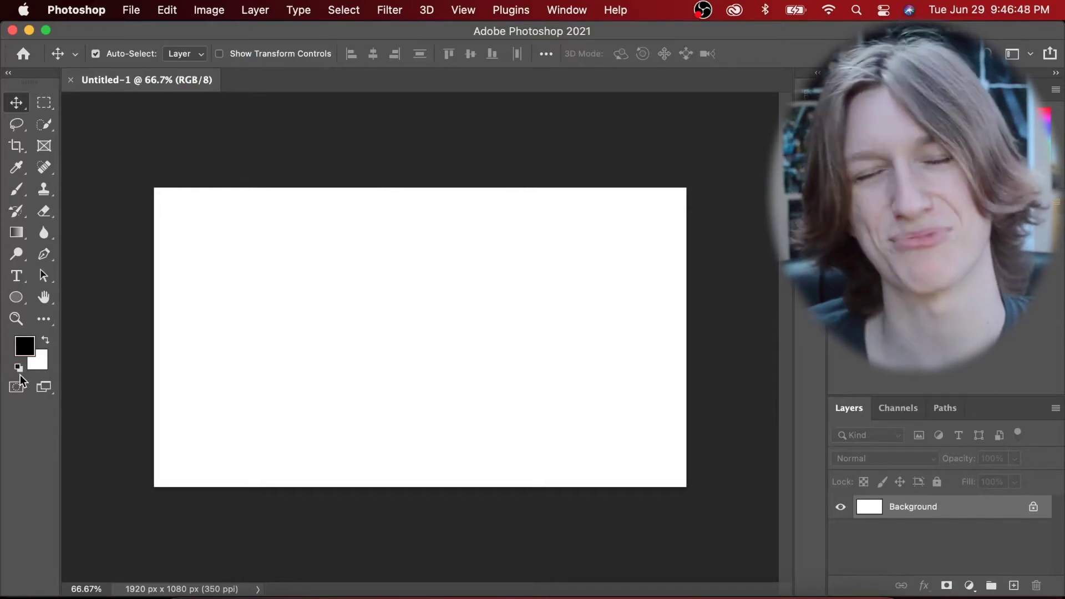
Switch to Google Chrome and run a Google image search for "loki poster"
{"action": "left_click", "coordinate": [629, 594]}
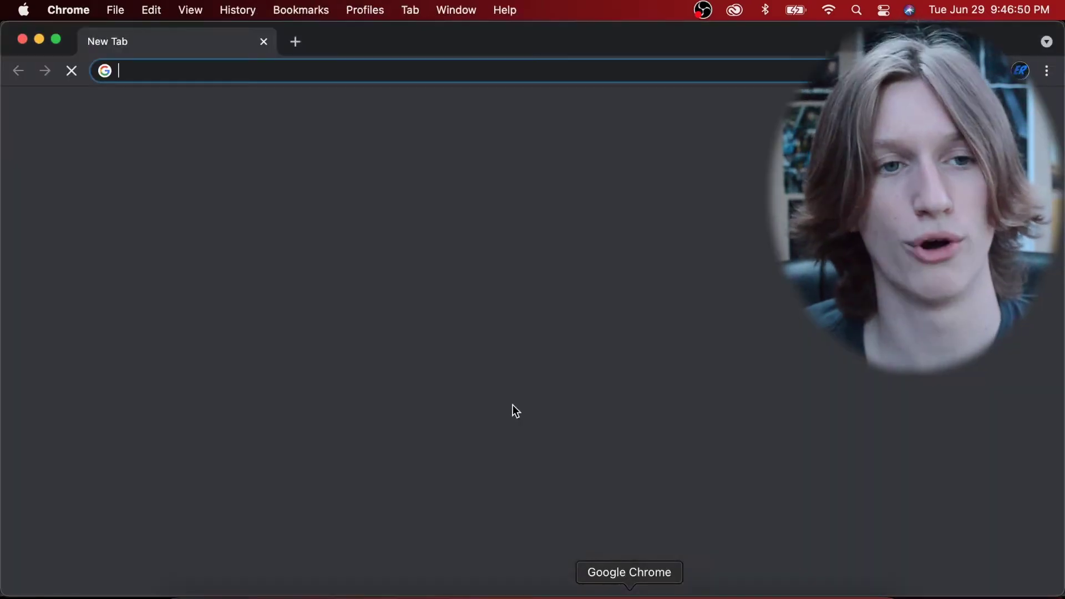
{"action": "type", "text": "lok"}
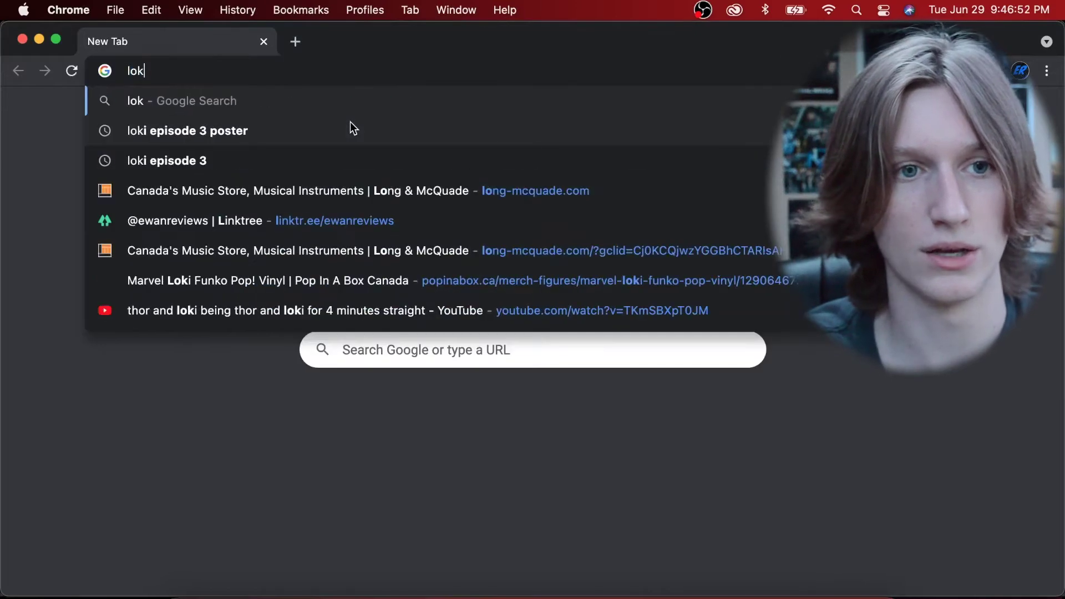
{"action": "type", "text": "i poster"}
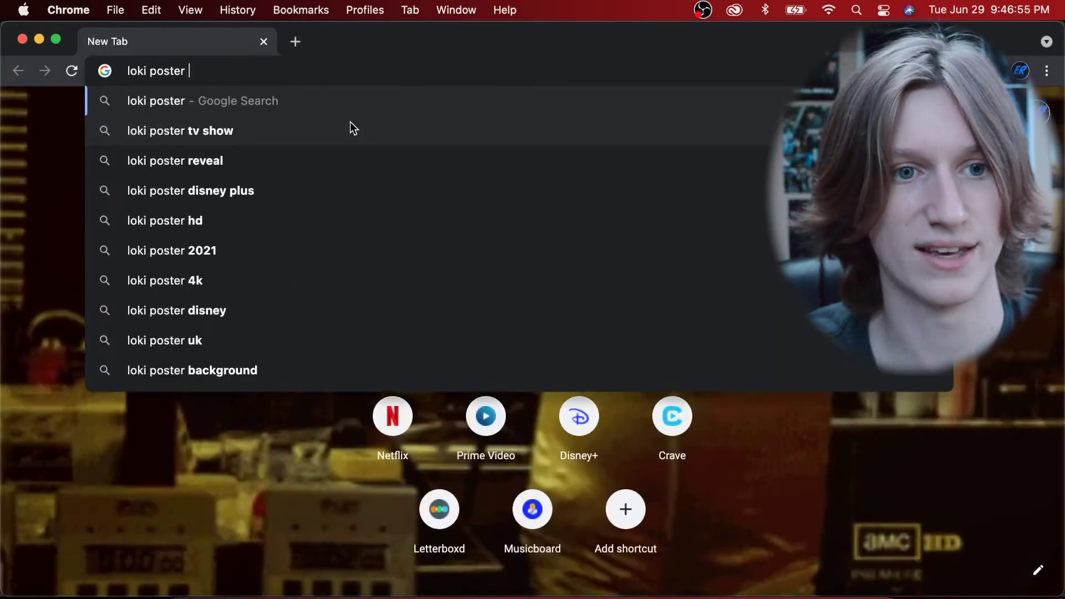
{"action": "key", "text": "Return"}
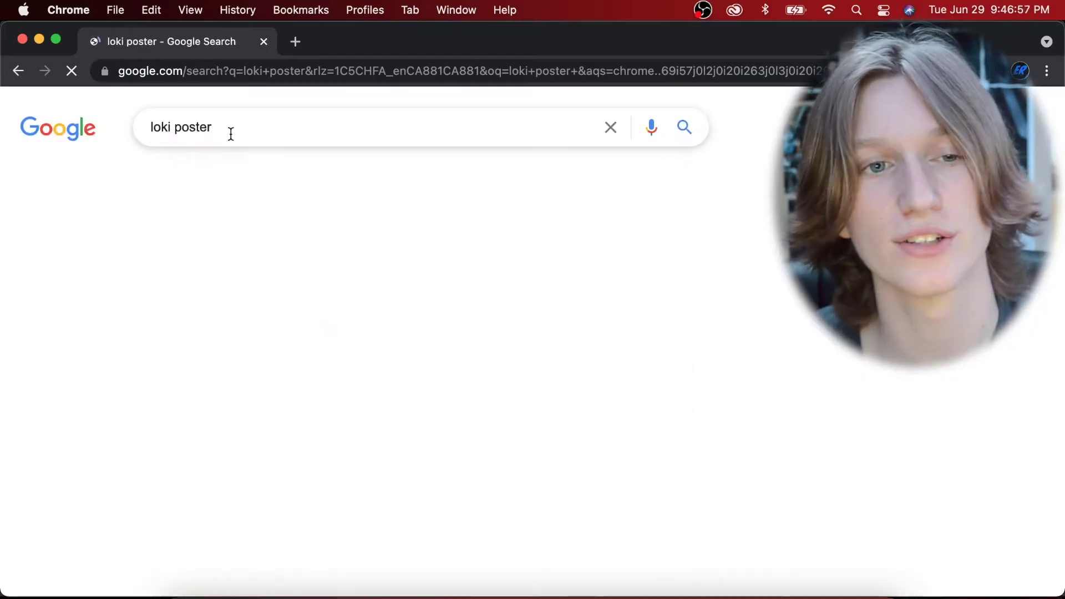
{"action": "left_click", "coordinate": [241, 180]}
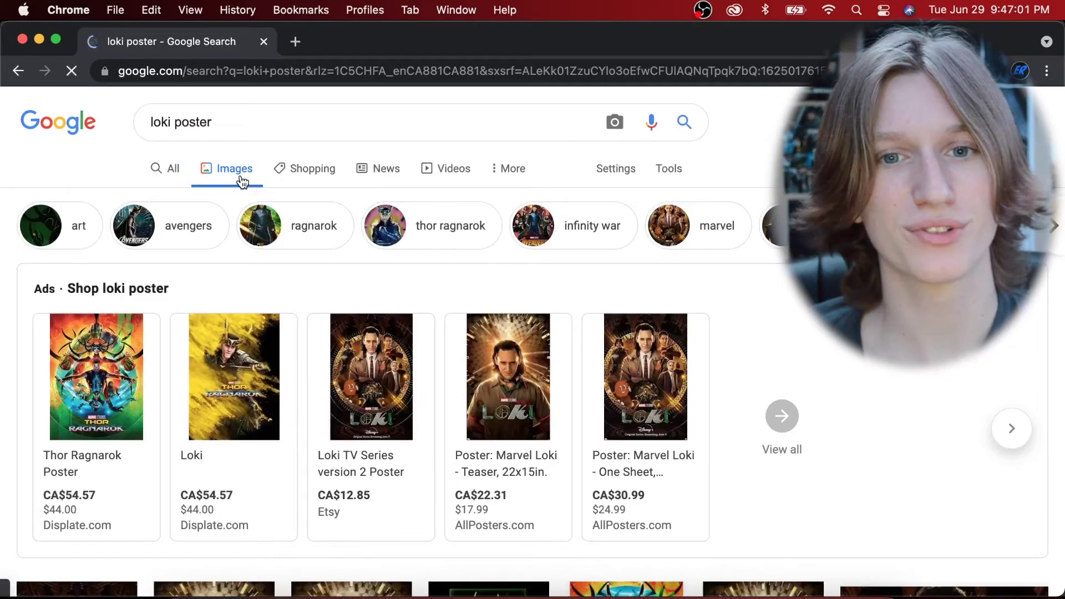
Find the Laughing Place "Loki" poster featuring the Time-Keepers in the image results and copy the image
{"action": "scroll", "coordinate": [430, 313], "scroll_direction": "down", "scroll_amount": 7}
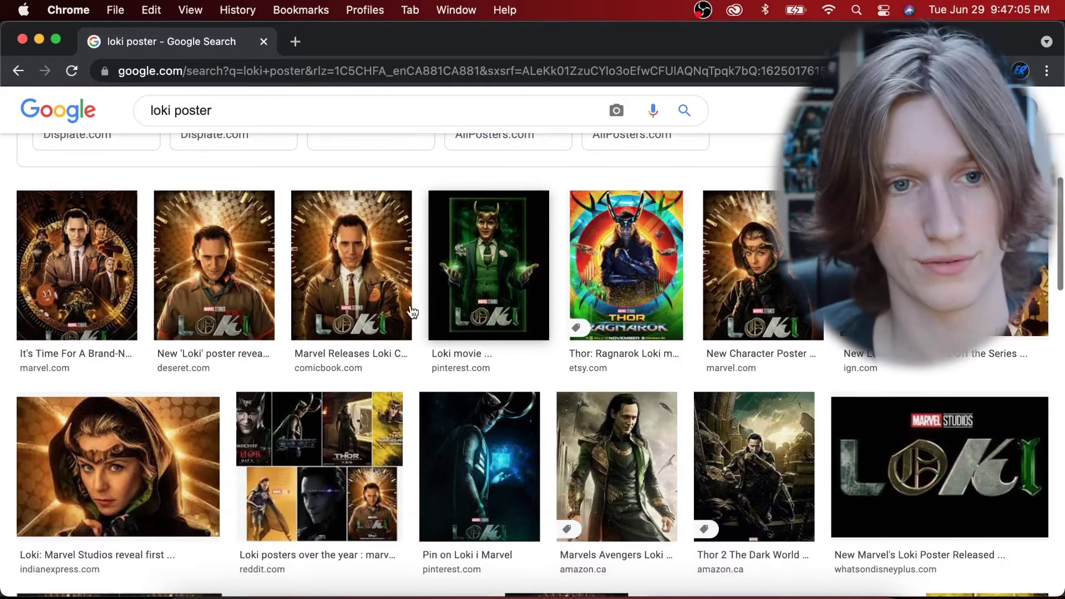
{"action": "left_click", "coordinate": [216, 291]}
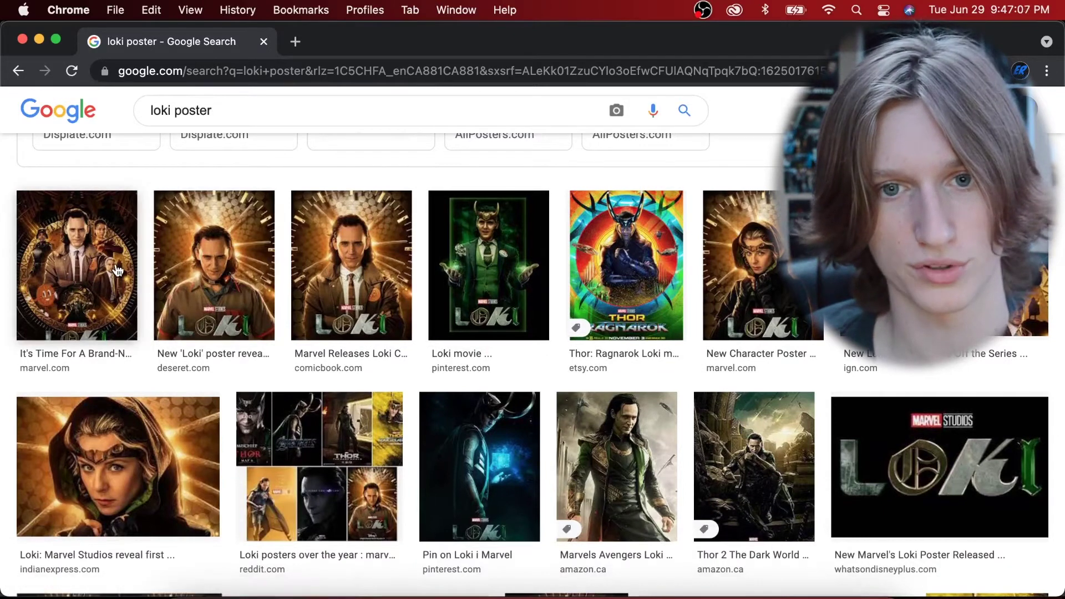
{"action": "scroll", "coordinate": [745, 264], "scroll_direction": "down", "scroll_amount": 6}
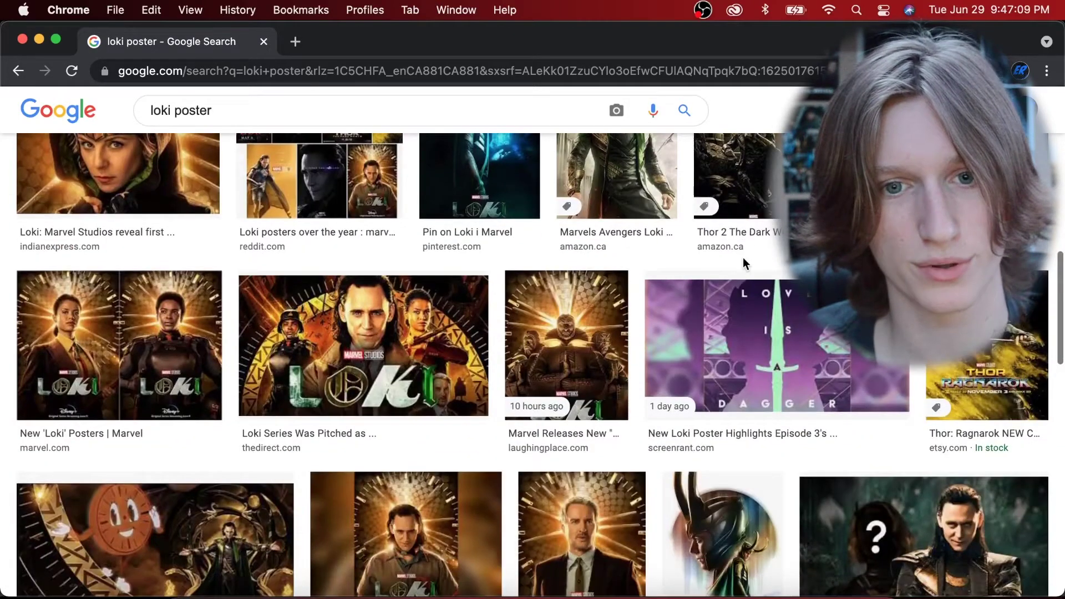
{"action": "left_click", "coordinate": [574, 368]}
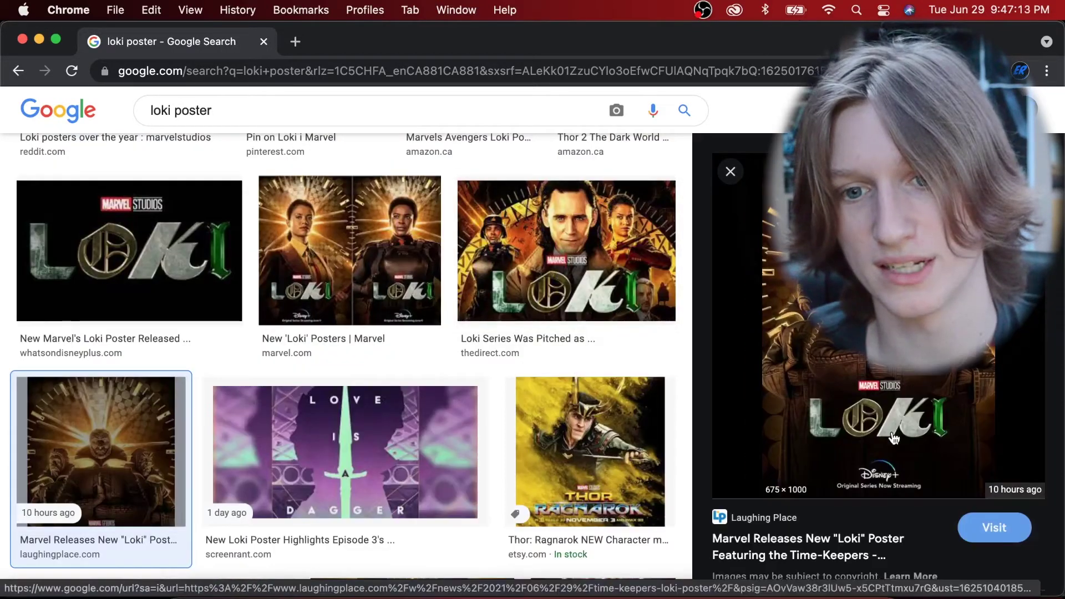
{"action": "right_click", "coordinate": [918, 395]}
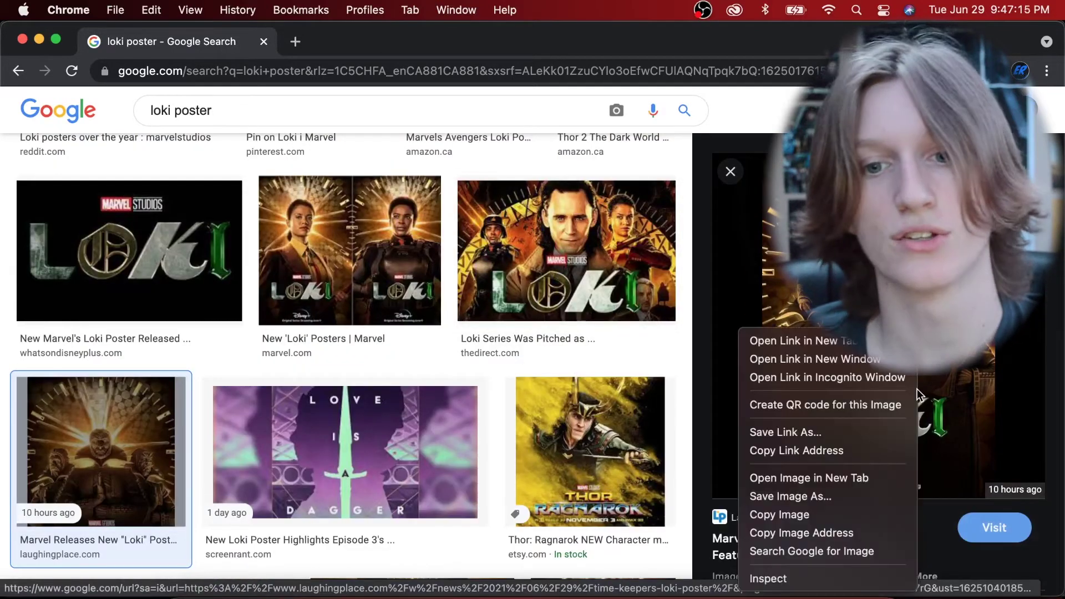
{"action": "left_click", "coordinate": [785, 515]}
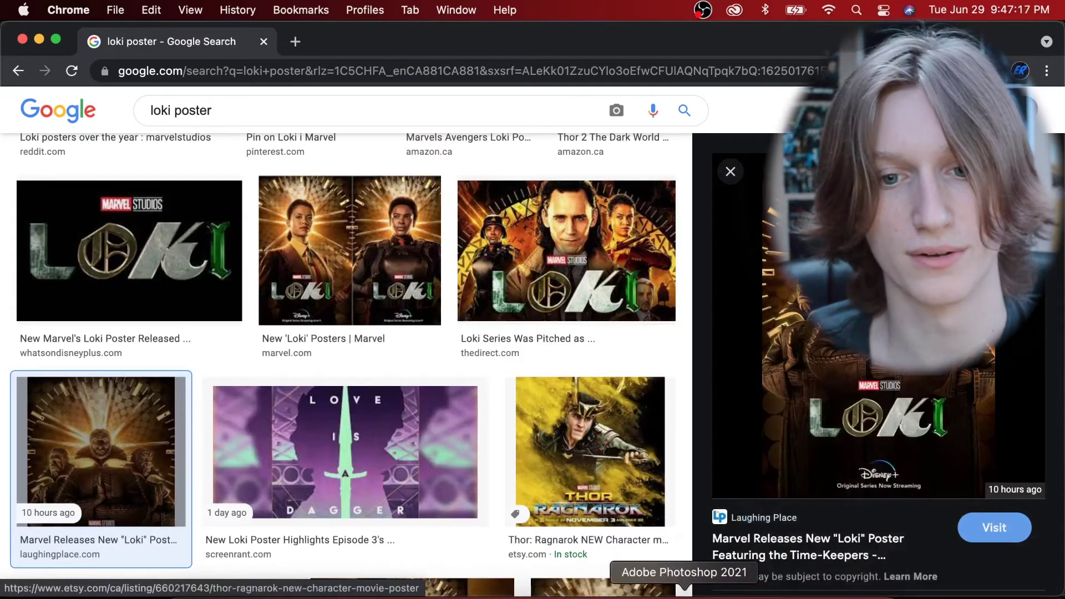
Switch to Photoshop, paste the poster, and scale it to about 109% against the canvas's right edge
{"action": "left_click", "coordinate": [684, 591]}
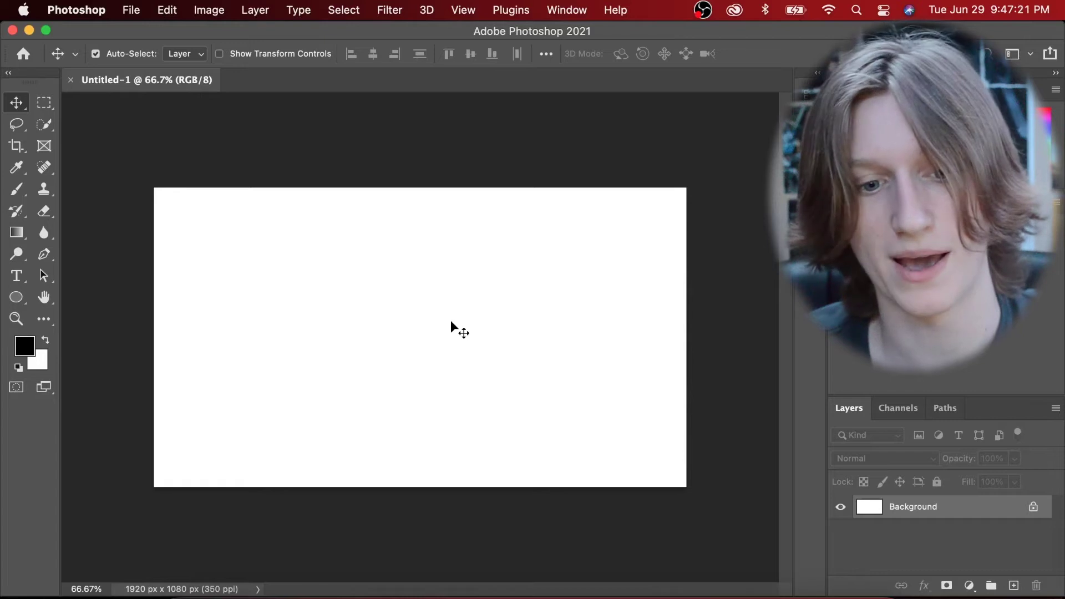
{"action": "key", "text": "super+v"}
{"action": "key", "text": "super+t"}
{"action": "left_click_drag", "start_coordinate": [452, 324], "coordinate": [631, 329]}
{"action": "left_click_drag", "start_coordinate": [499, 337], "coordinate": [482, 337]}
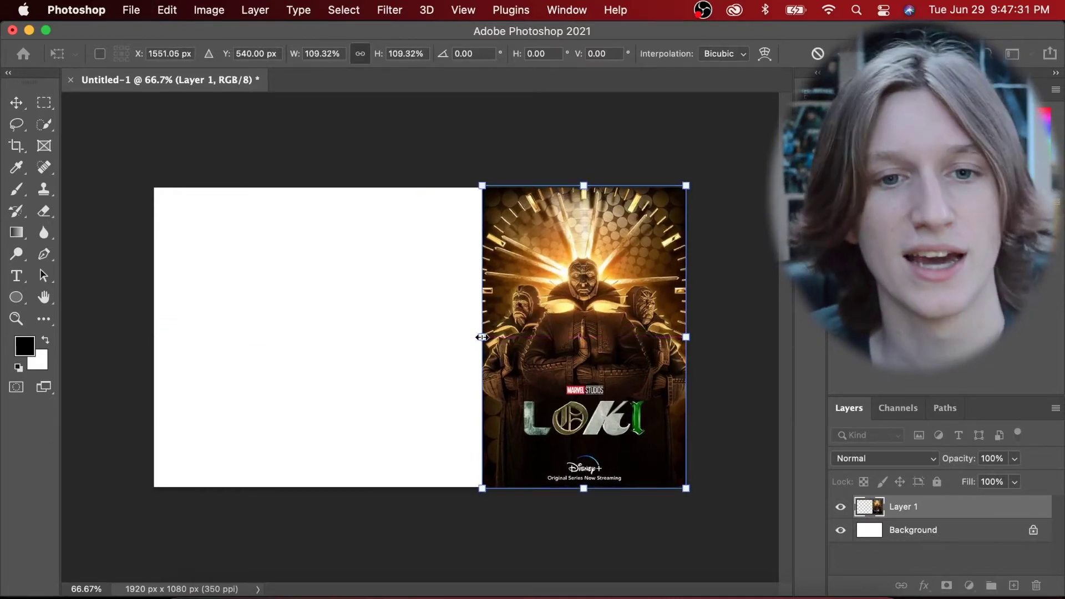
{"action": "key", "text": "Return"}
Refine the poster's transform to 729 x 1080 px so it fits the canvas height and sits flush with the right edge
{"action": "key", "text": "super+1"}
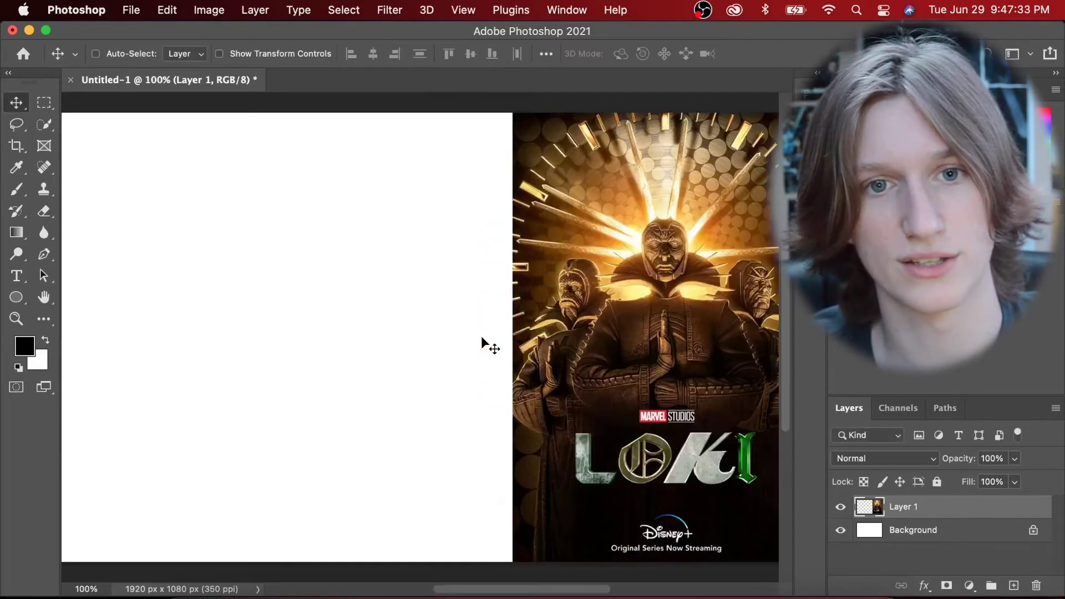
{"action": "key", "text": "super+t"}
{"action": "left_click_drag", "start_coordinate": [567, 268], "coordinate": [567, 272]}
{"action": "scroll", "coordinate": [565, 272], "scroll_direction": "down", "scroll_amount": 3}
{"action": "scroll", "coordinate": [566, 271], "scroll_direction": "down", "scroll_amount": 8}
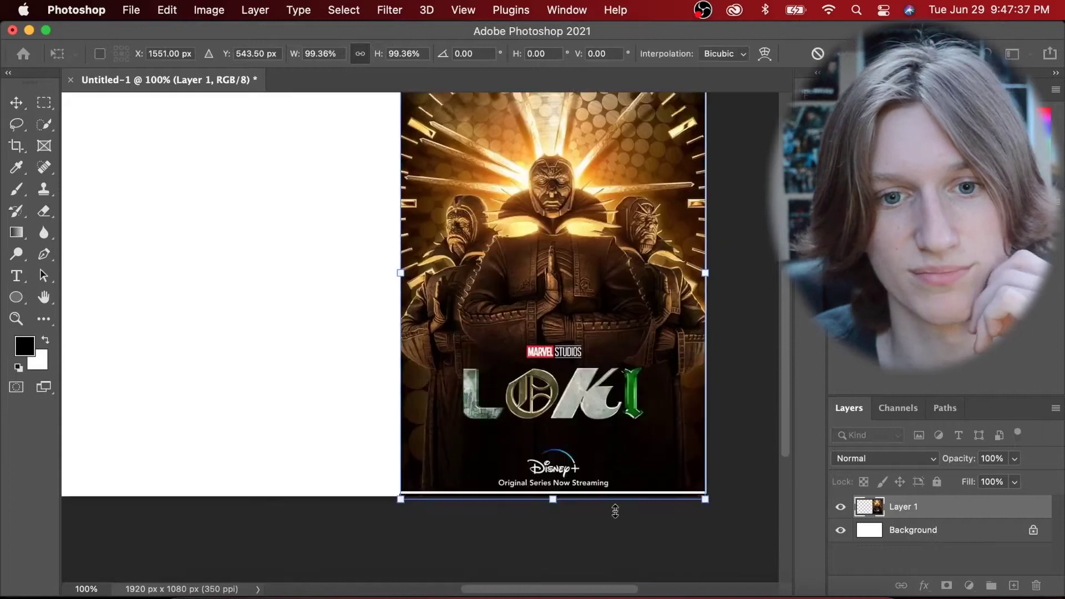
{"action": "left_click_drag", "start_coordinate": [554, 465], "coordinate": [555, 461]}
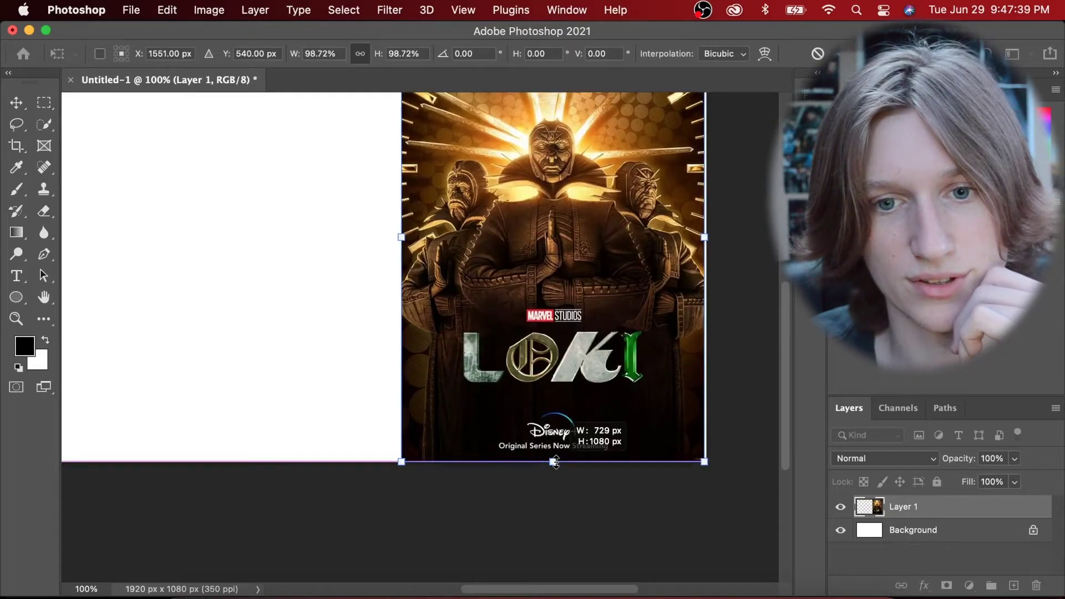
{"action": "left_click_drag", "start_coordinate": [551, 398], "coordinate": [553, 403]}
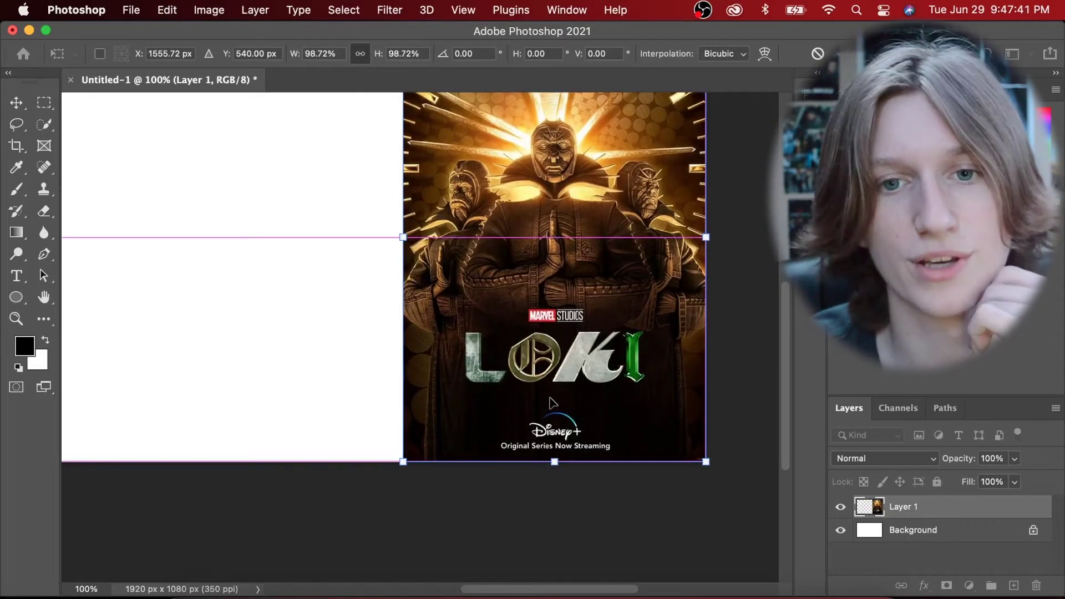
{"action": "key", "text": "Return"}
{"action": "key", "text": "super+minus"}
{"action": "key", "text": "super+minus"}
{"action": "key", "text": "super+equal"}
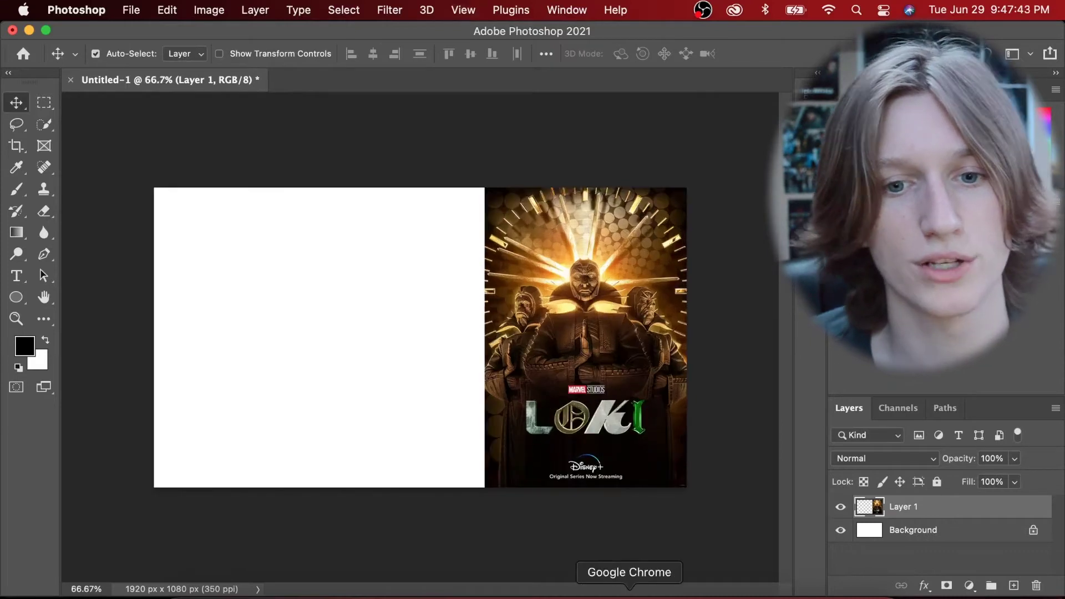
{"action": "left_click", "coordinate": [629, 593]}
{"action": "scroll", "coordinate": [376, 268], "scroll_direction": "up", "scroll_amount": 5}
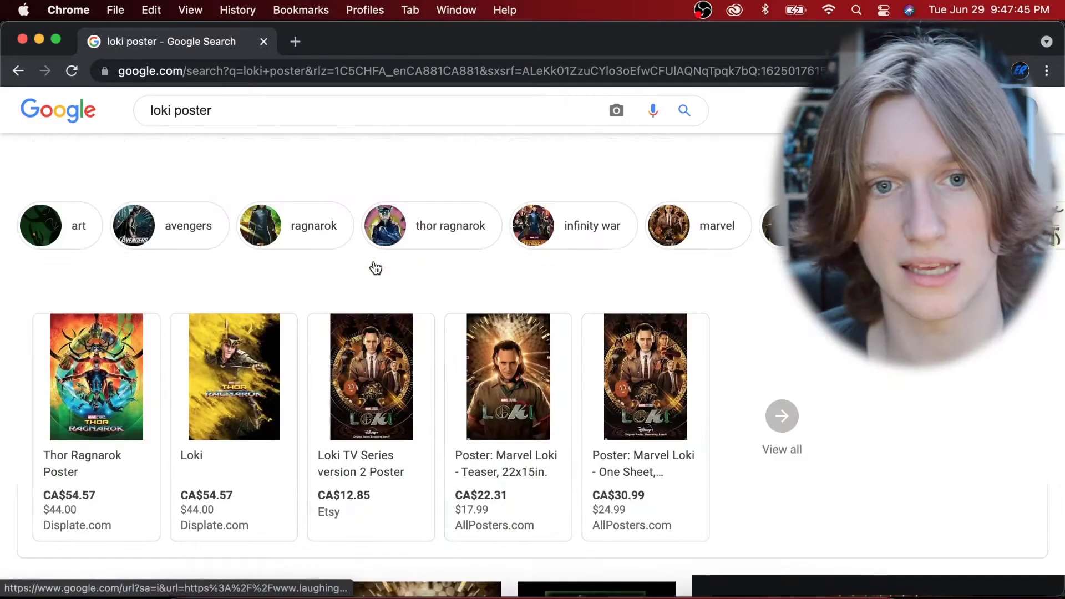
{"action": "left_click", "coordinate": [684, 591]}
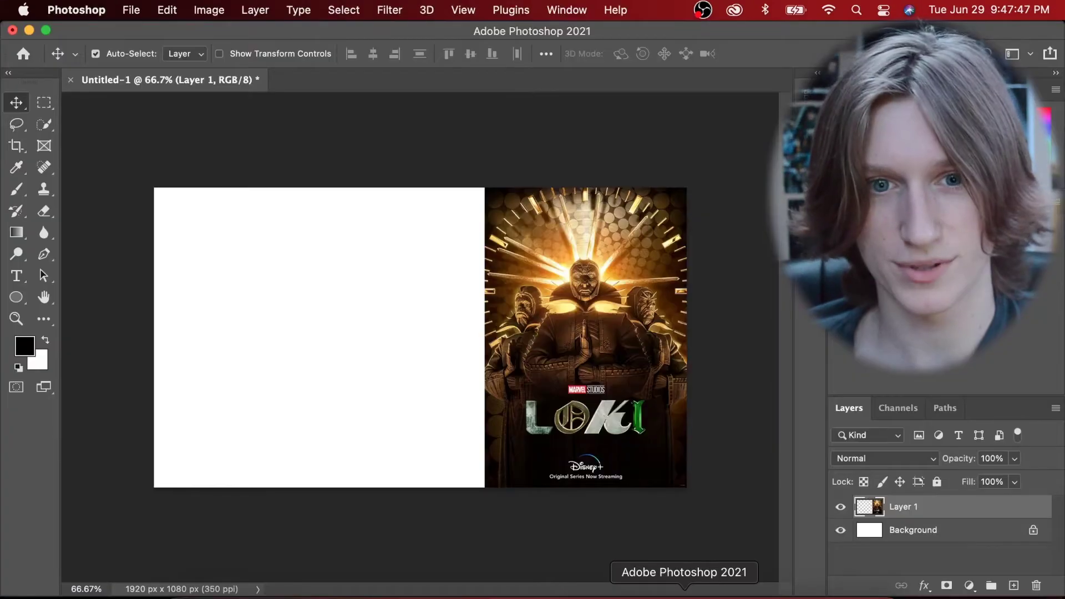
Switch to Chrome and copy the ComingSoon.net image "New Loki Poster: The Countdown Begins" from the results
{"action": "left_click", "coordinate": [629, 593]}
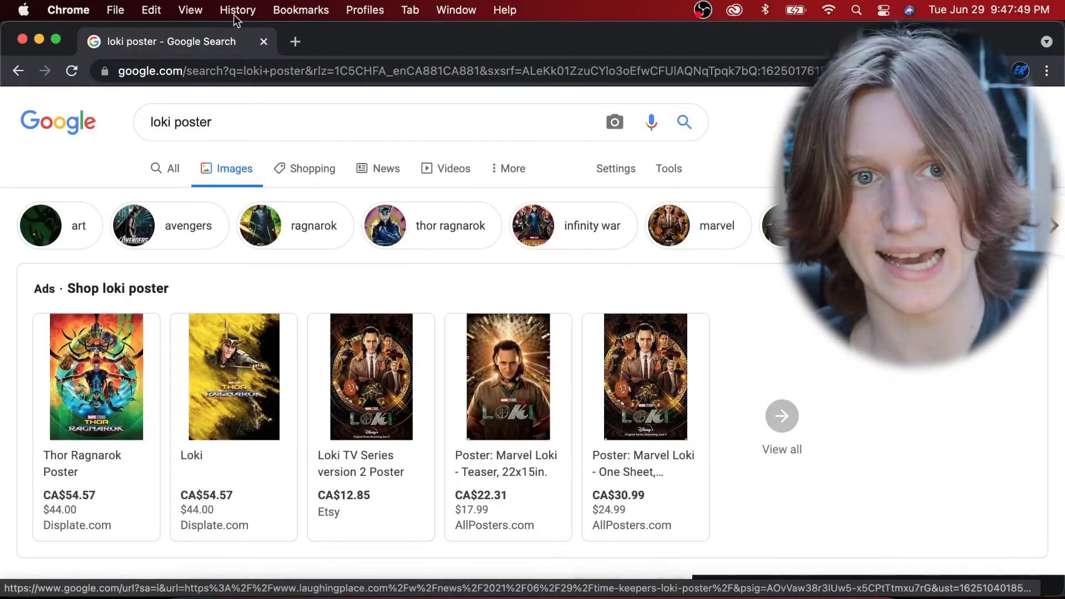
{"action": "scroll", "coordinate": [405, 333], "scroll_direction": "down", "scroll_amount": 5}
{"action": "left_click", "coordinate": [409, 337]}
{"action": "scroll", "coordinate": [408, 334], "scroll_direction": "down", "scroll_amount": 15}
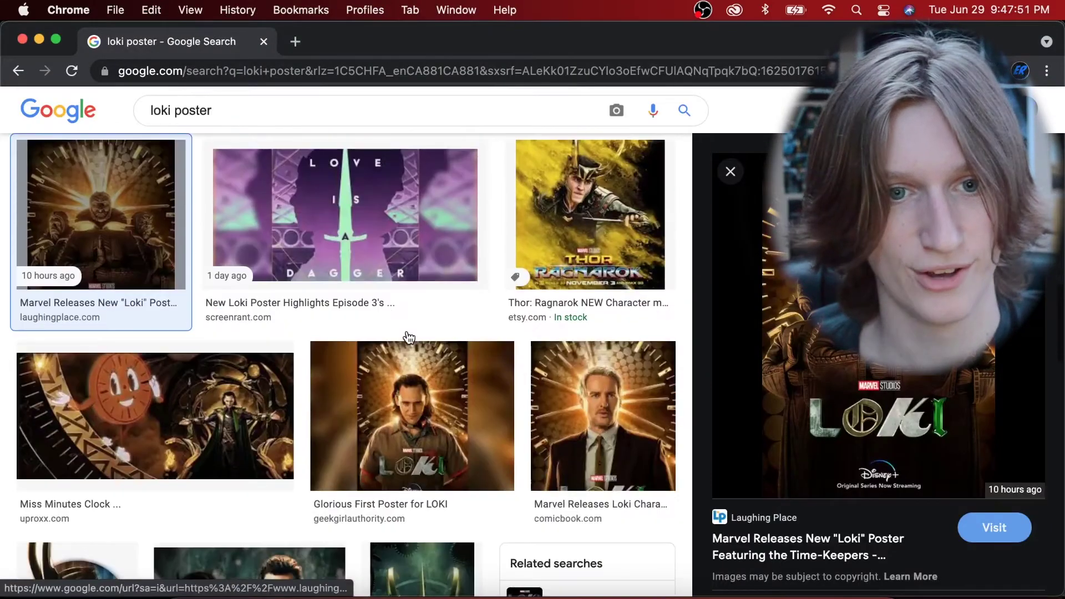
{"action": "scroll", "coordinate": [407, 331], "scroll_direction": "down", "scroll_amount": 15}
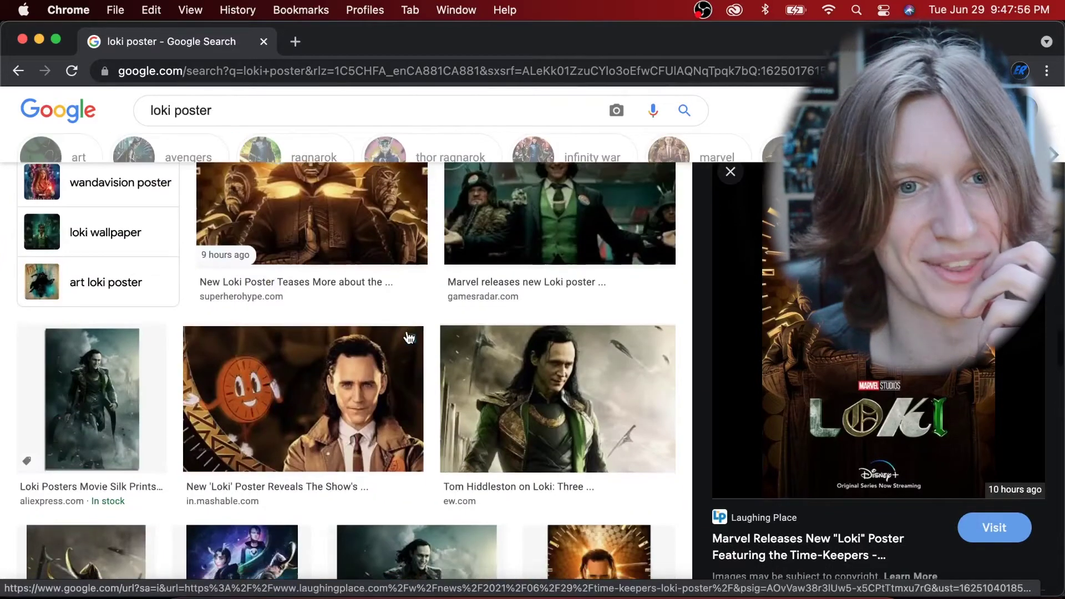
{"action": "scroll", "coordinate": [409, 337], "scroll_direction": "up", "scroll_amount": 3}
{"action": "right_click", "coordinate": [709, 208]}
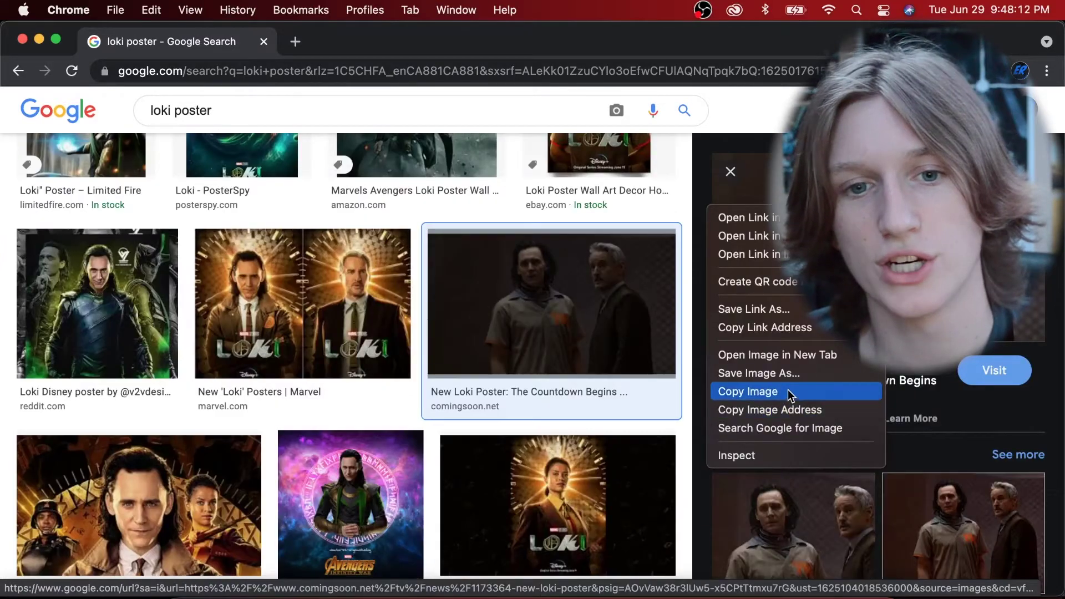
{"action": "left_click", "coordinate": [788, 392]}
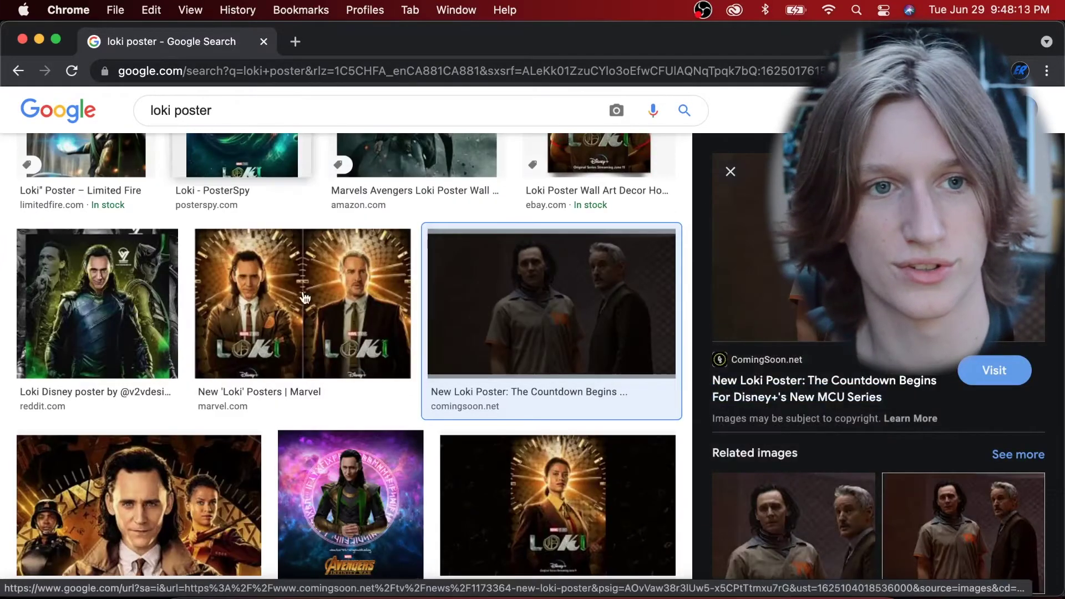
{"action": "scroll", "coordinate": [474, 438], "scroll_direction": "down", "scroll_amount": 10}
{"action": "scroll", "coordinate": [472, 438], "scroll_direction": "up", "scroll_amount": 5}
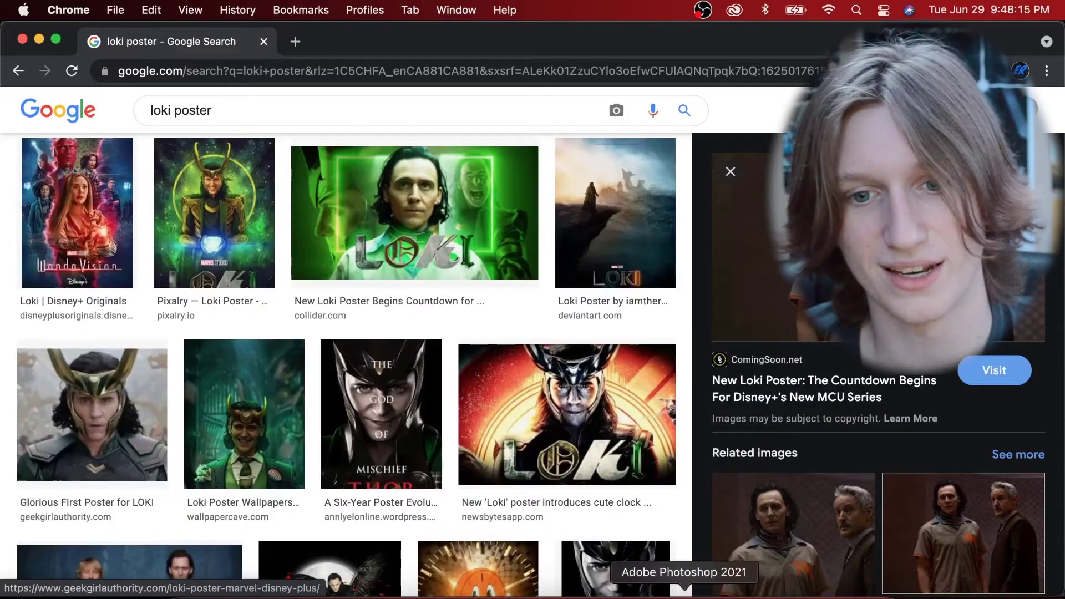
Switch to Photoshop, paste the two-character still, scale it to 1916 x 1080 px, and shift it left on the canvas
{"action": "left_click", "coordinate": [673, 594]}
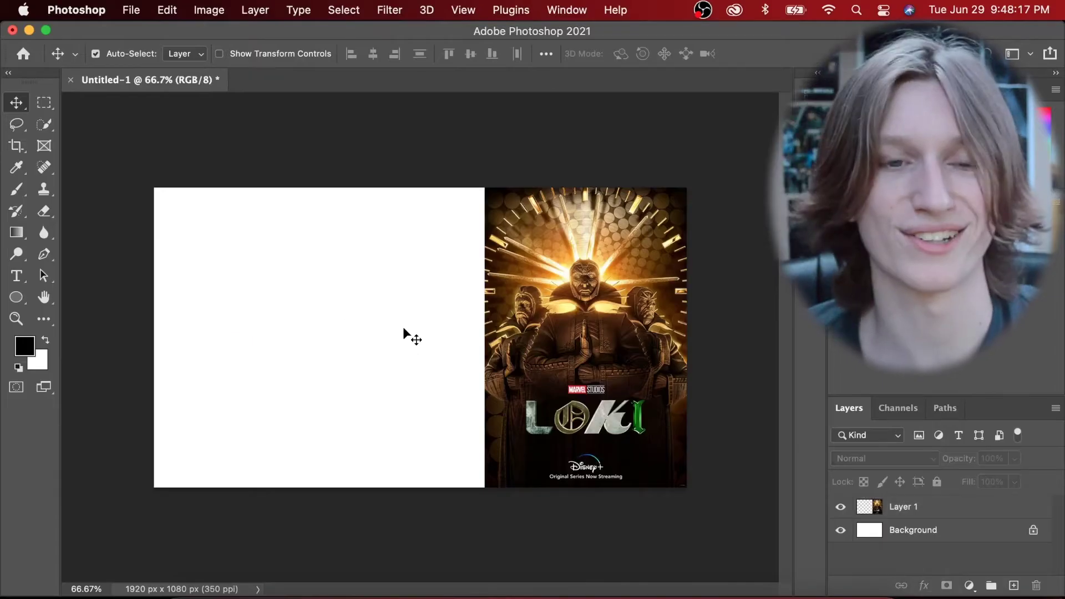
{"action": "key", "text": "super+v"}
{"action": "key", "text": "super+t"}
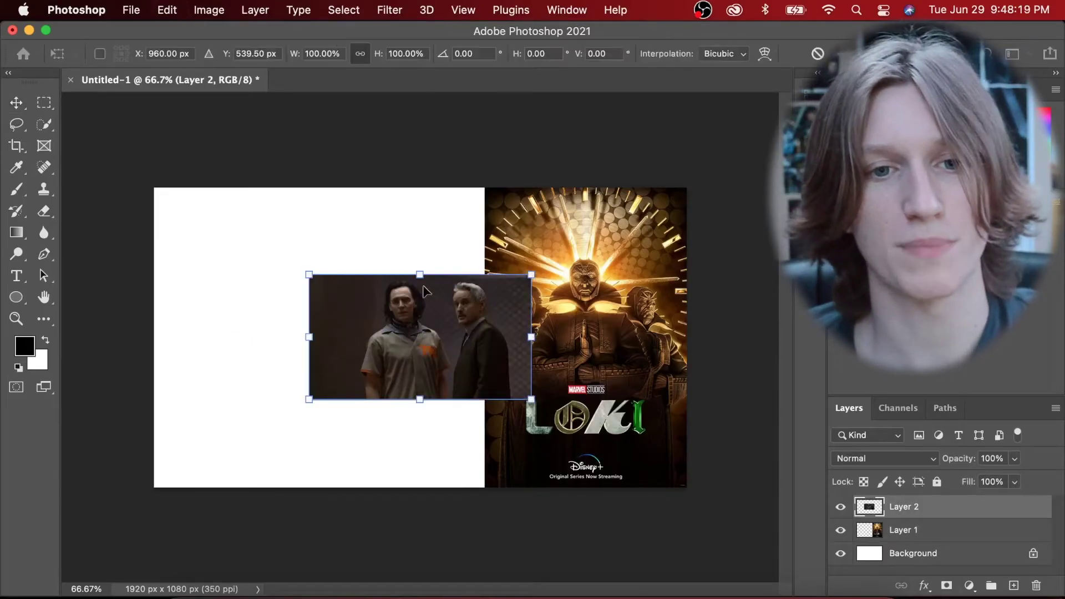
{"action": "left_click_drag", "start_coordinate": [418, 275], "coordinate": [429, 190]}
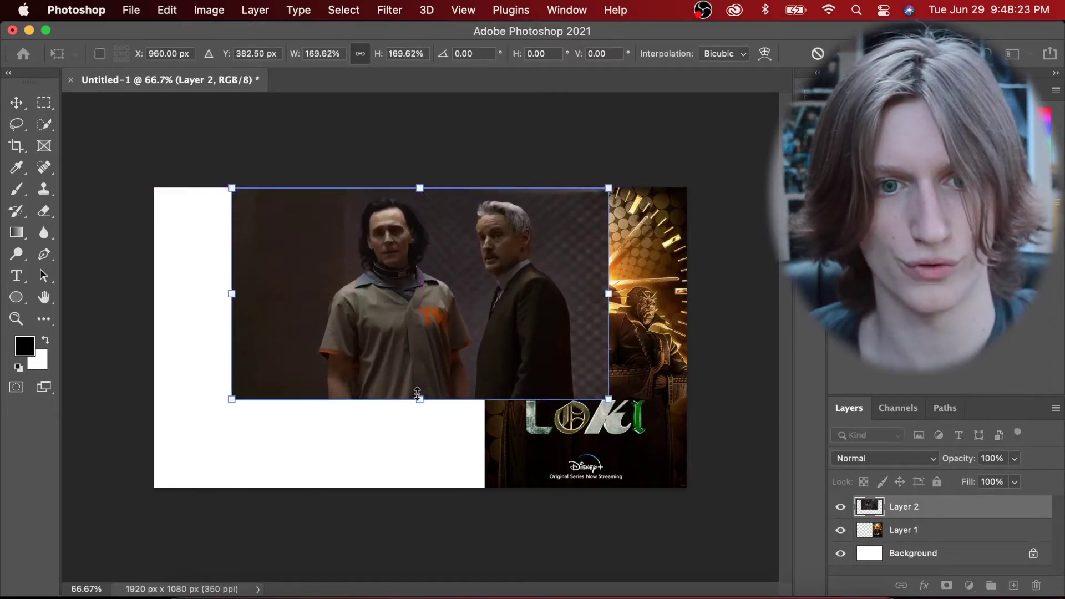
{"action": "left_click_drag", "start_coordinate": [418, 422], "coordinate": [413, 482]}
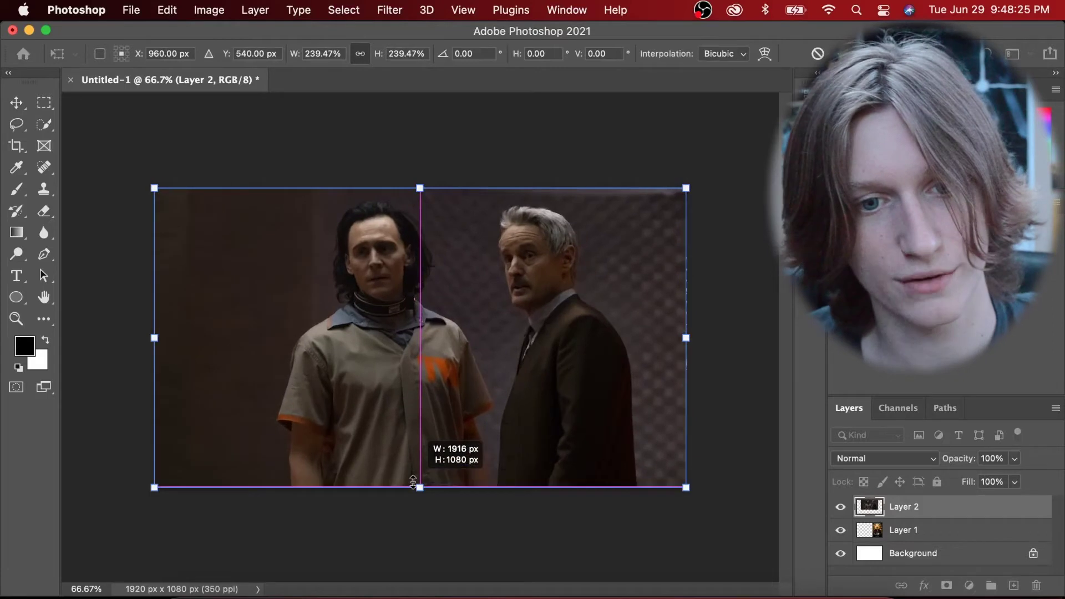
{"action": "left_click_drag", "start_coordinate": [453, 432], "coordinate": [394, 399]}
{"action": "key", "text": "Return"}
Place the still's layer below the poster layer and name the two layers "back" and "poster" respectively
{"action": "left_click_drag", "start_coordinate": [960, 518], "coordinate": [914, 532]}
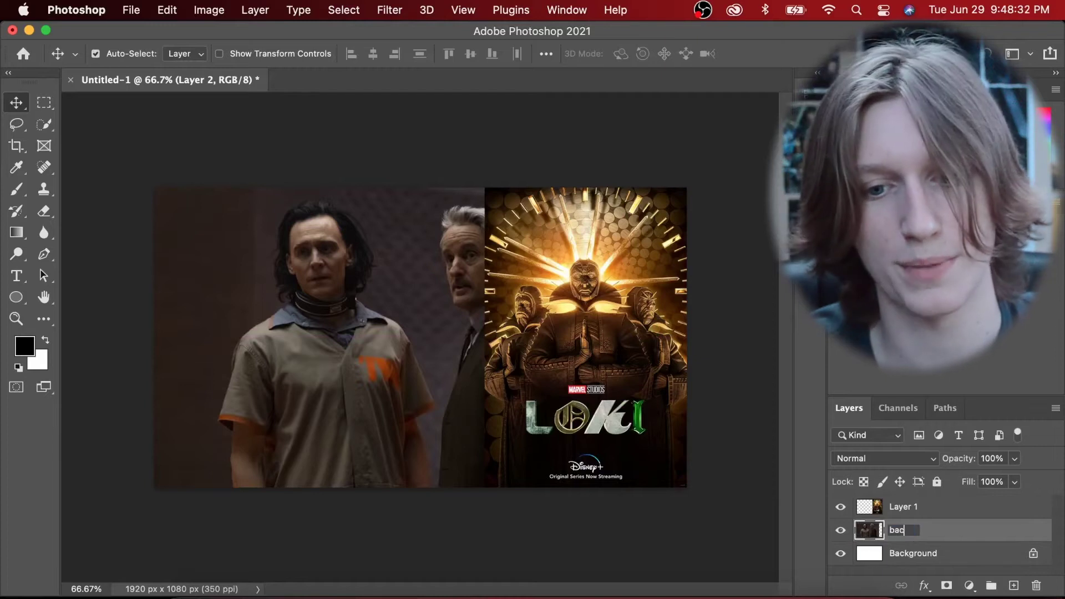
{"action": "double_click", "coordinate": [903, 507]}
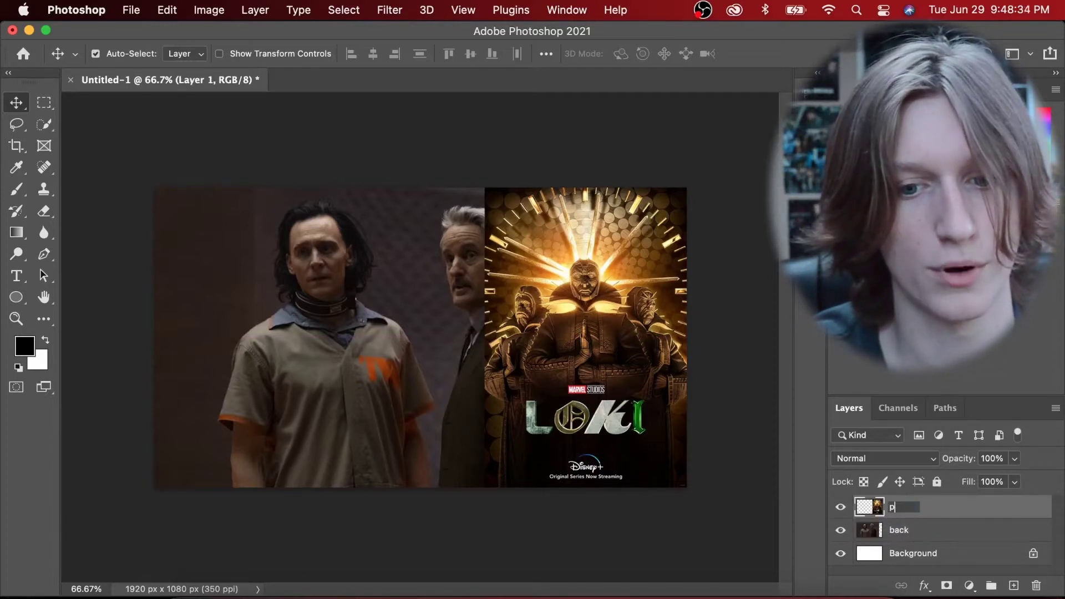
Move the "back" layer 210 px left so both characters stand in the area beside the poster
{"action": "left_click", "coordinate": [907, 535]}
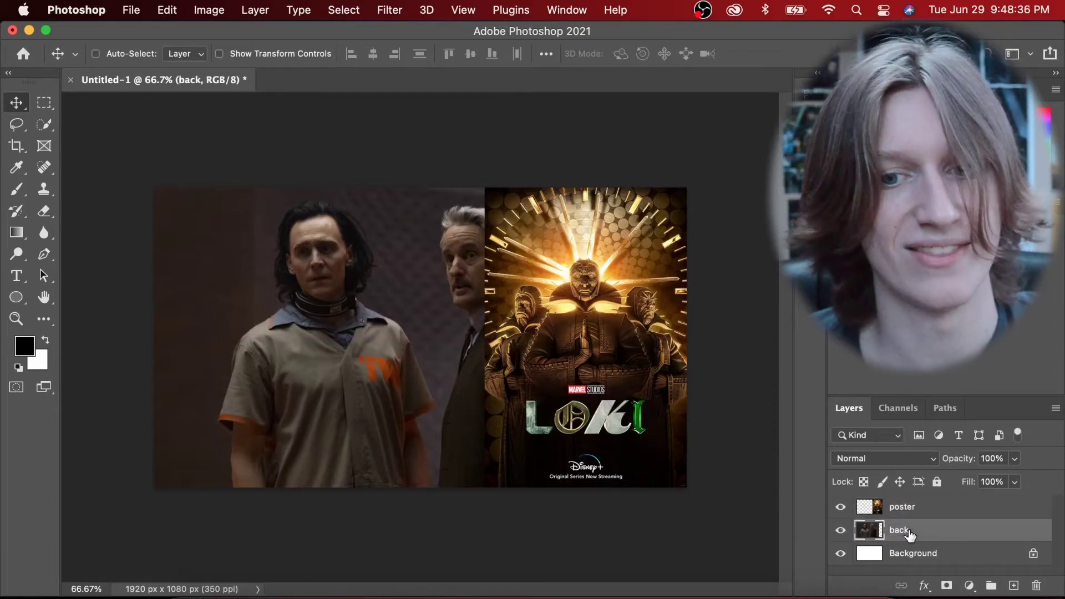
{"action": "key", "text": "super+t"}
{"action": "left_click_drag", "start_coordinate": [401, 325], "coordinate": [341, 325]}
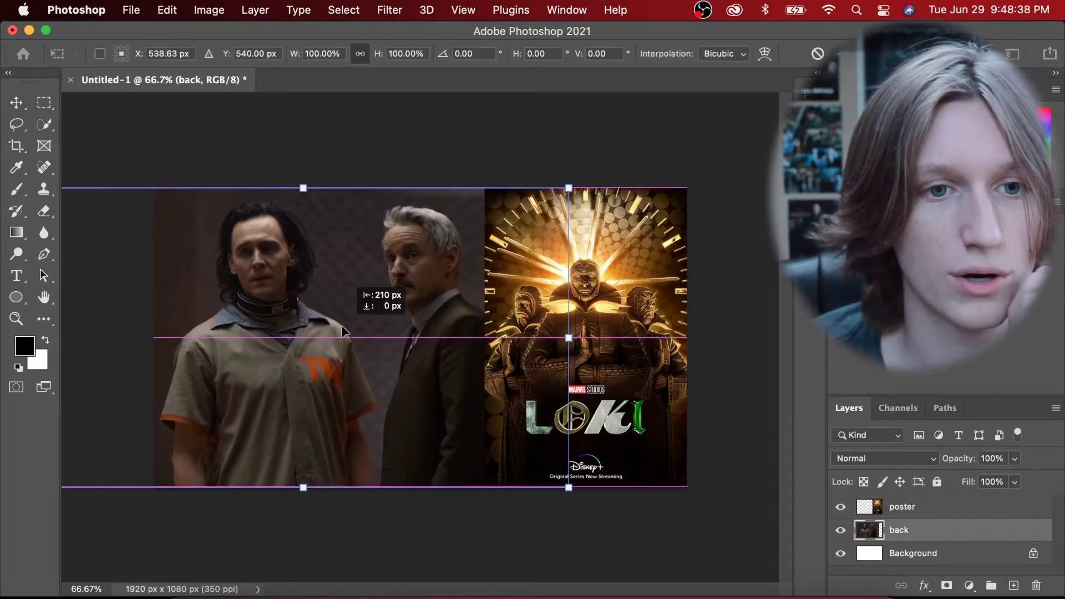
{"action": "key", "text": "Return"}
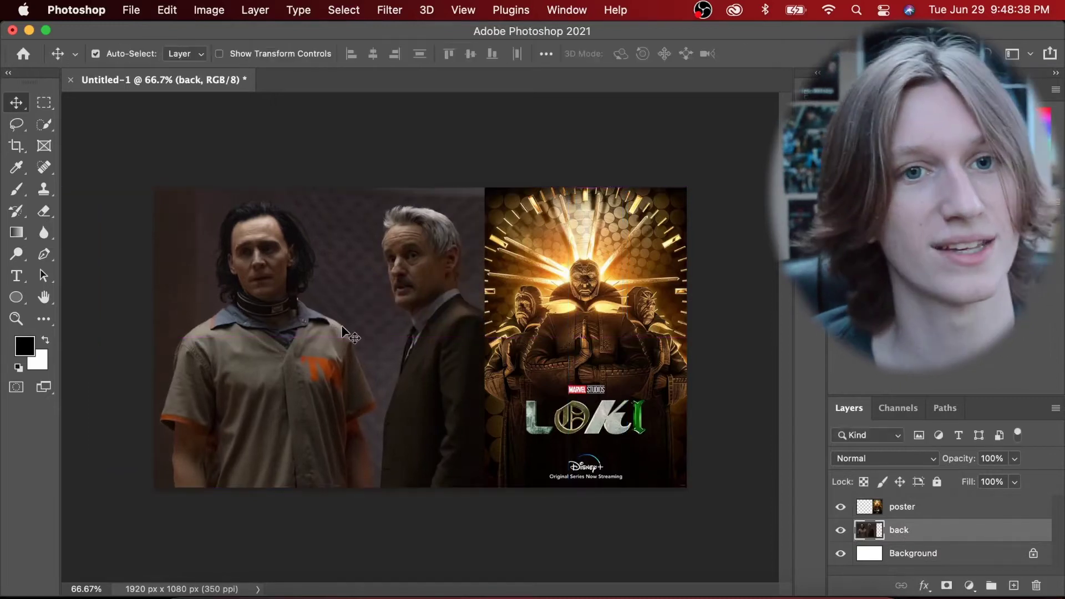
Apply a Gaussian Blur with a radius of 10 pixels to the "back" layer
{"action": "left_click", "coordinate": [390, 10]}
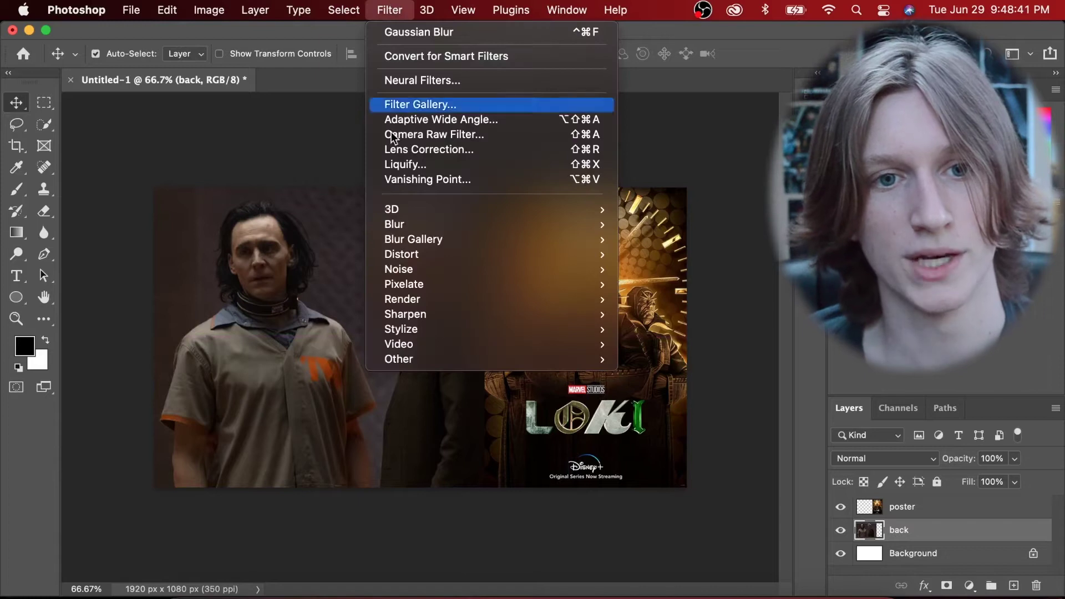
{"action": "mouse_move", "coordinate": [437, 223]}
{"action": "left_click", "coordinate": [647, 284]}
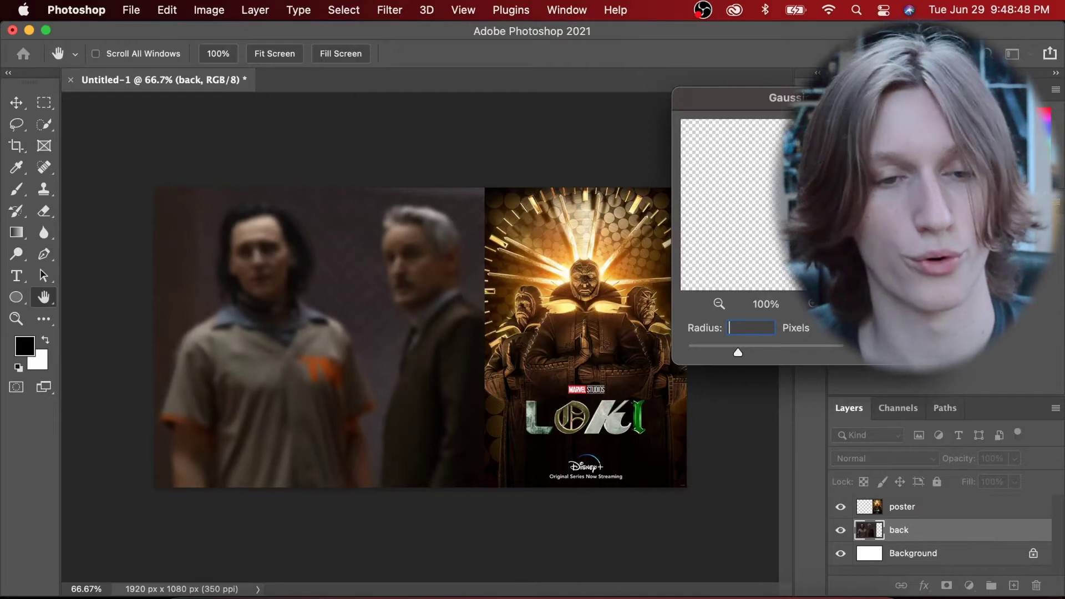
{"action": "key", "text": "BackSpace"}
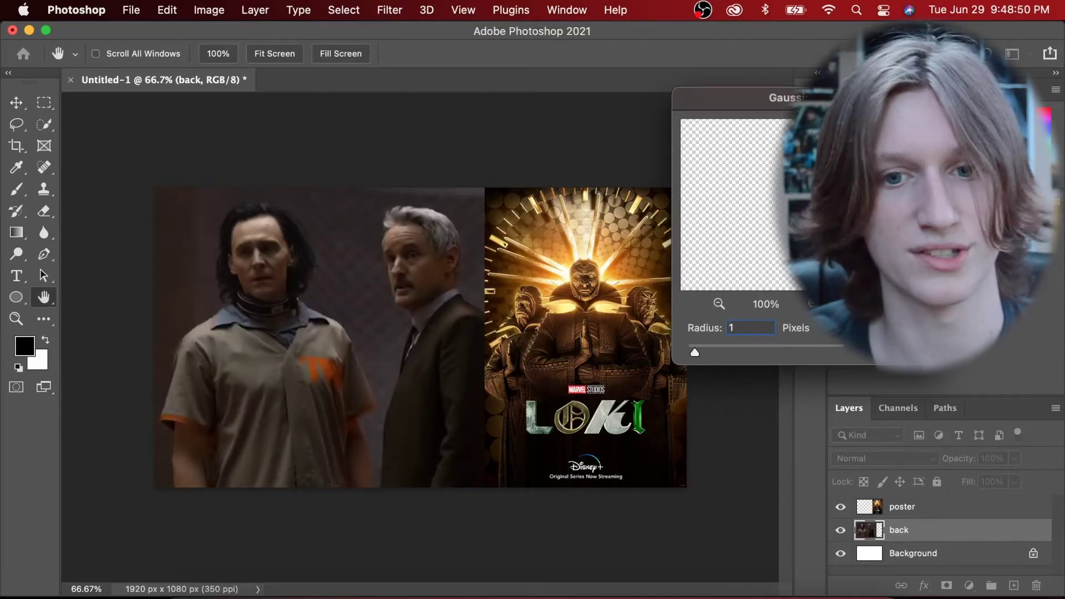
{"action": "type", "text": "0"}
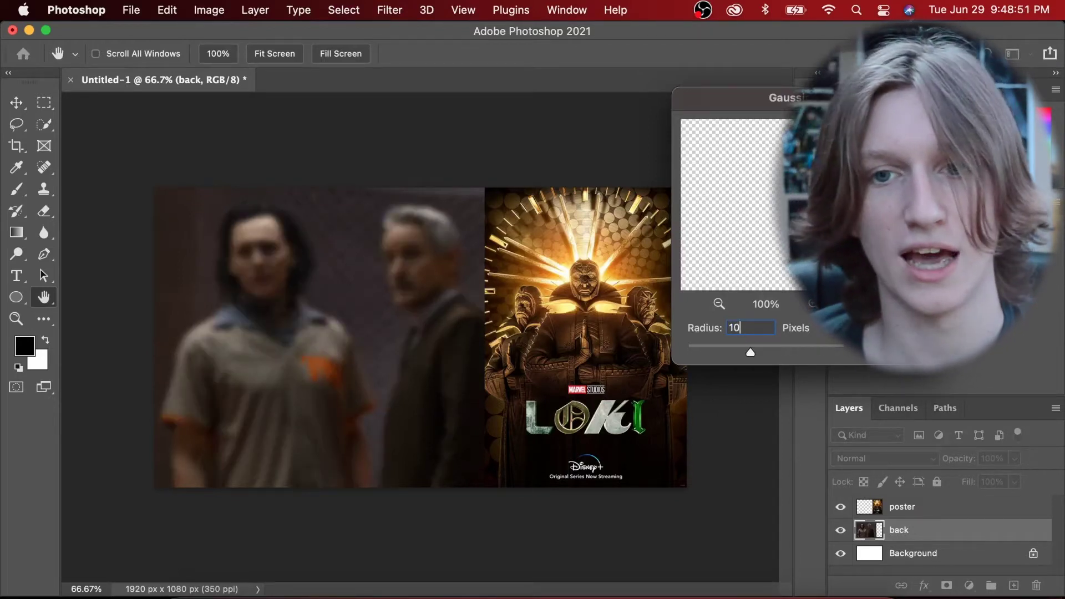
{"action": "key", "text": "Return"}
Add an Outer Glow and a Drop Shadow to the "poster" layer, keeping the settings already offered for both effects
{"action": "left_click", "coordinate": [948, 507]}
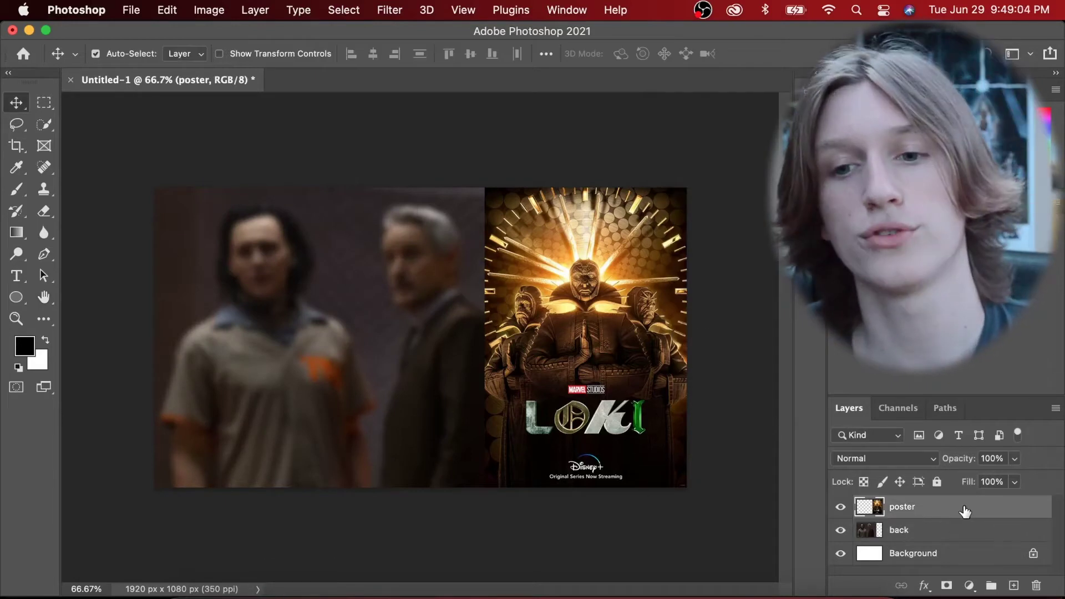
{"action": "double_click", "coordinate": [963, 508]}
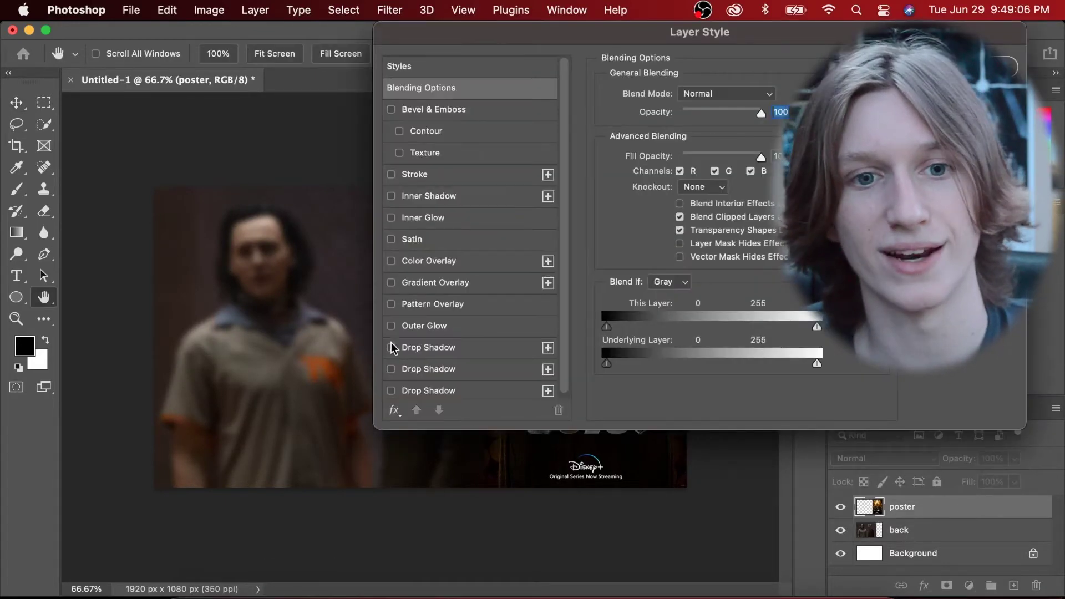
{"action": "left_click", "coordinate": [417, 327]}
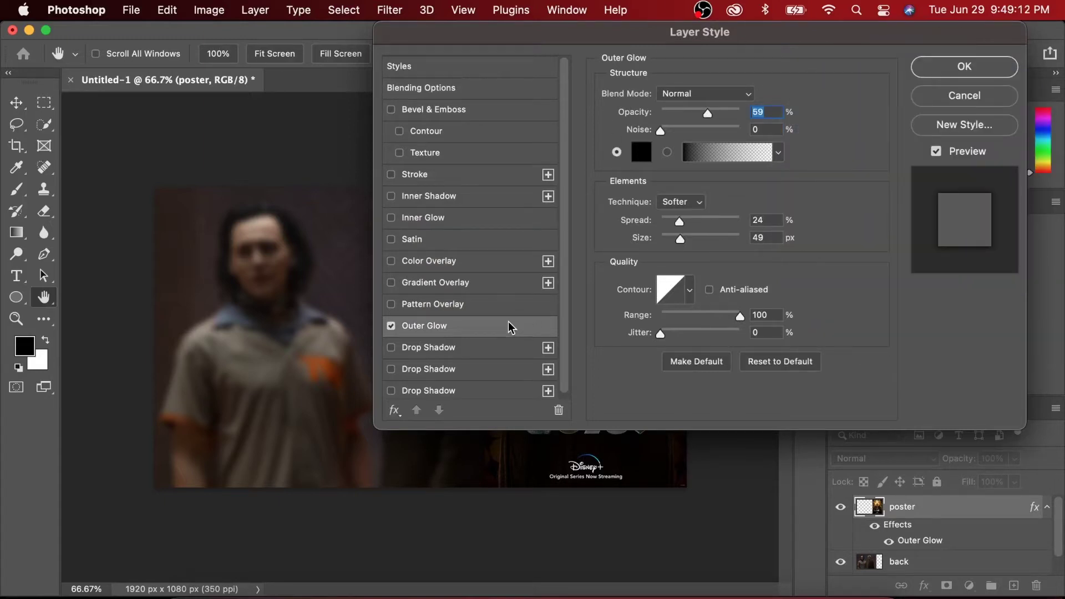
{"action": "left_click_drag", "start_coordinate": [558, 36], "coordinate": [724, 31]}
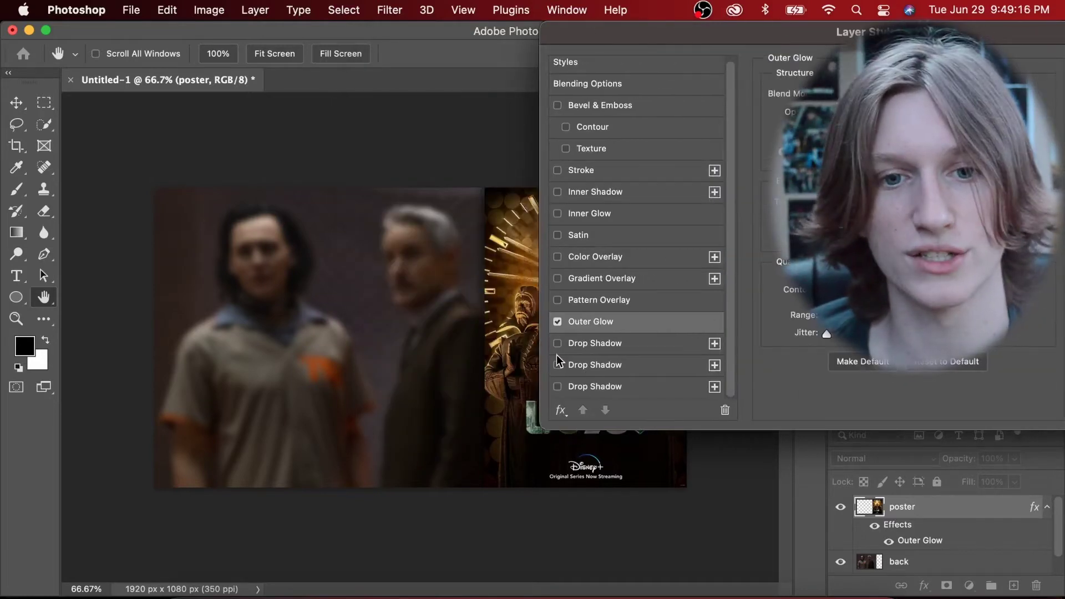
{"action": "left_click", "coordinate": [581, 366]}
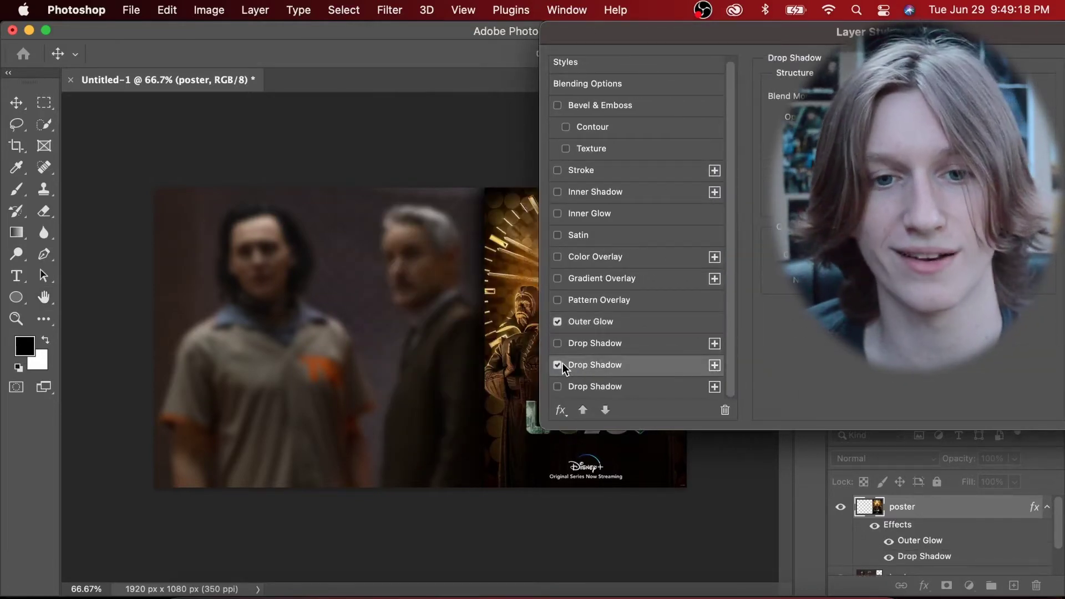
{"action": "left_click_drag", "start_coordinate": [970, 32], "coordinate": [746, 32]}
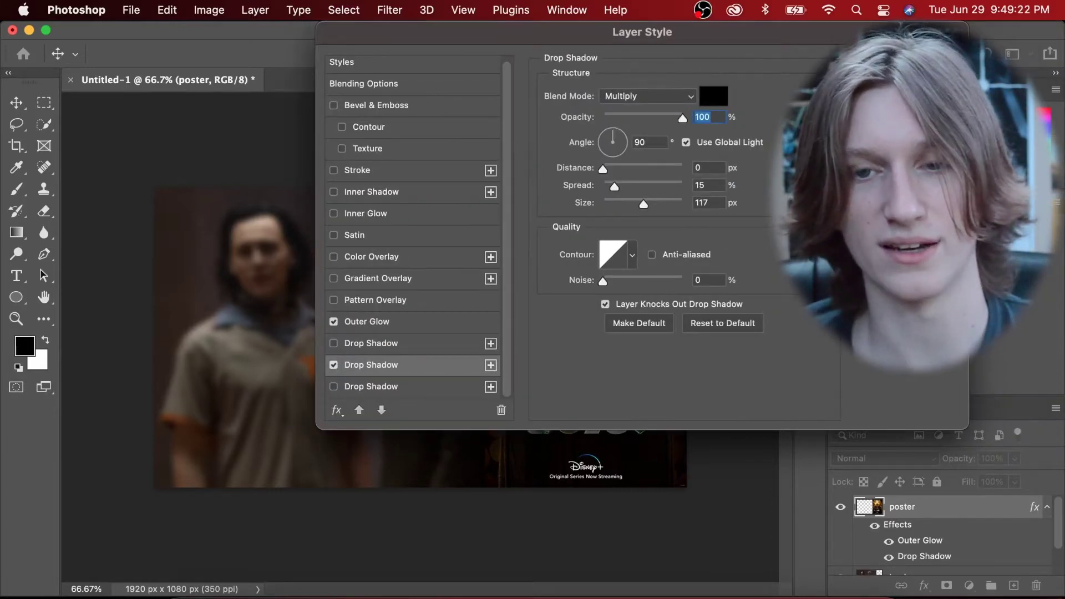
{"action": "key", "text": "Return"}
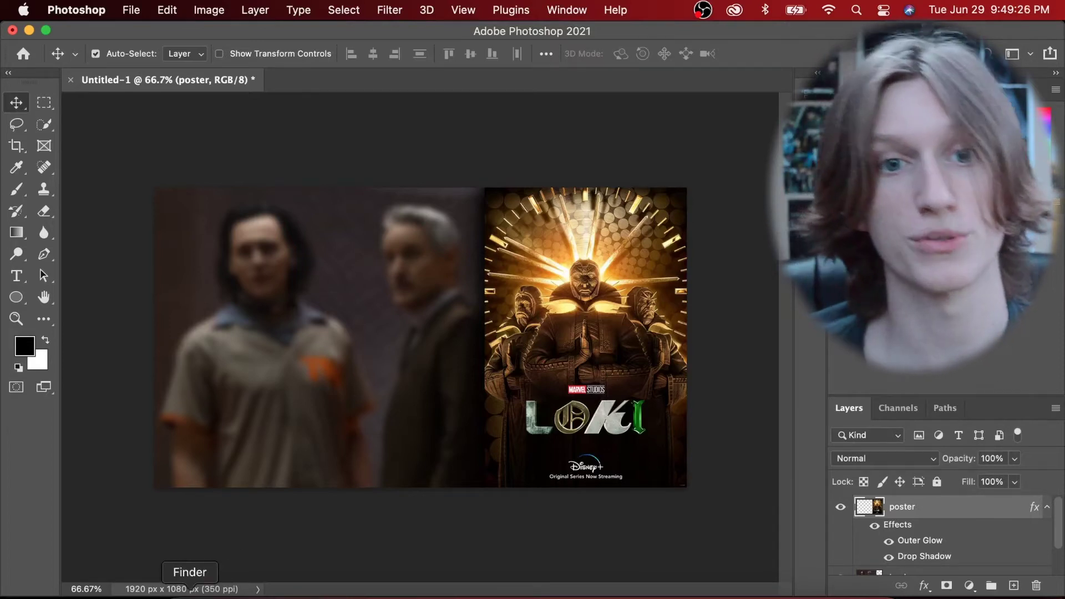
Find the portrait still DSC_0016 1.00_00_32_02.Still002 in Finder's "me" folder and place it at full canvas size in the Photoshop composition
{"action": "left_click", "coordinate": [189, 592]}
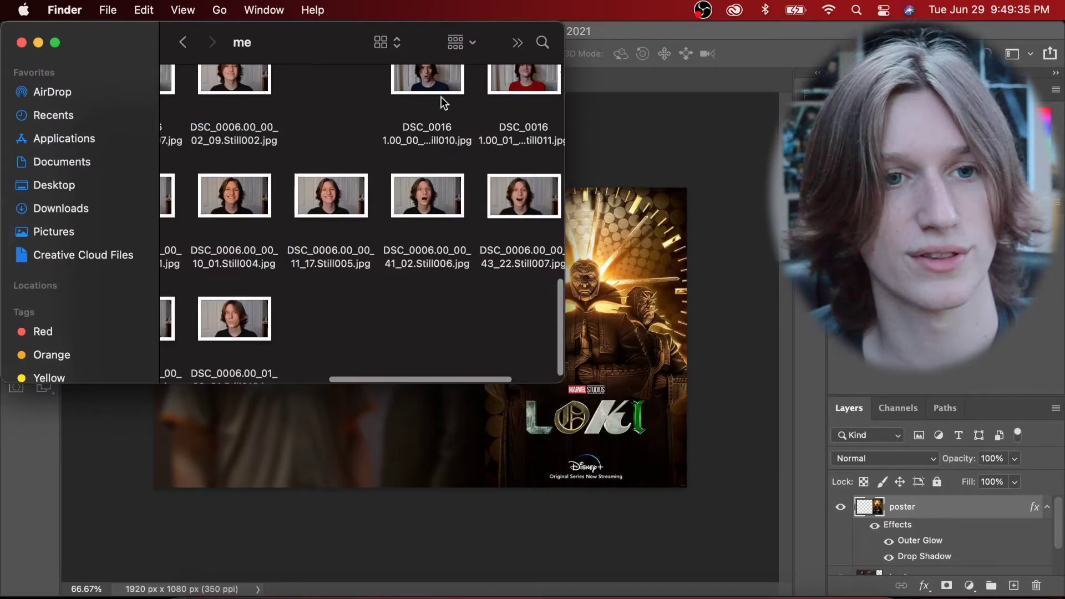
{"action": "scroll", "coordinate": [286, 158], "scroll_direction": "left", "scroll_amount": 10}
{"action": "scroll", "coordinate": [286, 158], "scroll_direction": "right", "scroll_amount": 6}
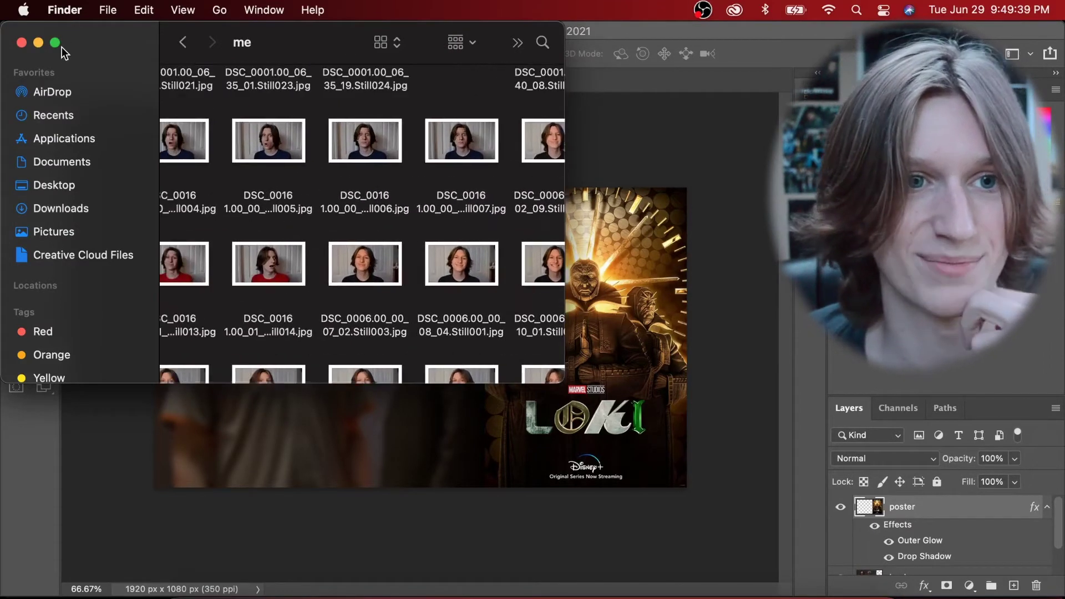
{"action": "left_click", "coordinate": [55, 43]}
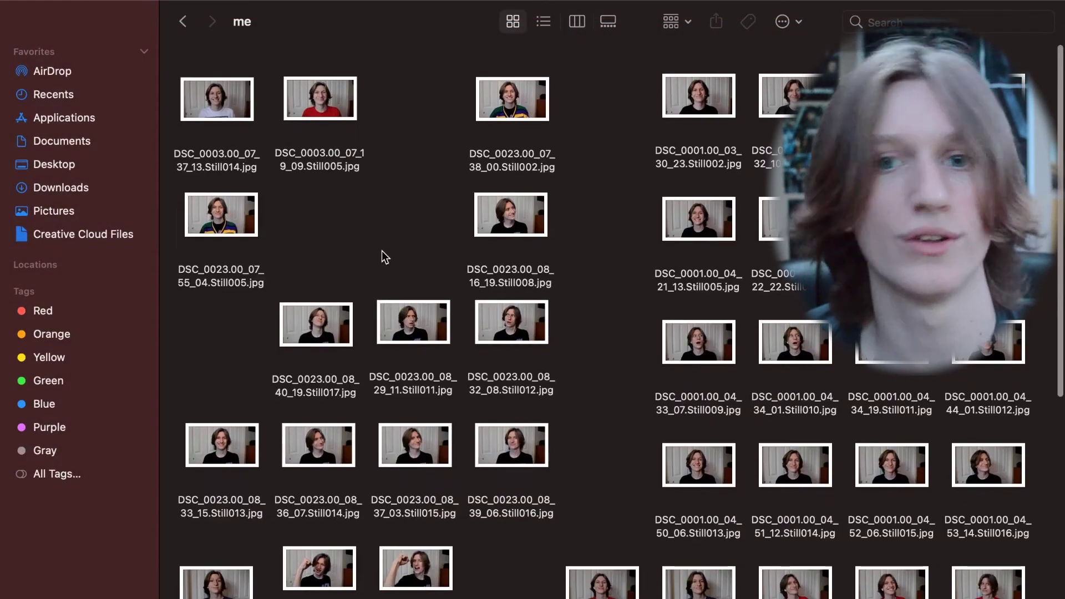
{"action": "scroll", "coordinate": [381, 251], "scroll_direction": "down", "scroll_amount": 10}
{"action": "mouse_move", "coordinate": [297, 3]}
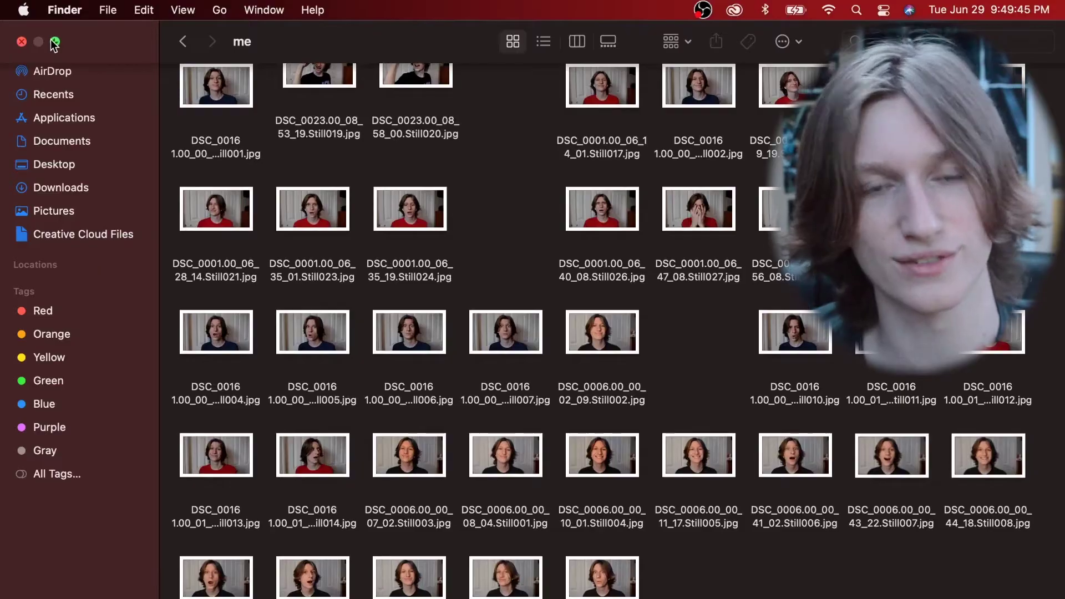
{"action": "left_click", "coordinate": [55, 43]}
{"action": "scroll", "coordinate": [407, 218], "scroll_direction": "down", "scroll_amount": 5}
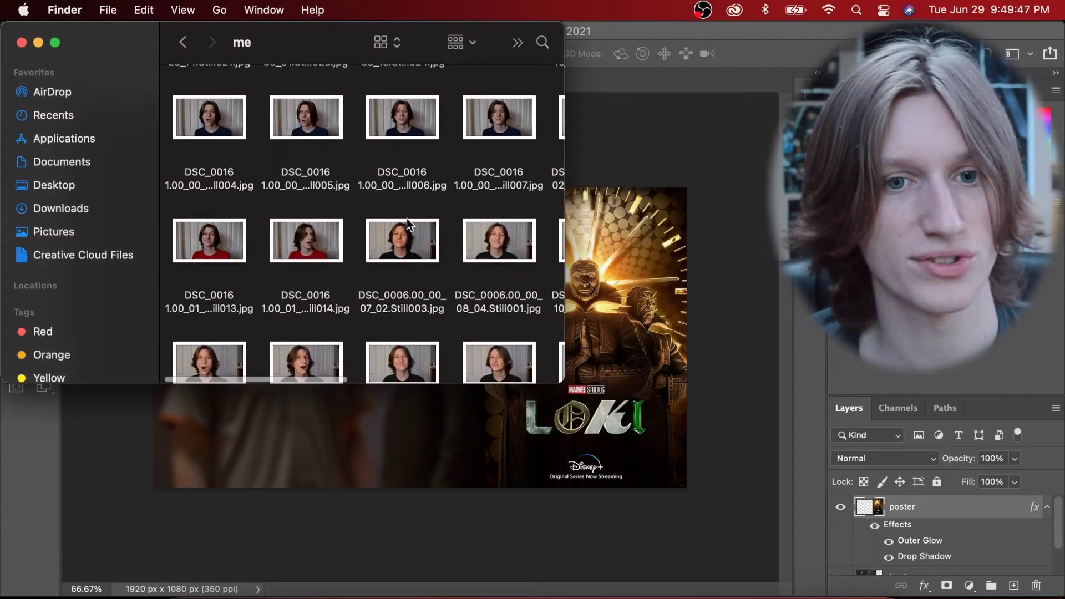
{"action": "scroll", "coordinate": [407, 218], "scroll_direction": "down", "scroll_amount": 2}
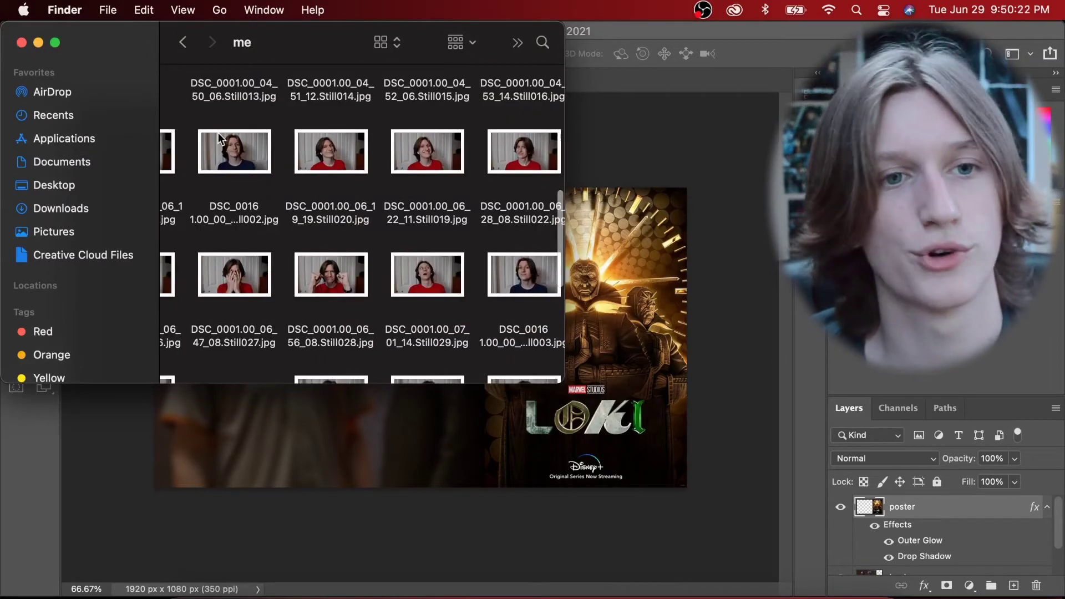
{"action": "left_click_drag", "start_coordinate": [229, 150], "coordinate": [325, 451]}
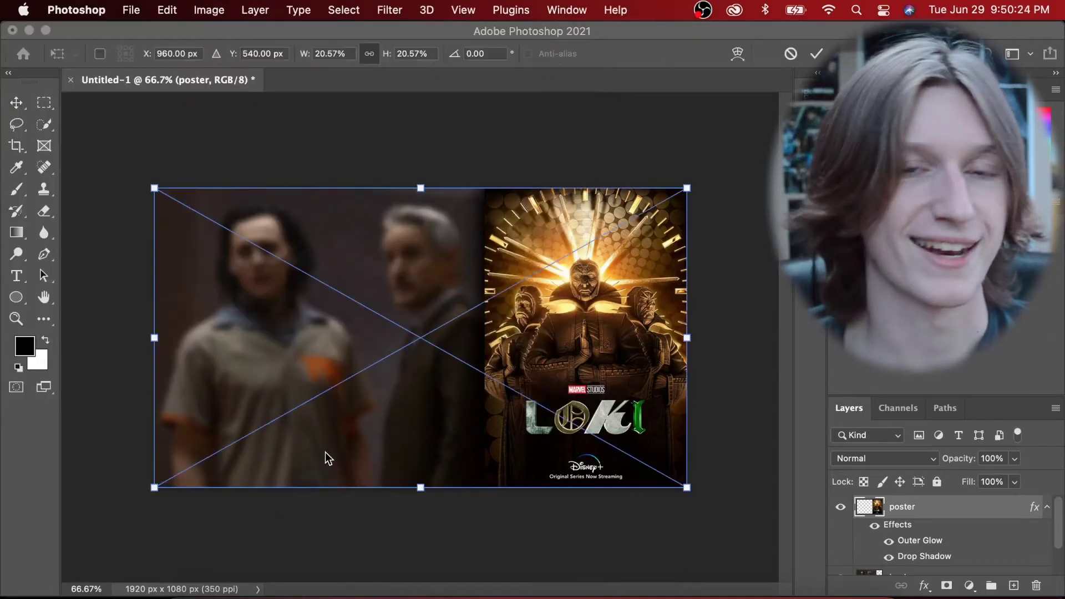
{"action": "key", "text": "Return"}
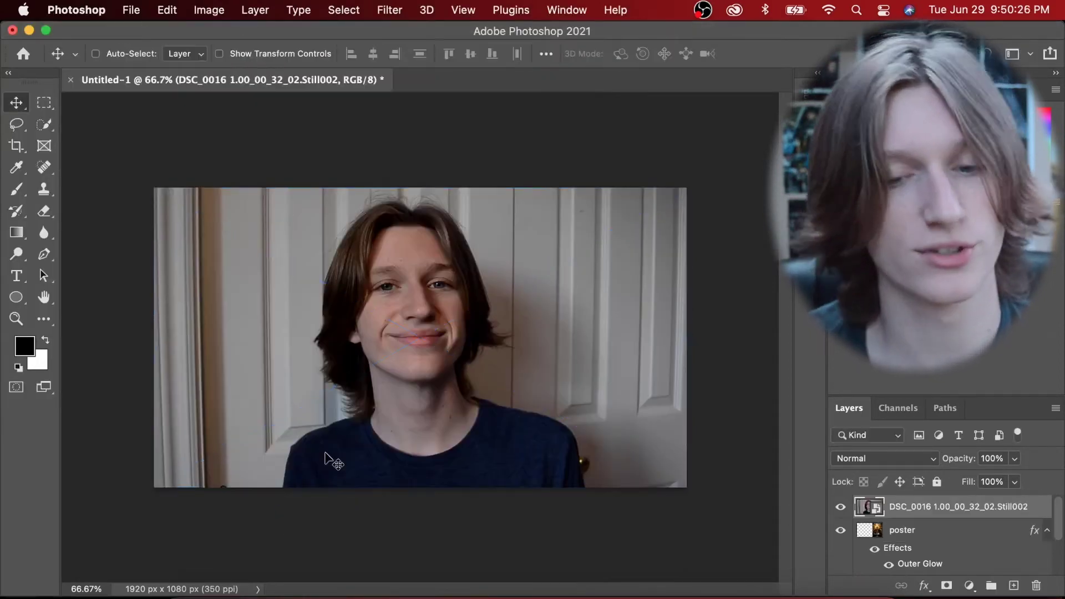
Select the whole dark blue shirt in the portrait with the Quick Selection tool
{"action": "key", "text": "super+1"}
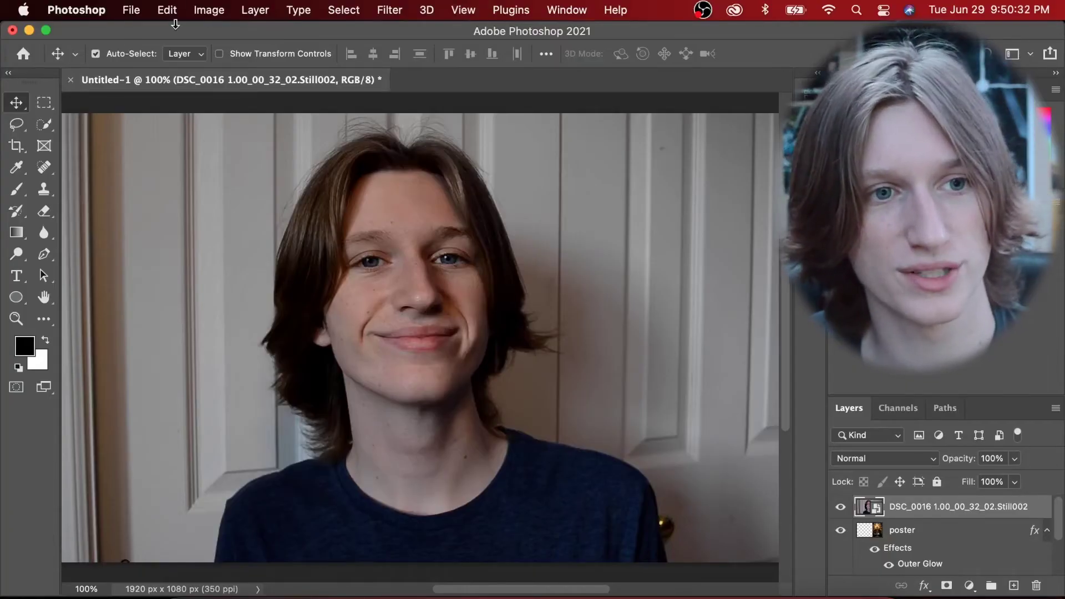
{"action": "left_click", "coordinate": [45, 124]}
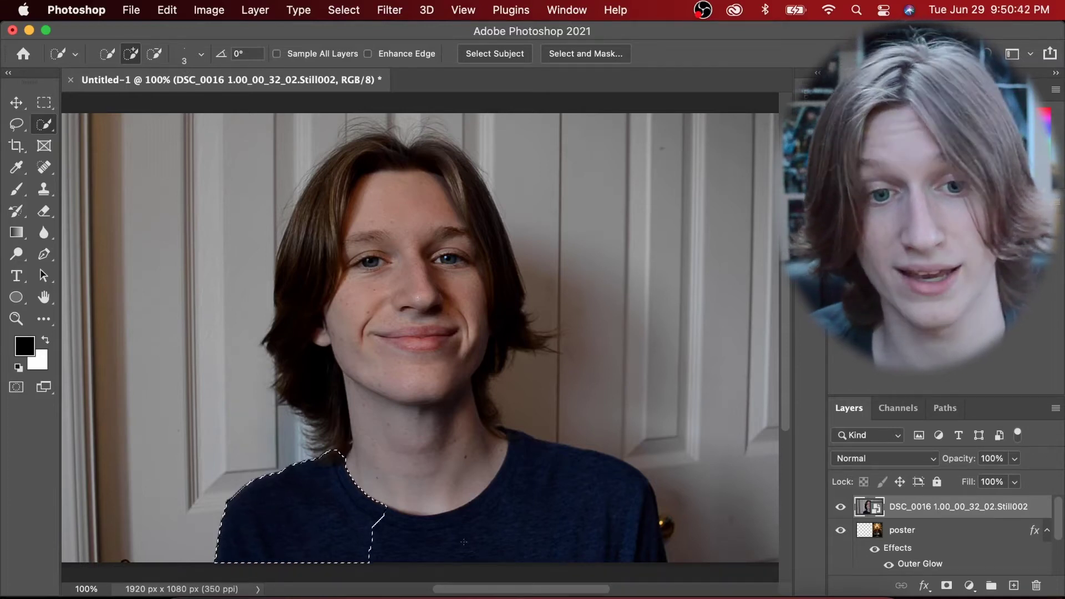
{"action": "mouse_move", "coordinate": [549, 538]}
{"action": "left_mouse_down"}
{"action": "mouse_move", "coordinate": [638, 543]}
{"action": "mouse_move", "coordinate": [654, 533]}
{"action": "mouse_move", "coordinate": [613, 547]}
{"action": "left_mouse_up"}
Subtract the brass doorknob beside the sleeve from the shirt selection
{"action": "key", "text": "super+plus"}
{"action": "scroll", "coordinate": [610, 538], "scroll_direction": "down", "scroll_amount": 5}
{"action": "scroll", "coordinate": [610, 538], "scroll_direction": "right", "scroll_amount": 8}
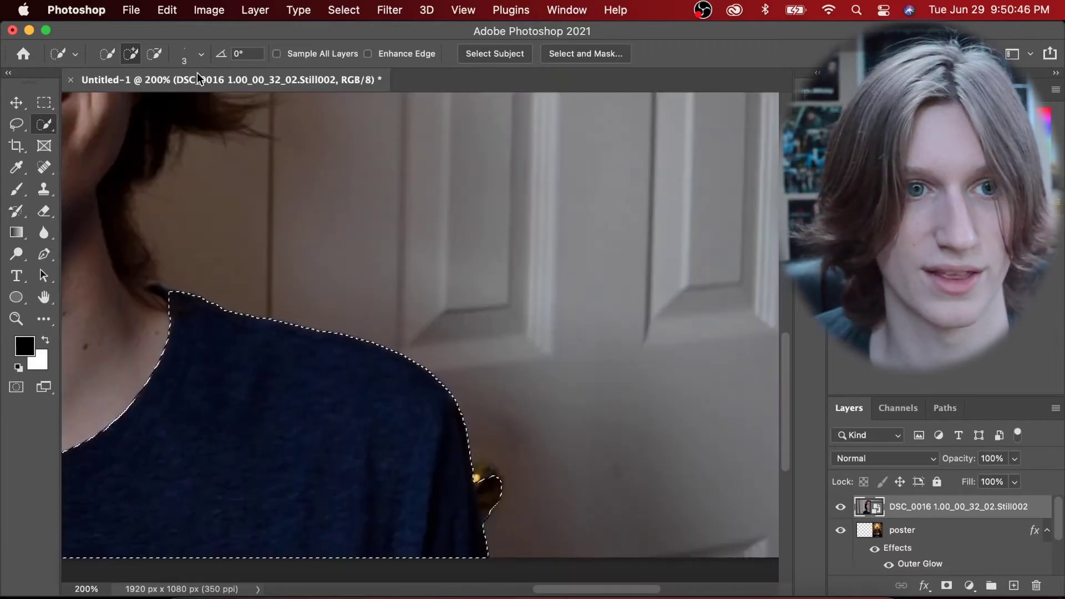
{"action": "left_click", "coordinate": [154, 54]}
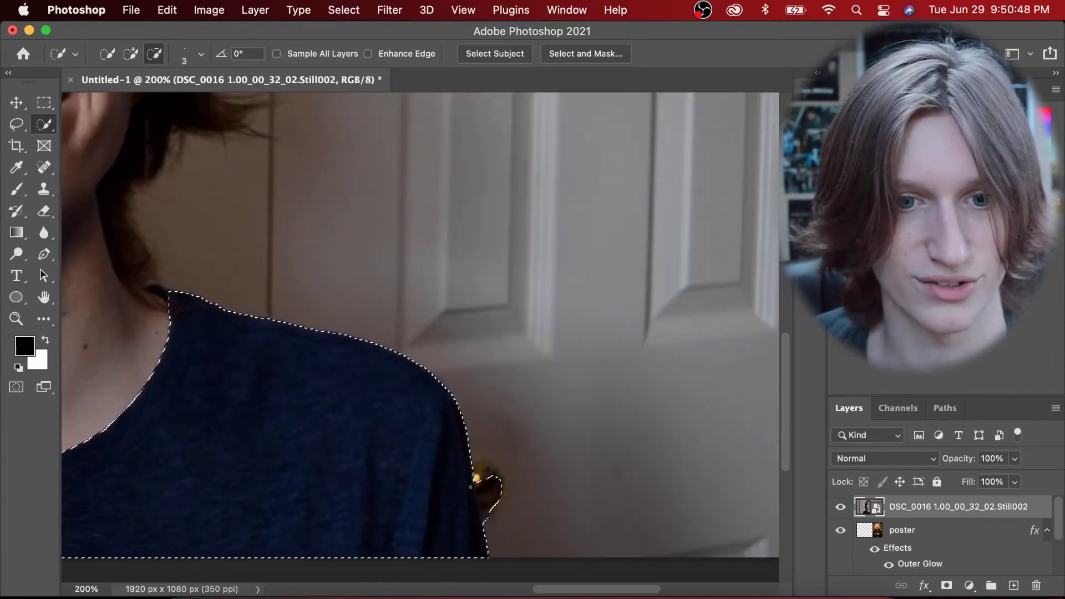
{"action": "left_click_drag", "start_coordinate": [482, 515], "coordinate": [488, 478]}
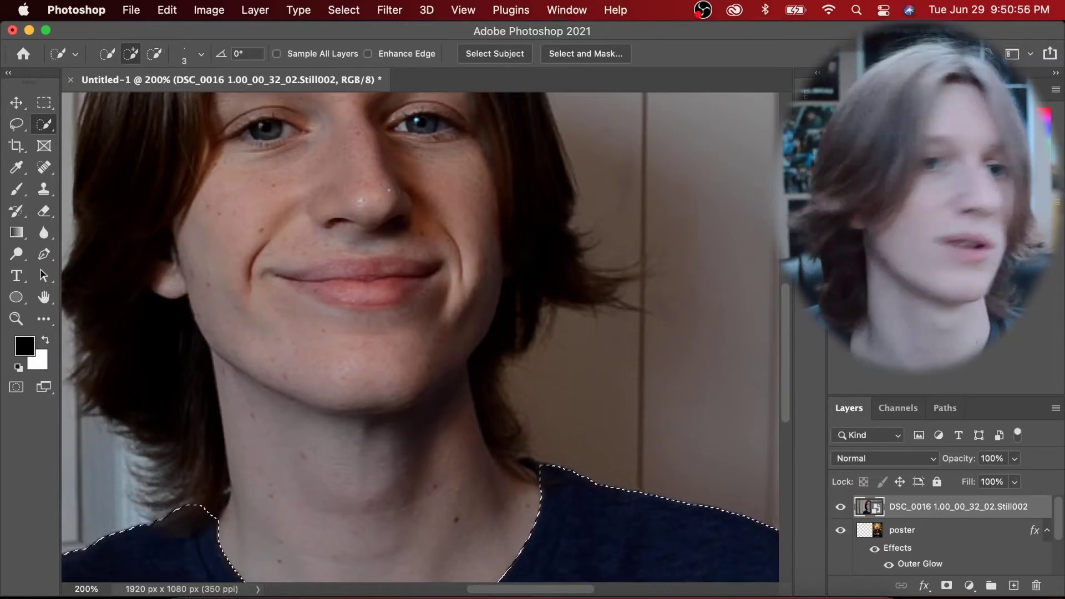
Extend the selection over the hair on the picture's left side of the face, from the shoulder up to the temple
{"action": "scroll", "coordinate": [421, 333], "scroll_direction": "down", "scroll_amount": 5}
{"action": "scroll", "coordinate": [389, 190], "scroll_direction": "up", "scroll_amount": 2}
{"action": "scroll", "coordinate": [389, 190], "scroll_direction": "left", "scroll_amount": 2}
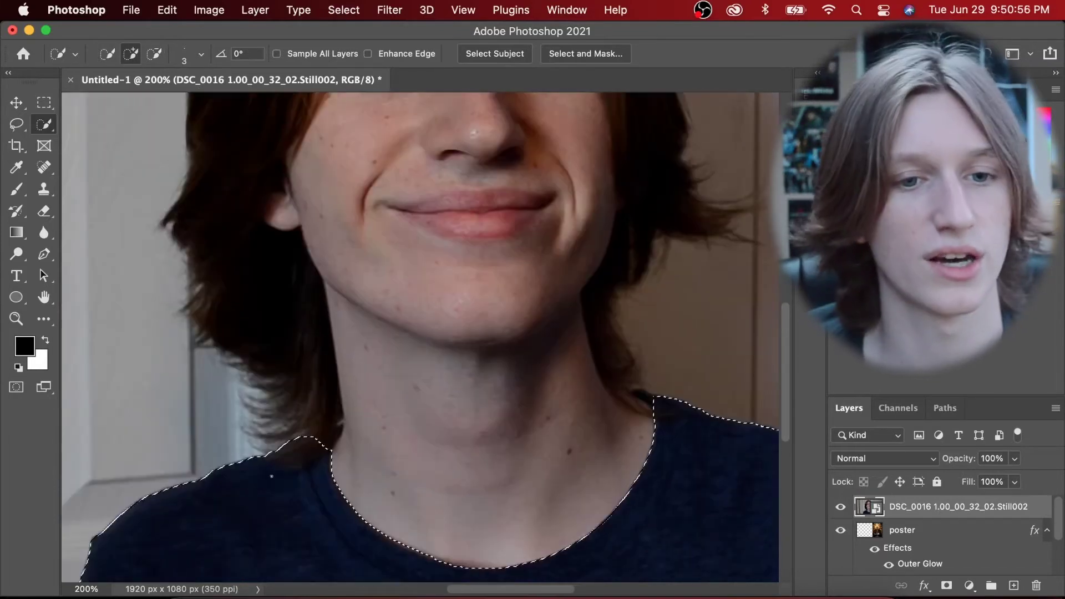
{"action": "mouse_move", "coordinate": [249, 297]}
{"action": "left_mouse_down"}
{"action": "mouse_move", "coordinate": [242, 285]}
{"action": "mouse_move", "coordinate": [261, 429]}
{"action": "left_mouse_up"}
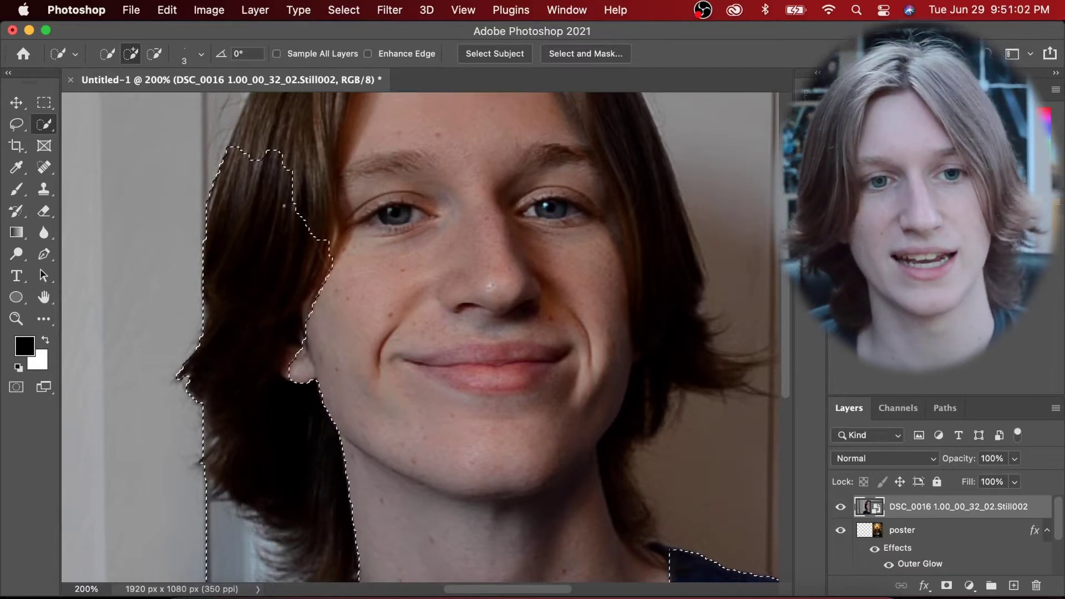
Add the hair across the top of the head and down the picture's right side to the selection
{"action": "scroll", "coordinate": [331, 156], "scroll_direction": "up", "scroll_amount": 10}
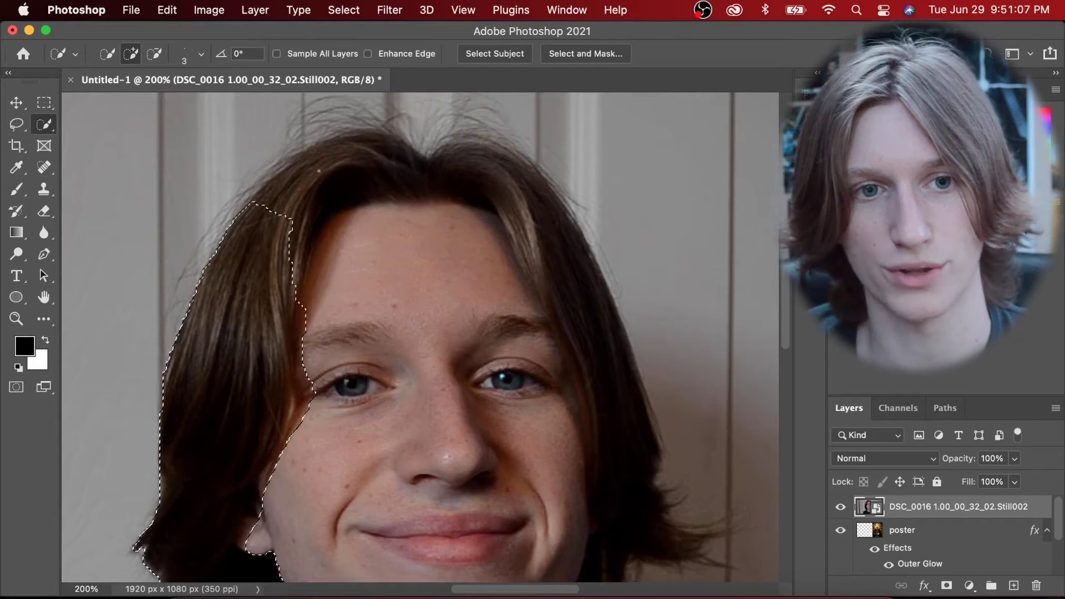
{"action": "left_click_drag", "start_coordinate": [480, 196], "coordinate": [506, 214]}
{"action": "scroll", "coordinate": [506, 214], "scroll_direction": "down", "scroll_amount": 3}
{"action": "scroll", "coordinate": [505, 214], "scroll_direction": "right", "scroll_amount": 5}
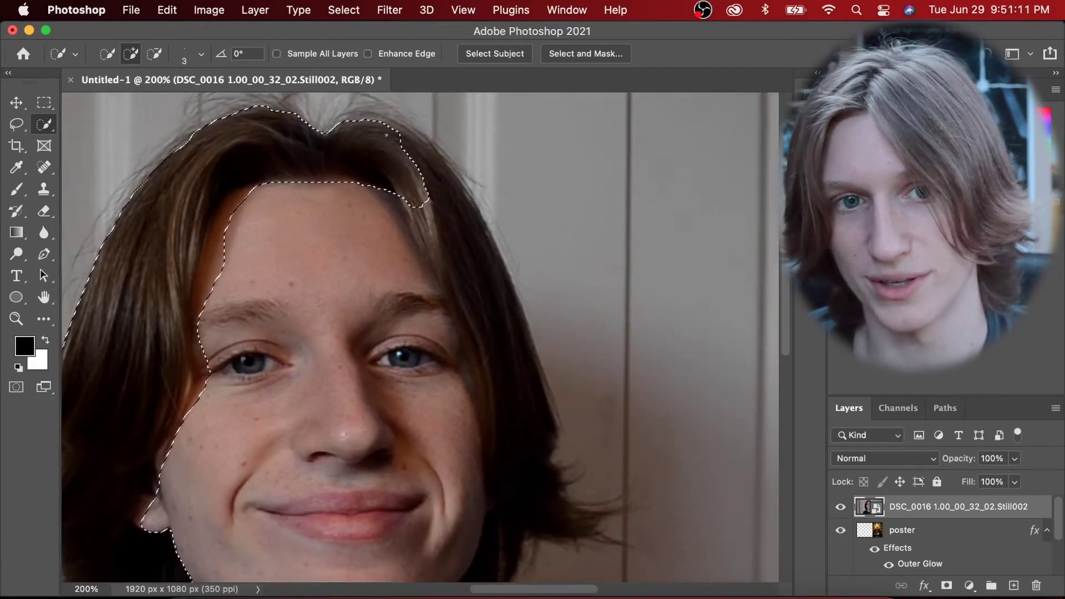
{"action": "mouse_move", "coordinate": [497, 367]}
{"action": "left_mouse_down"}
{"action": "mouse_move", "coordinate": [499, 311]}
{"action": "mouse_move", "coordinate": [538, 442]}
{"action": "left_mouse_up"}
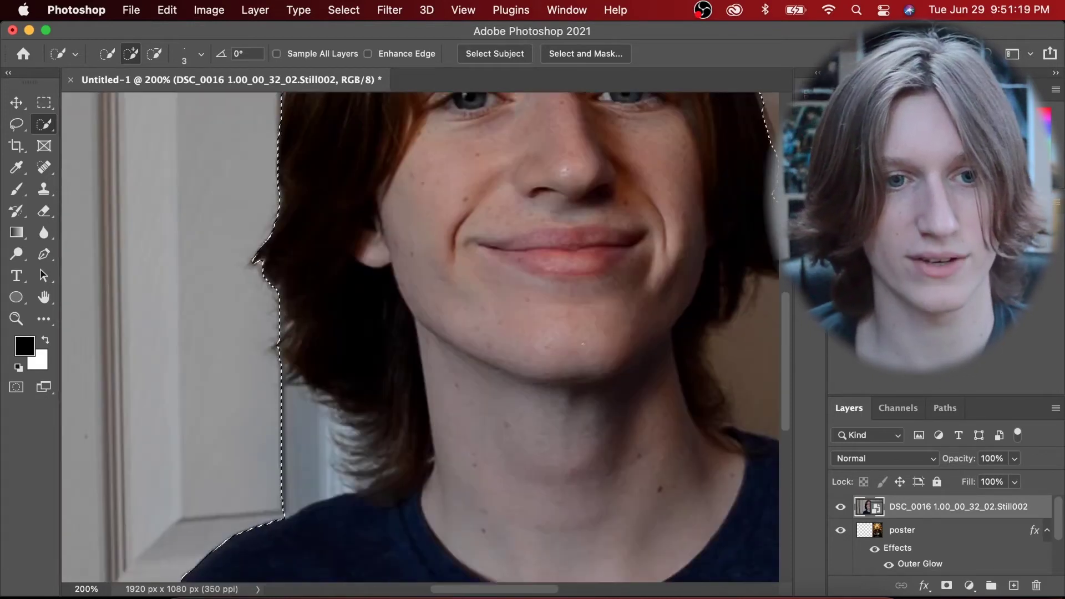
Subtract the wall area between the hair and the shoulder on the picture's right side from the selection
{"action": "key", "text": "super+minus"}
{"action": "key", "text": "super+equal"}
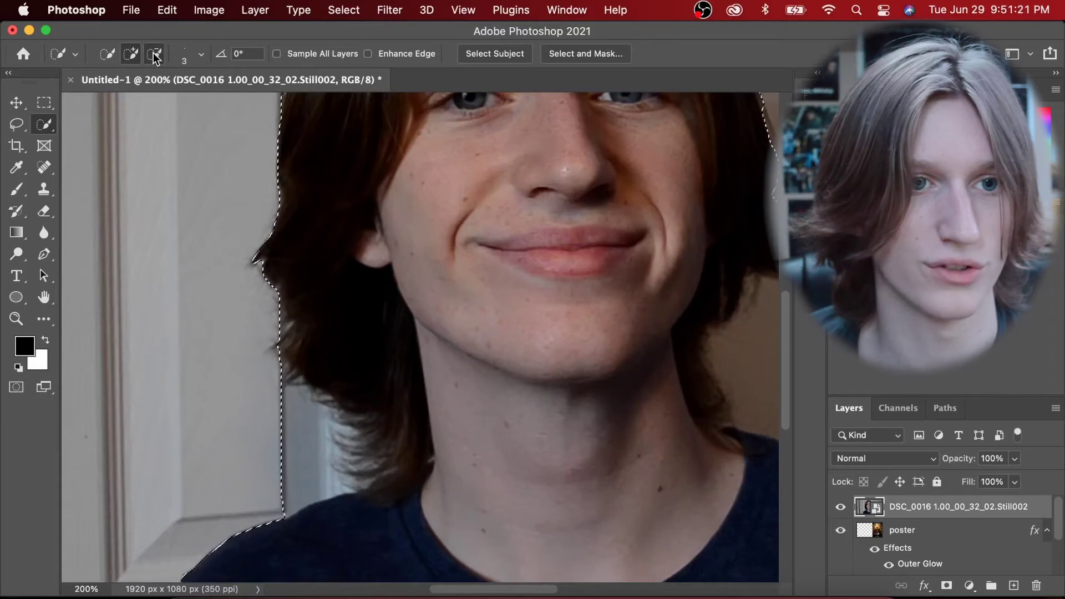
{"action": "left_click", "coordinate": [154, 53]}
{"action": "scroll", "coordinate": [632, 264], "scroll_direction": "right", "scroll_amount": 5}
{"action": "scroll", "coordinate": [632, 264], "scroll_direction": "down", "scroll_amount": 2}
{"action": "key", "text": "super+equal"}
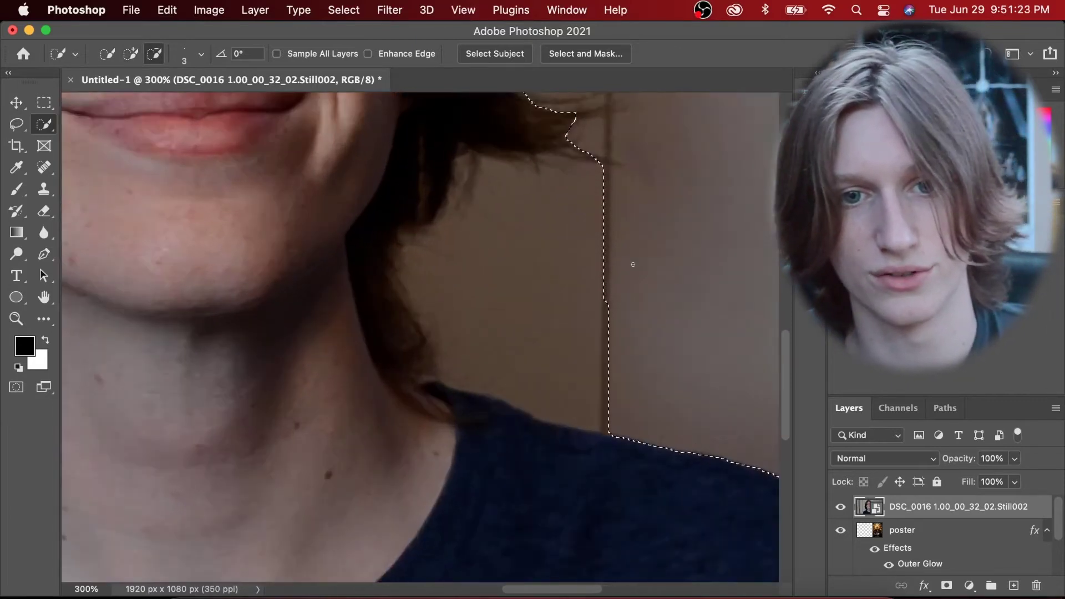
{"action": "scroll", "coordinate": [630, 258], "scroll_direction": "right", "scroll_amount": 3}
{"action": "scroll", "coordinate": [631, 258], "scroll_direction": "down", "scroll_amount": 2}
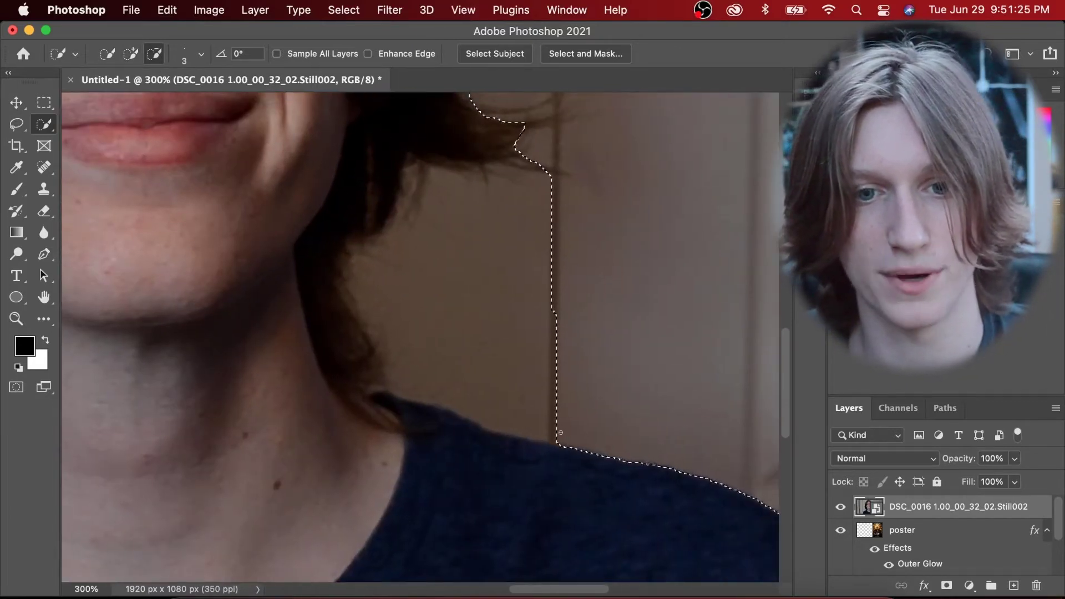
{"action": "mouse_move", "coordinate": [528, 420]}
{"action": "left_mouse_down"}
{"action": "mouse_move", "coordinate": [488, 332]}
{"action": "mouse_move", "coordinate": [444, 361]}
{"action": "mouse_move", "coordinate": [411, 316]}
{"action": "left_mouse_up"}
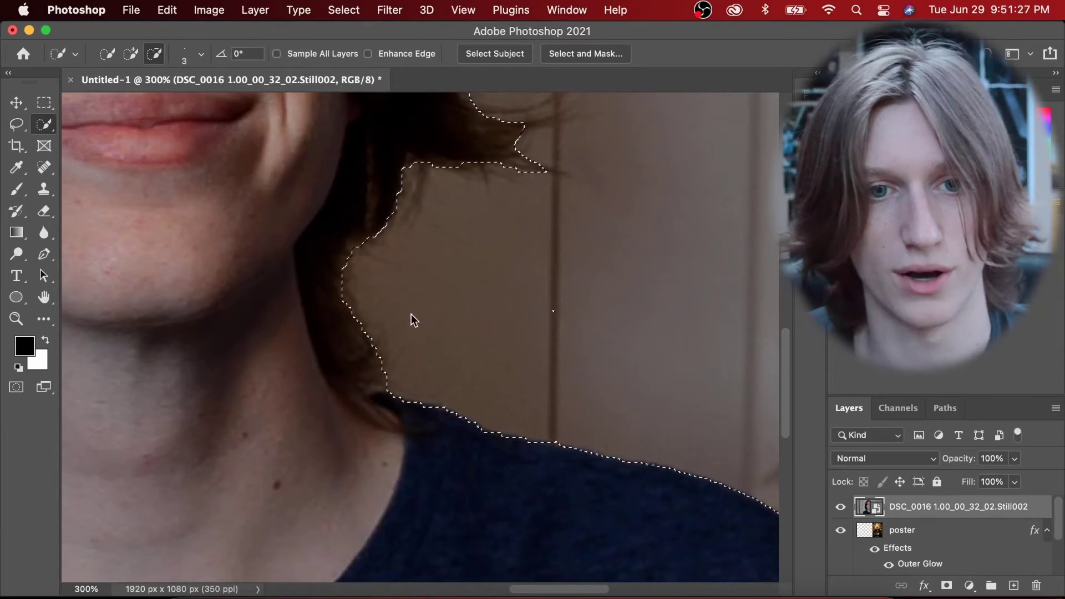
Examine the selection edge up close where the hair meets the wall and the shoulder
{"action": "key", "text": "super+equal"}
{"action": "key", "text": "super+equal"}
{"action": "key", "text": "super+equal"}
{"action": "key", "text": "super+equal"}
{"action": "key", "text": "super+equal"}
{"action": "key", "text": "super+equal"}
{"action": "key", "text": "super+equal"}
{"action": "key", "text": "super+equal"}
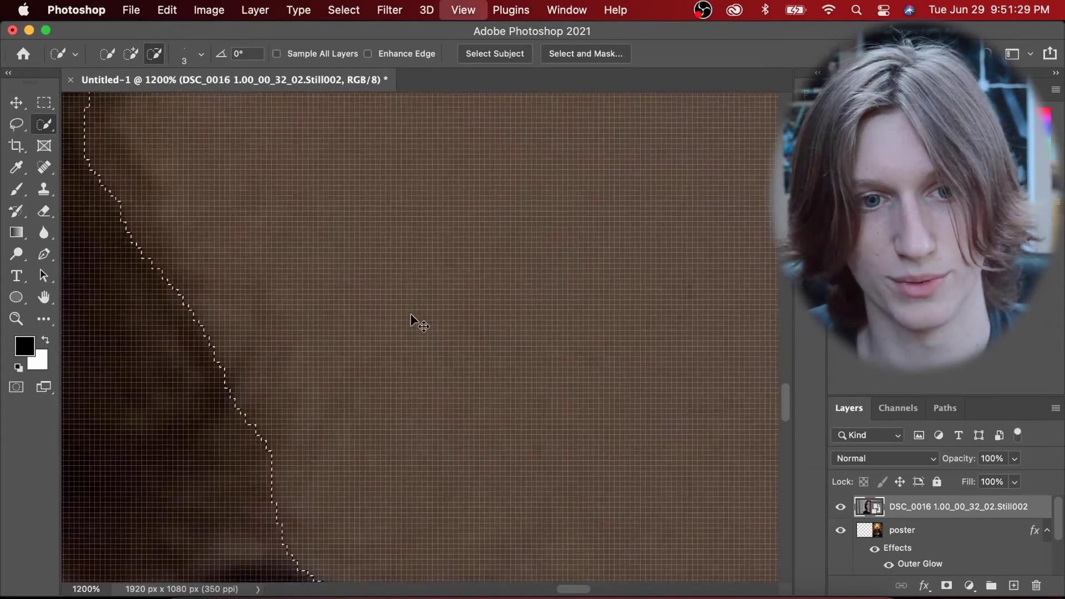
{"action": "key", "text": "super+minus"}
{"action": "key", "text": "super+minus"}
{"action": "key", "text": "super+minus"}
{"action": "key", "text": "super+minus"}
{"action": "key", "text": "super+minus"}
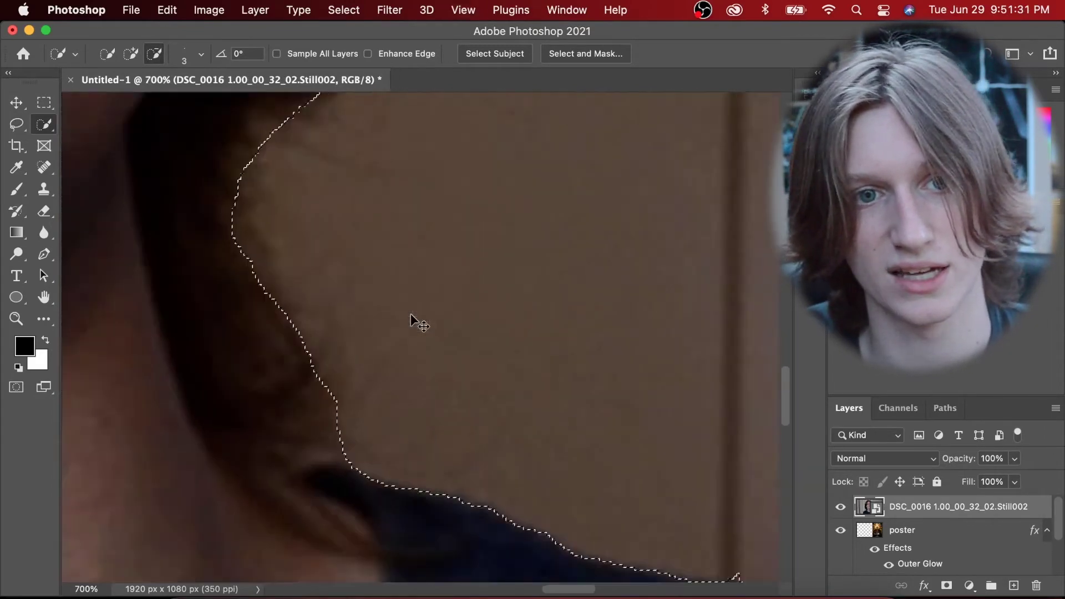
Subtract the flared hair tip beside the jaw on the picture's right side from the selection
{"action": "key", "text": "super+minus"}
{"action": "key", "text": "super+minus"}
{"action": "key", "text": "super+minus"}
{"action": "key", "text": "super+minus"}
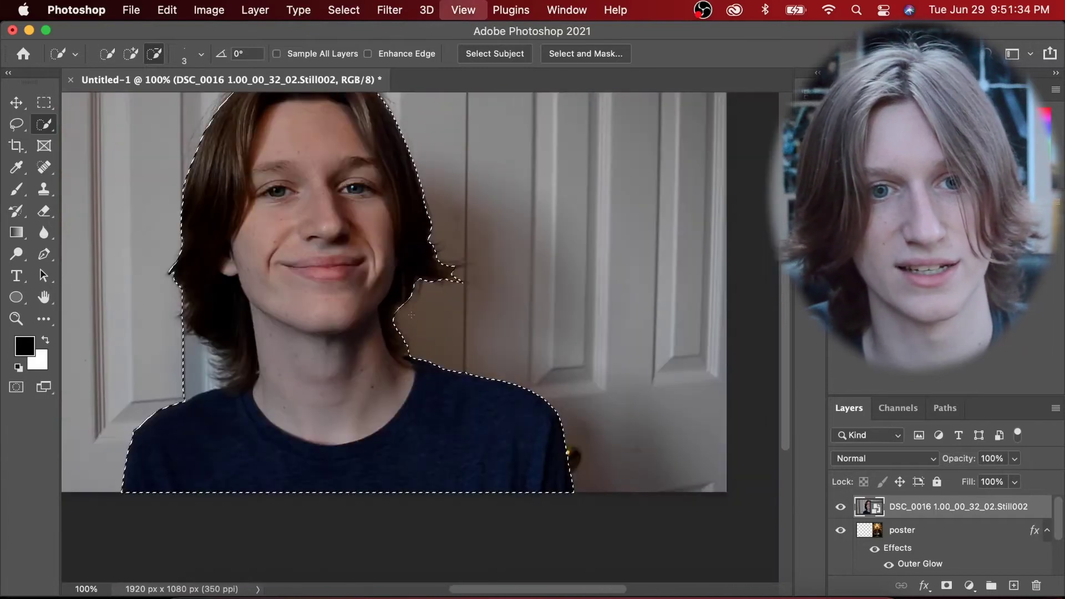
{"action": "key", "text": "super+equal"}
{"action": "key", "text": "super+equal"}
{"action": "key", "text": "super+equal"}
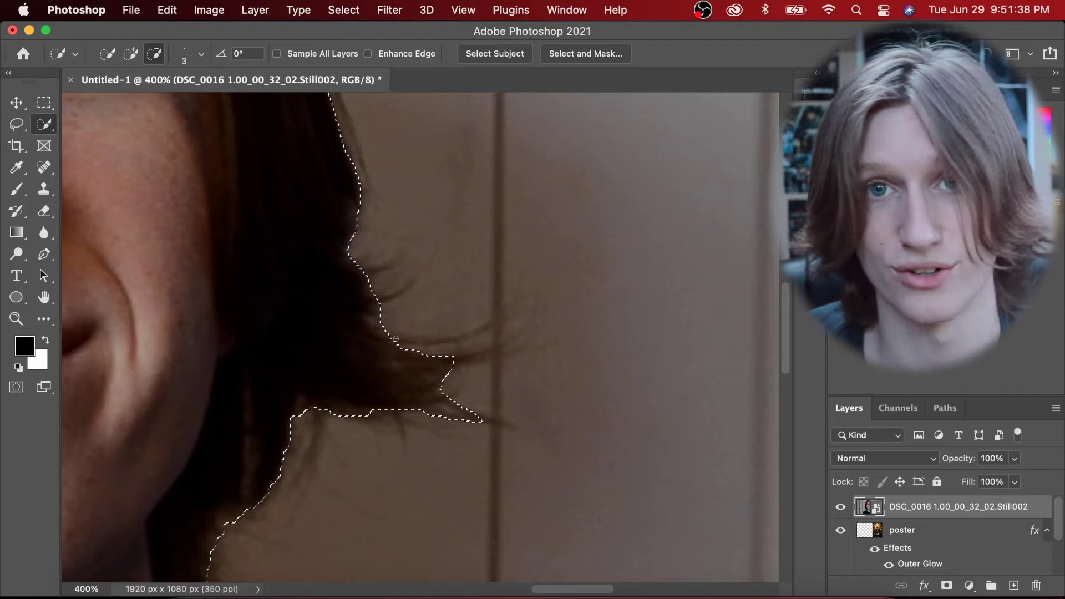
{"action": "mouse_move", "coordinate": [380, 380]}
{"action": "left_mouse_down"}
{"action": "mouse_move", "coordinate": [347, 420]}
{"action": "mouse_move", "coordinate": [420, 402]}
{"action": "mouse_move", "coordinate": [467, 417]}
{"action": "left_mouse_up"}
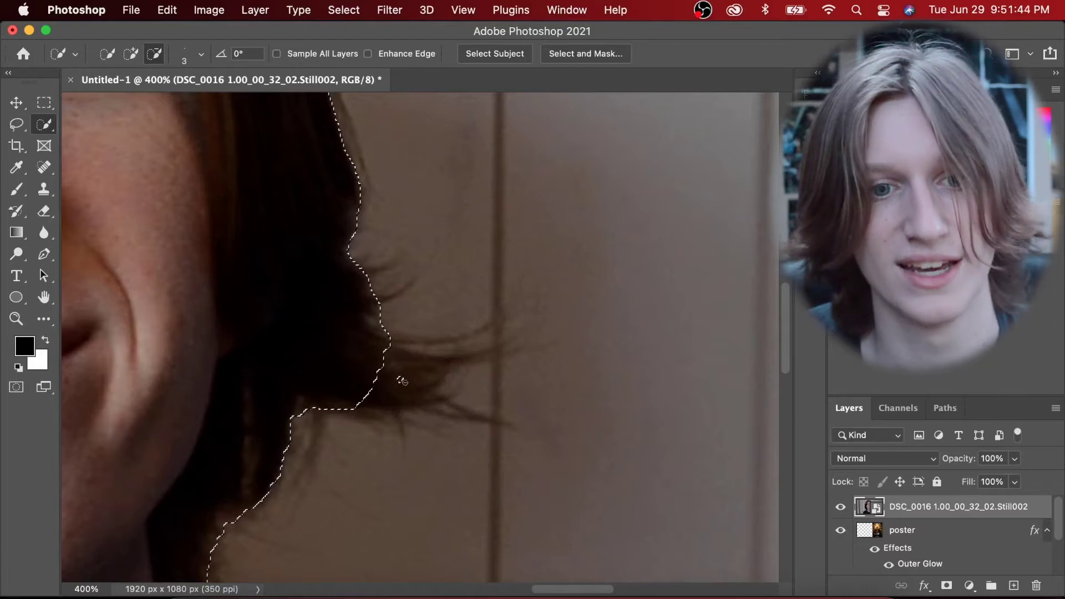
Subtract the wall area between the hair and the shoulder on the picture's left side from the selection
{"action": "scroll", "coordinate": [398, 379], "scroll_direction": "left", "scroll_amount": 15}
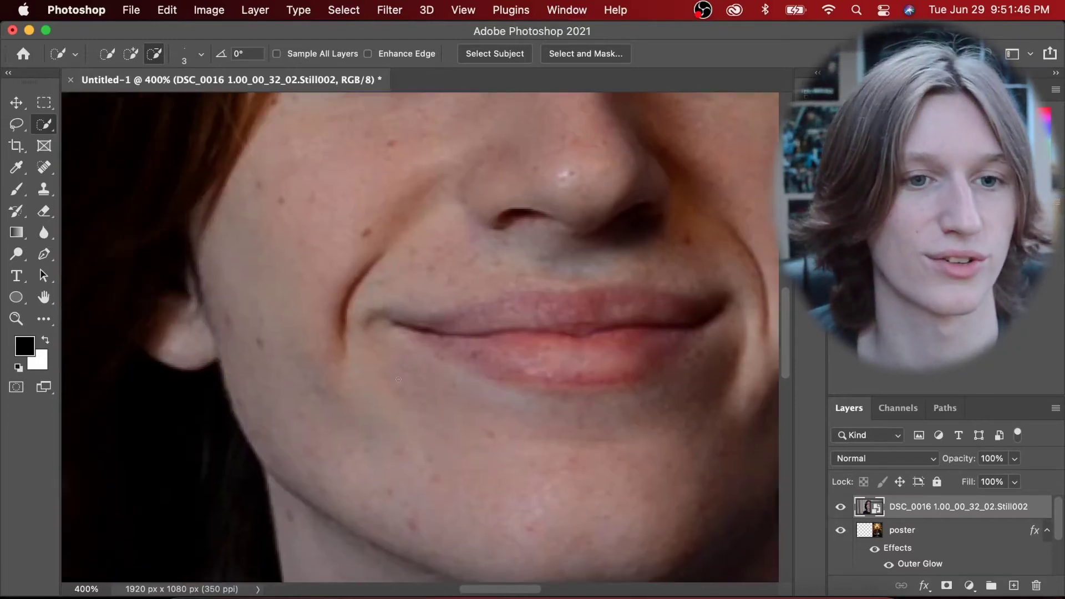
{"action": "scroll", "coordinate": [398, 379], "scroll_direction": "down", "scroll_amount": 10}
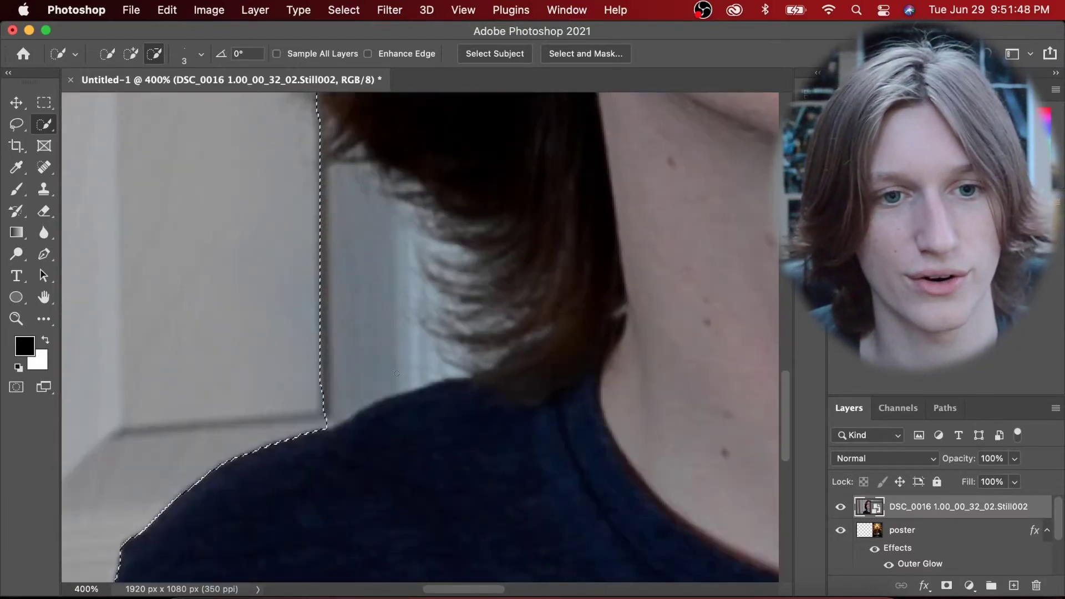
{"action": "mouse_move", "coordinate": [330, 162]}
{"action": "left_mouse_down"}
{"action": "mouse_move", "coordinate": [388, 189]}
{"action": "mouse_move", "coordinate": [421, 246]}
{"action": "left_mouse_up"}
{"action": "key", "text": "super+minus"}
{"action": "key", "text": "super+minus"}
{"action": "key", "text": "super+minus"}
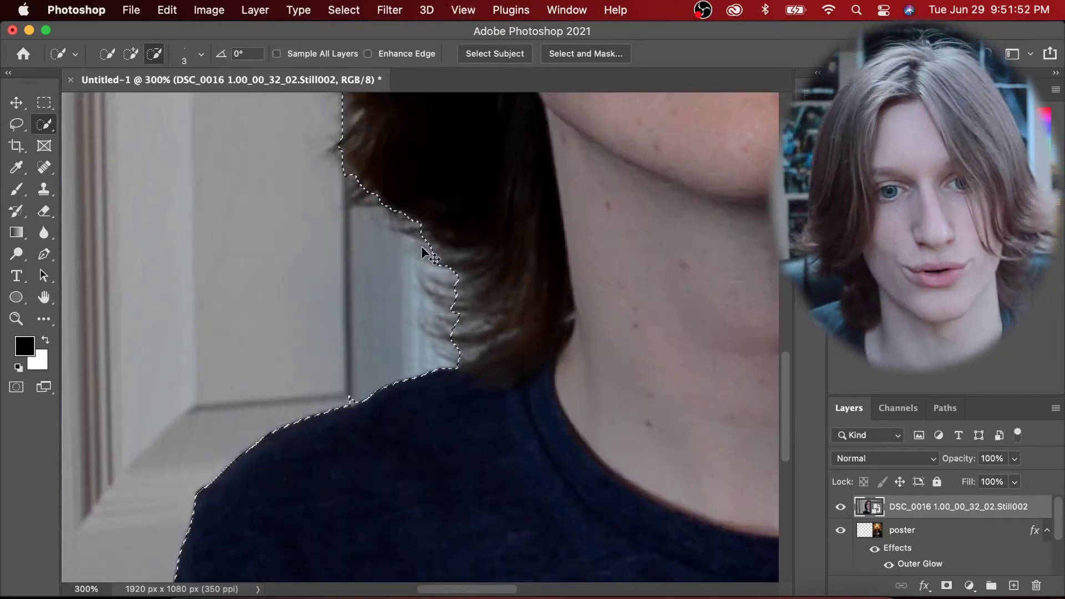
{"action": "key", "text": "super+minus"}
{"action": "key", "text": "super+plus"}
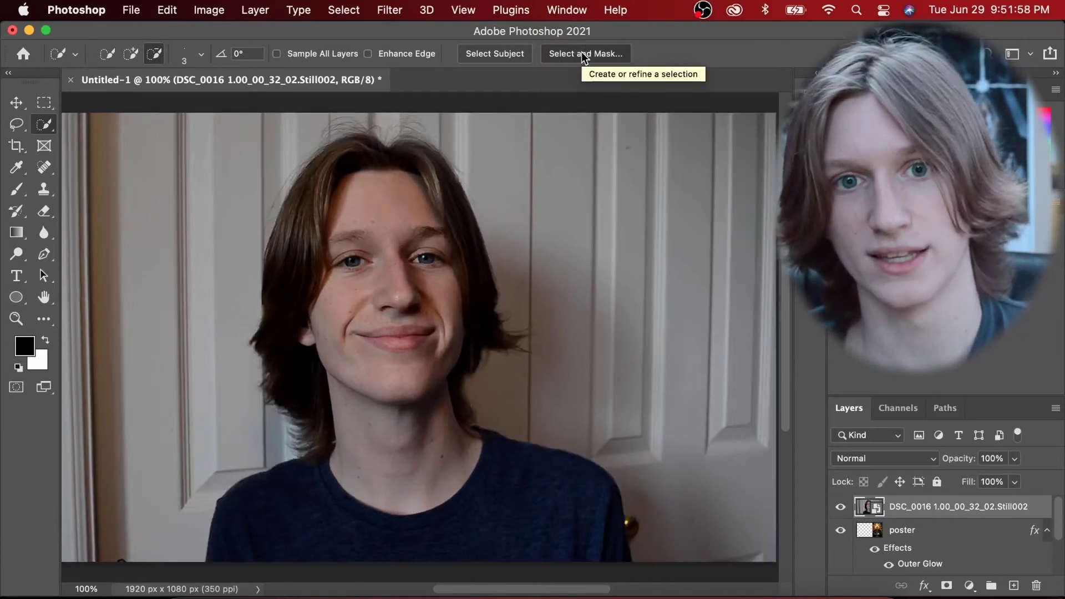
Feather the selection by 7 px in Select and Mask and turn it into a layer mask on the portrait
{"action": "left_click", "coordinate": [581, 54]}
{"action": "left_click", "coordinate": [1005, 423]}
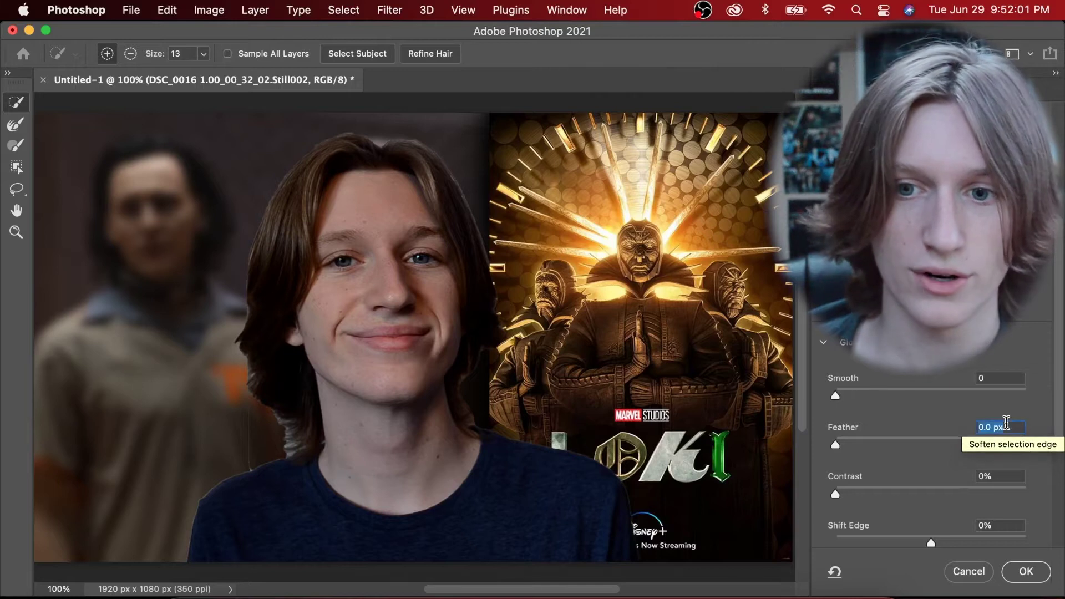
{"action": "type", "text": "7"}
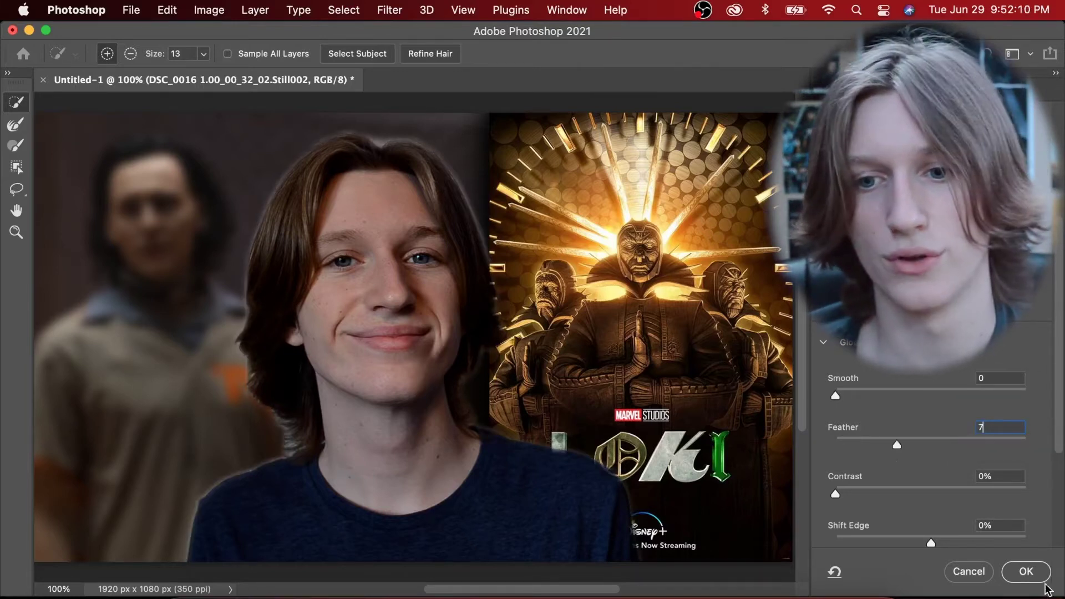
{"action": "left_click", "coordinate": [1026, 573]}
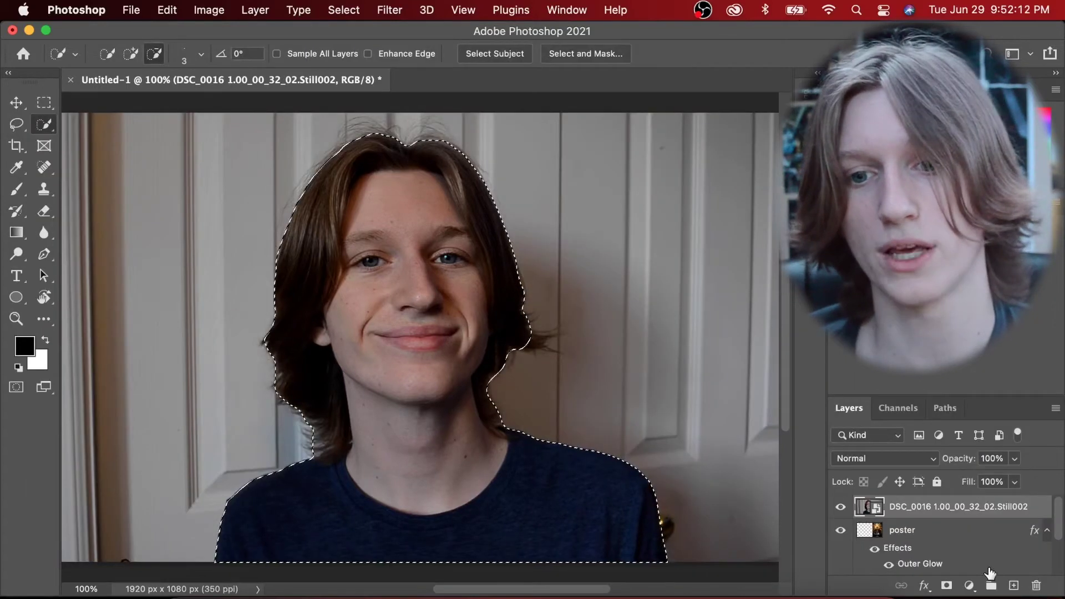
{"action": "left_click", "coordinate": [946, 586]}
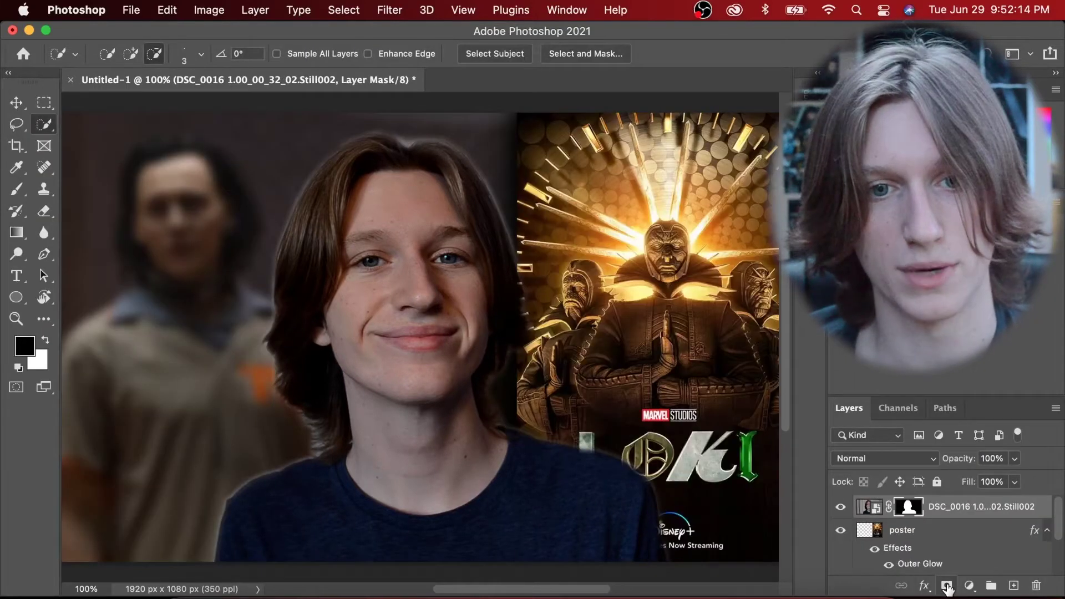
Duplicate the masked portrait layer with the original hidden, and view the copy's mask in Select and Mask
{"action": "left_click", "coordinate": [1040, 506]}
{"action": "key", "text": "super+j"}
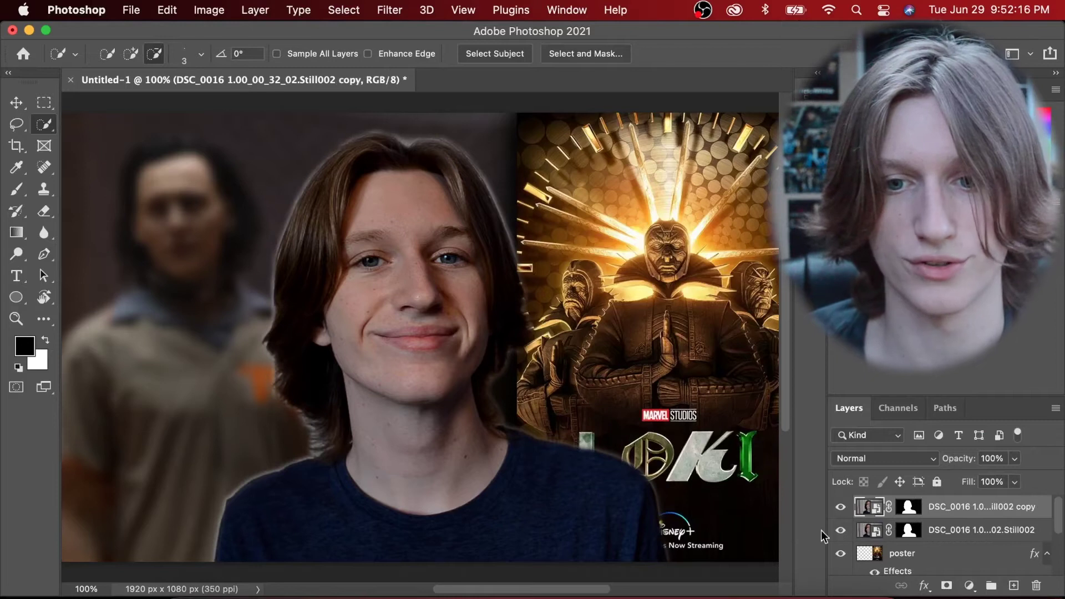
{"action": "key", "text": "super+backslash"}
{"action": "left_click", "coordinate": [580, 53]}
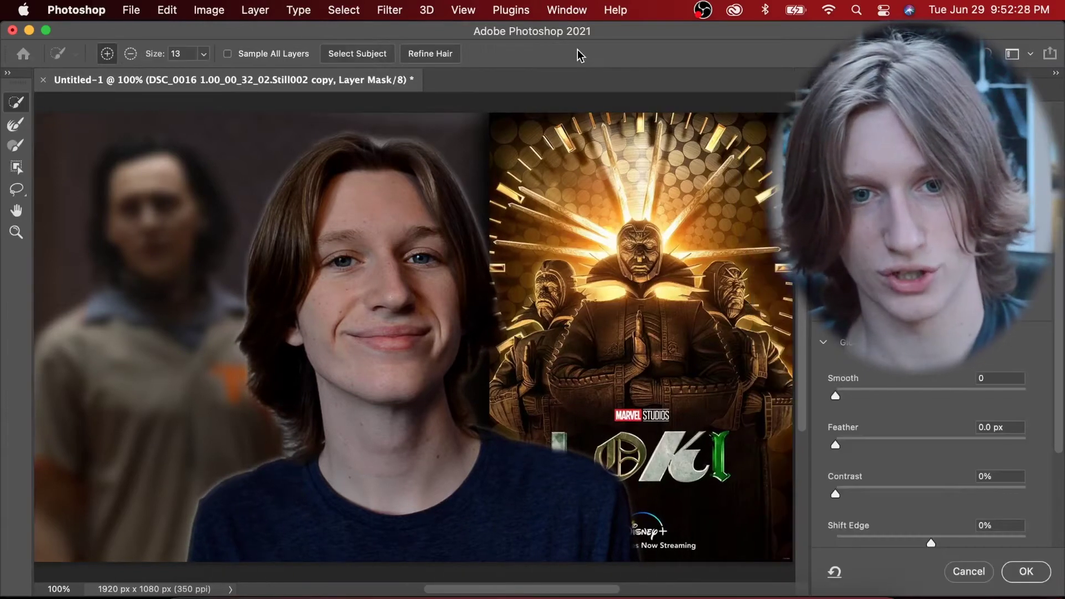
{"action": "left_click", "coordinate": [969, 572]}
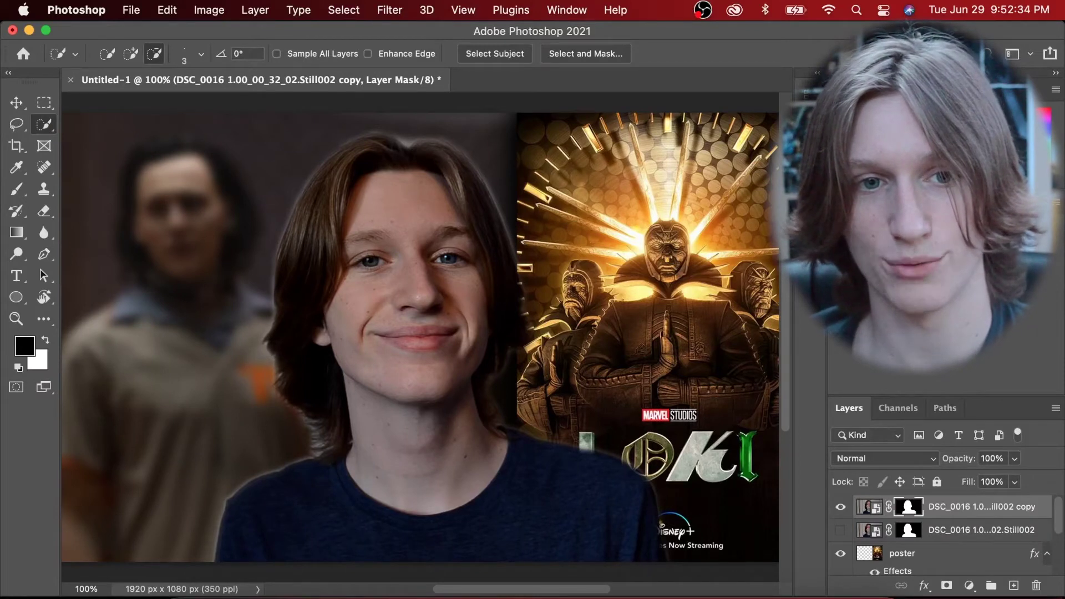
Move the portrait copy a little to the left and down over the blurred background
{"action": "key", "text": "v"}
{"action": "key", "text": "super+equal"}
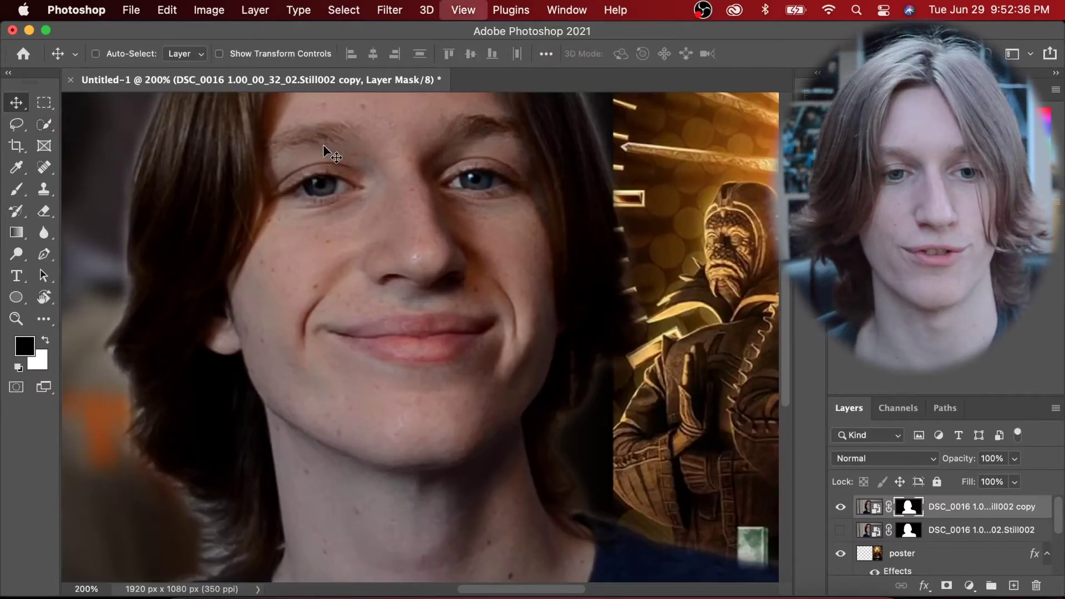
{"action": "scroll", "coordinate": [323, 144], "scroll_direction": "left", "scroll_amount": 5}
{"action": "scroll", "coordinate": [323, 145], "scroll_direction": "up", "scroll_amount": 3}
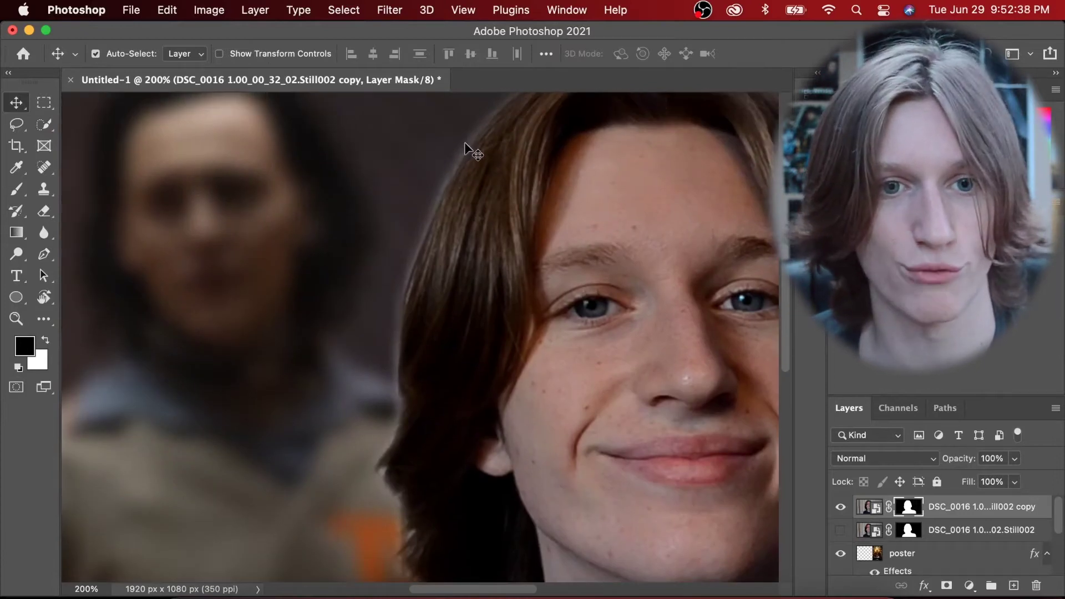
{"action": "left_click_drag", "start_coordinate": [454, 174], "coordinate": [379, 192]}
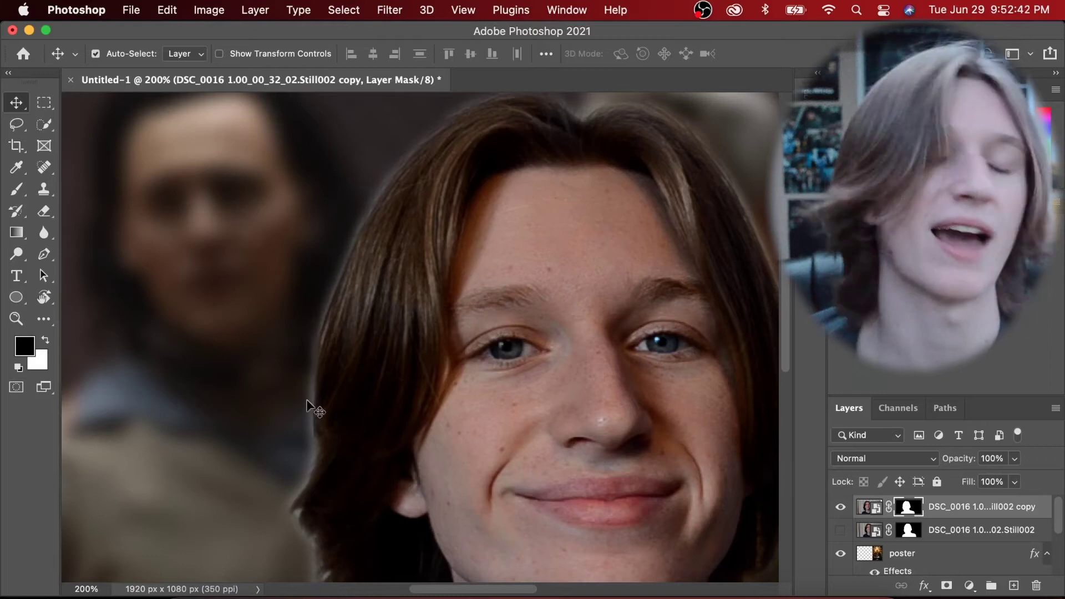
Add a white (ffffff) Outer Glow to the portrait copy
{"action": "double_click", "coordinate": [982, 506]}
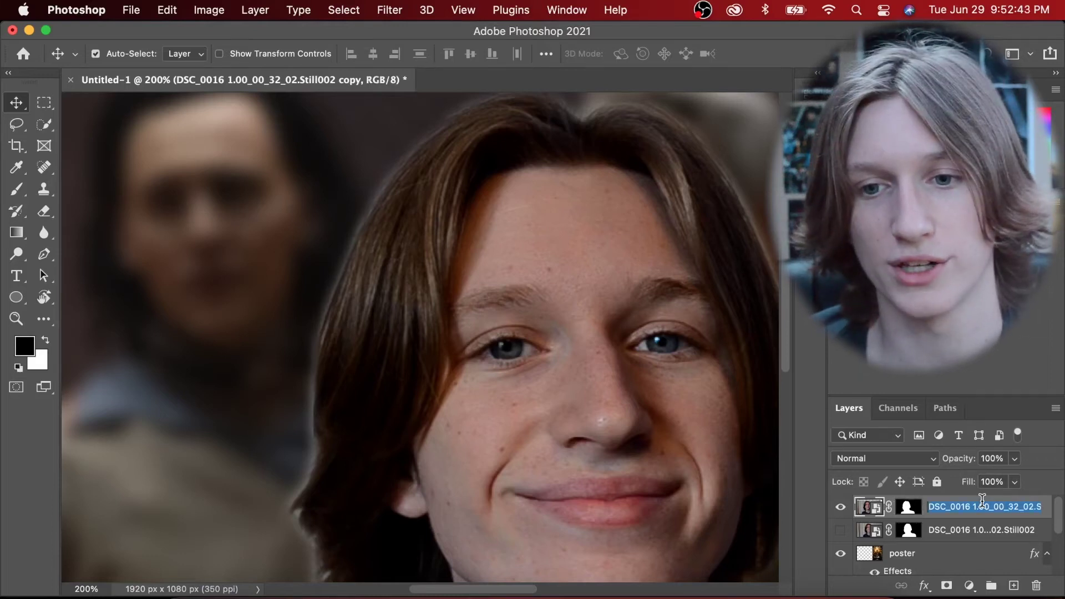
{"action": "double_click", "coordinate": [1046, 509]}
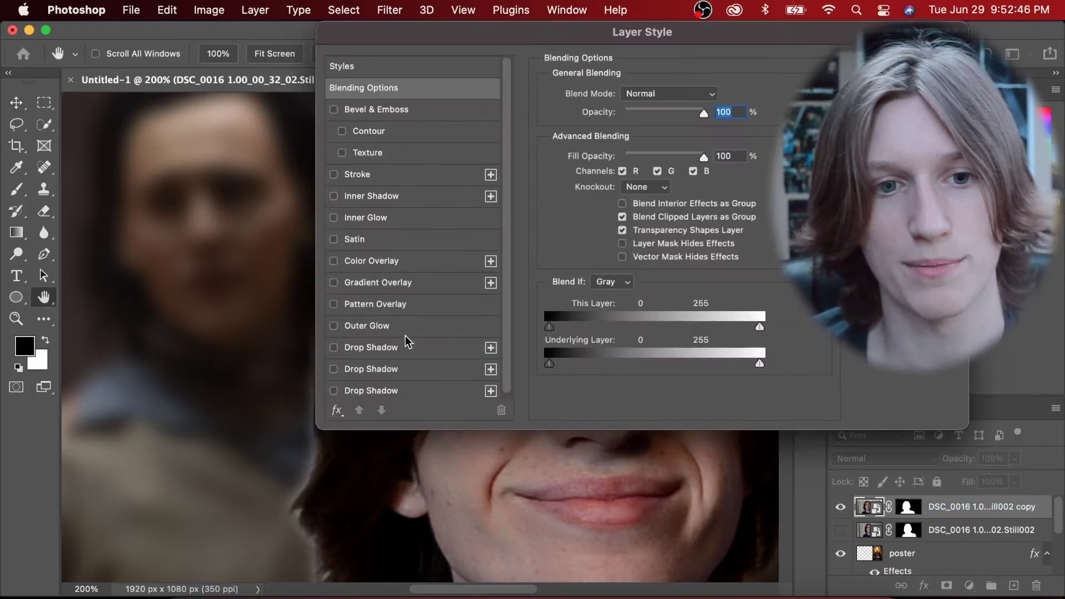
{"action": "left_click", "coordinate": [367, 326]}
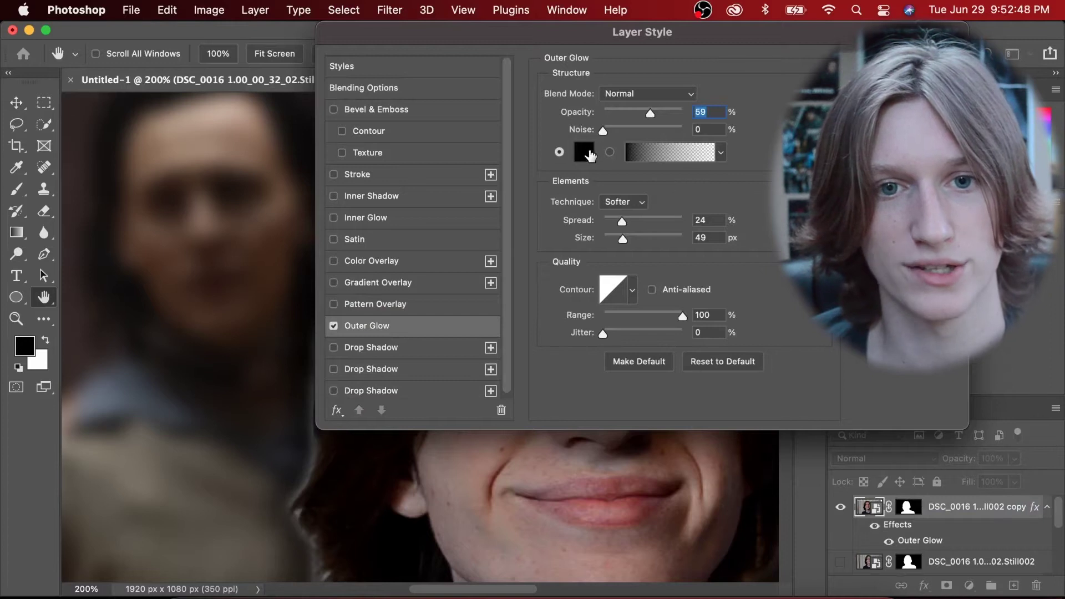
{"action": "left_click", "coordinate": [585, 151]}
{"action": "left_click_drag", "start_coordinate": [505, 119], "coordinate": [450, 73]}
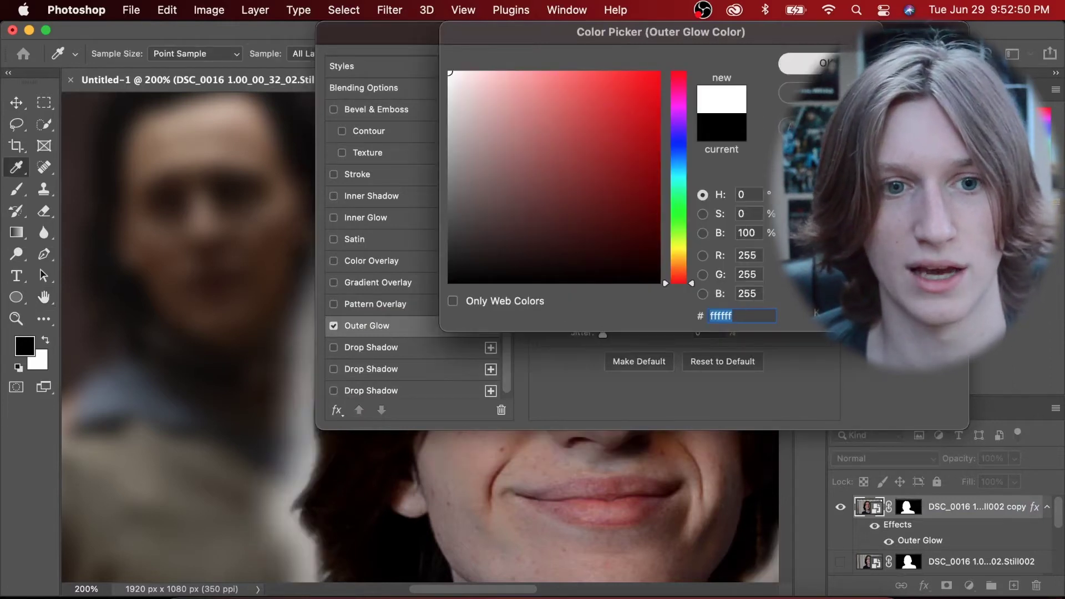
{"action": "key", "text": "Return"}
{"action": "key", "text": "Return"}
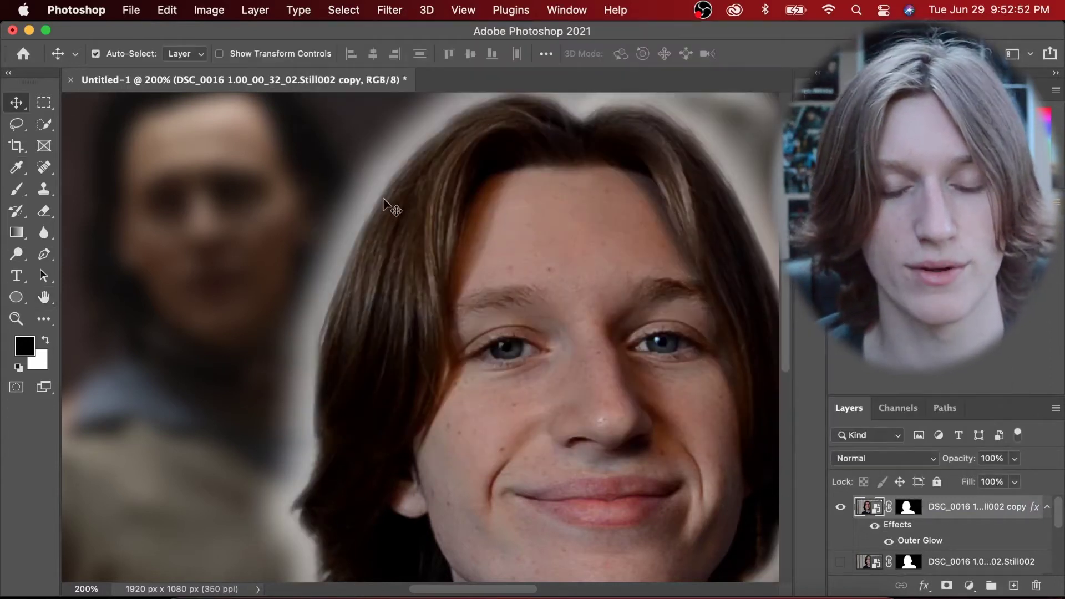
{"action": "key", "text": "super+0"}
{"action": "key", "text": "super+1"}
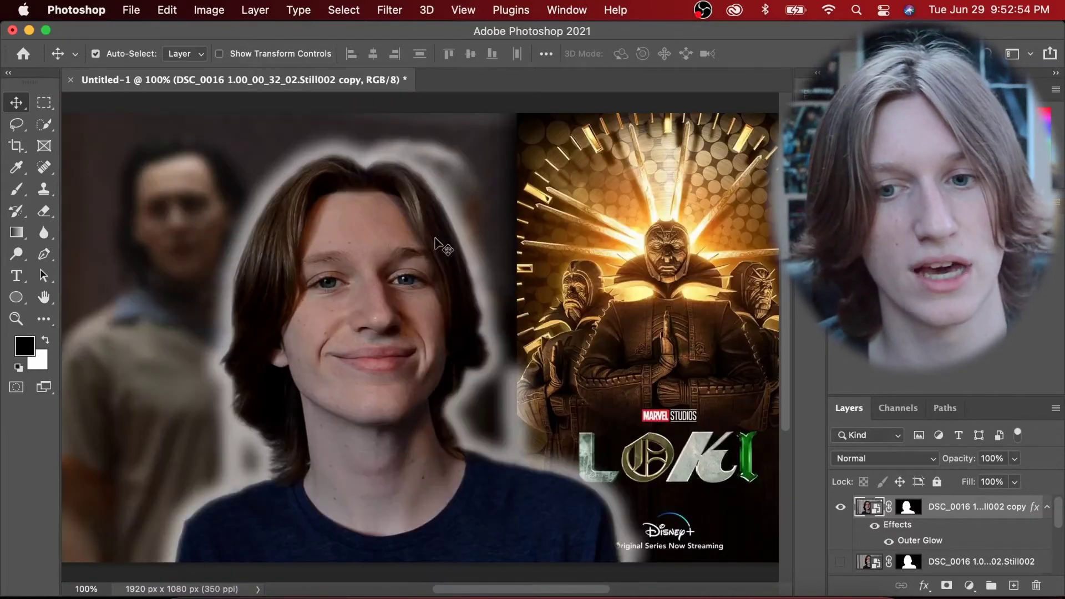
Delete the glowing portrait copy and show the original masked portrait layer again
{"action": "key", "text": "BackSpace"}
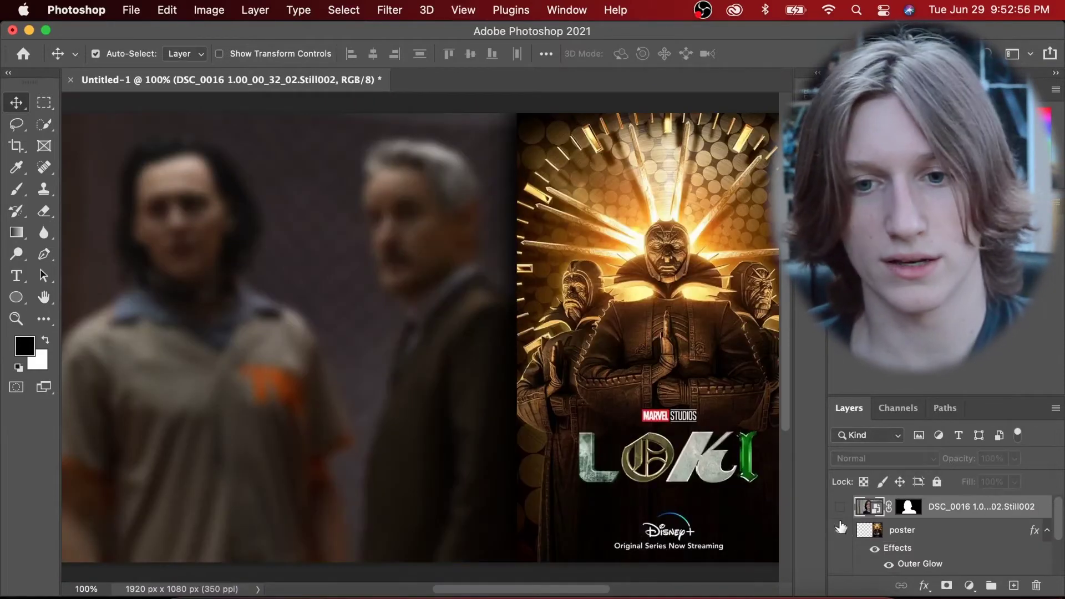
{"action": "left_click", "coordinate": [842, 507]}
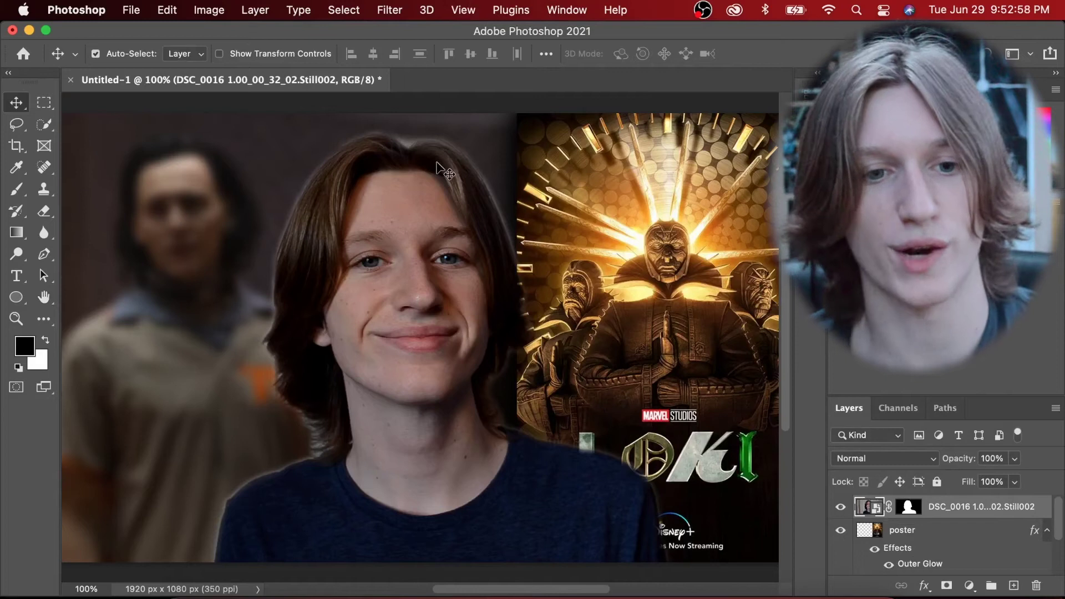
Move the masked portrait left, clear of the poster, and enlarge it slightly with Free Transform
{"action": "key", "text": "super+equal"}
{"action": "key", "text": "super+1"}
{"action": "key", "text": "super+0"}
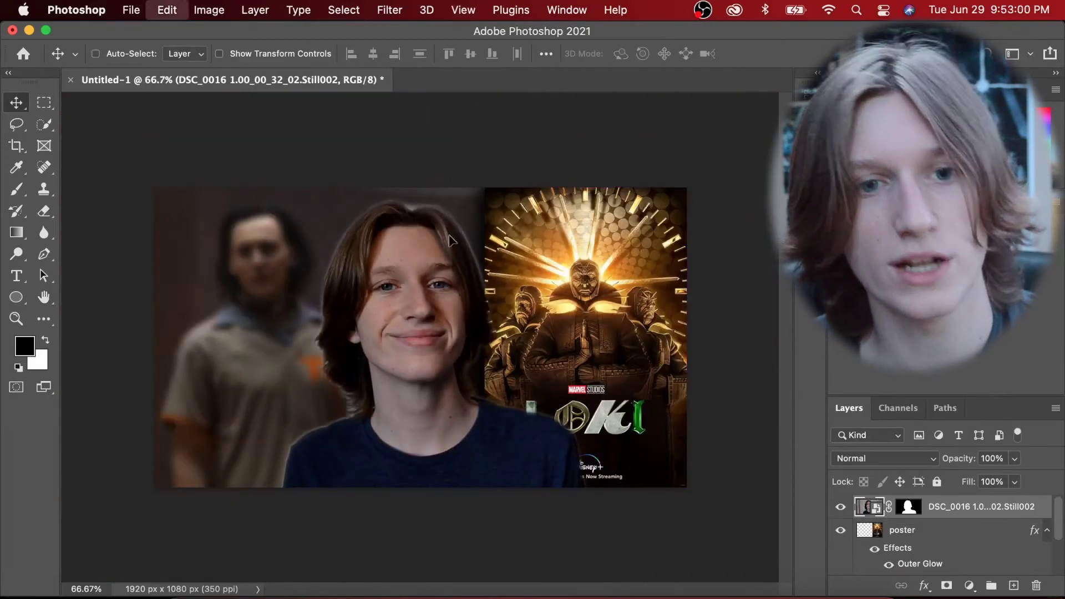
{"action": "key", "text": "super+t"}
{"action": "left_click_drag", "start_coordinate": [459, 270], "coordinate": [340, 272]}
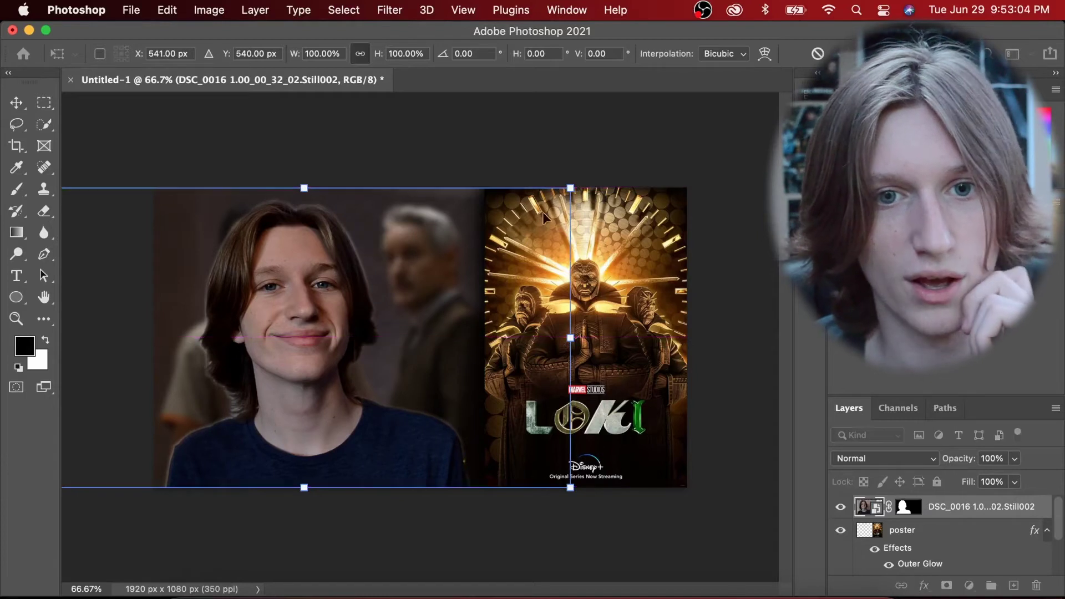
{"action": "left_click_drag", "start_coordinate": [595, 188], "coordinate": [602, 187]}
{"action": "key", "text": "Return"}
{"action": "key", "text": "super+equal"}
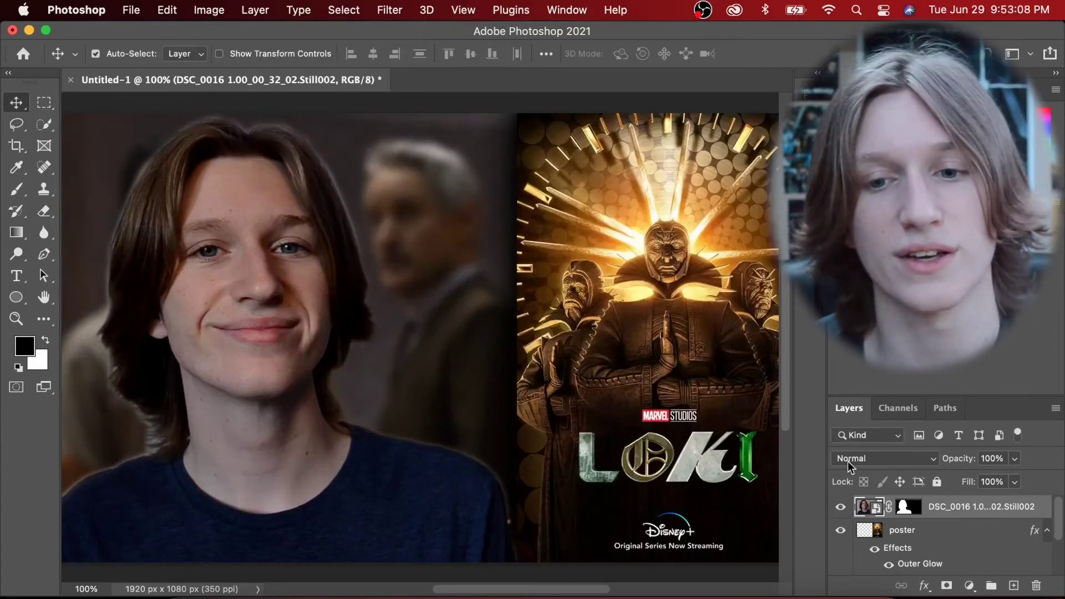
Rename the portrait layer as me and move it below the poster layer
{"action": "left_click", "coordinate": [1048, 531]}
{"action": "type", "text": "me"}
{"action": "key", "text": "Return"}
{"action": "left_click_drag", "start_coordinate": [968, 536], "coordinate": [965, 506]}
Nudge the portrait slightly further left with Free Transform
{"action": "scroll", "coordinate": [754, 482], "scroll_direction": "left", "scroll_amount": 5}
{"action": "key", "text": "super+t"}
{"action": "left_click_drag", "start_coordinate": [407, 386], "coordinate": [395, 386]}
{"action": "key", "text": "Return"}
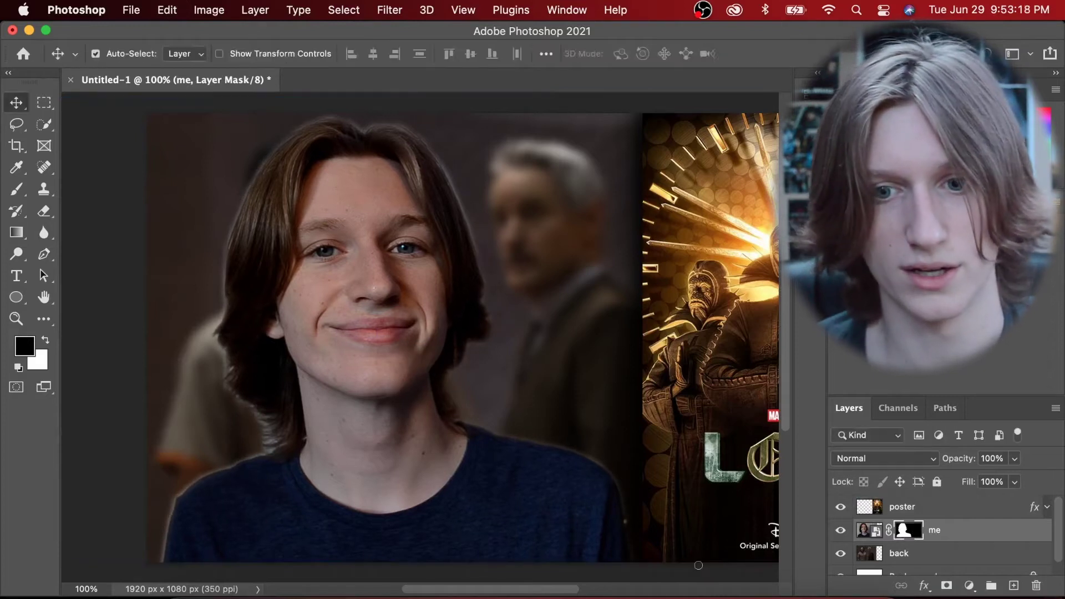
Paint black on the portrait's mask with a soft 25 px brush to hide the doorknob remnant beside the sleeve
{"action": "key", "text": "b"}
{"action": "key", "text": "super+equal"}
{"action": "key", "text": "super+equal"}
{"action": "key", "text": "super+equal"}
{"action": "scroll", "coordinate": [561, 359], "scroll_direction": "down", "scroll_amount": 5}
{"action": "scroll", "coordinate": [561, 360], "scroll_direction": "right", "scroll_amount": 4}
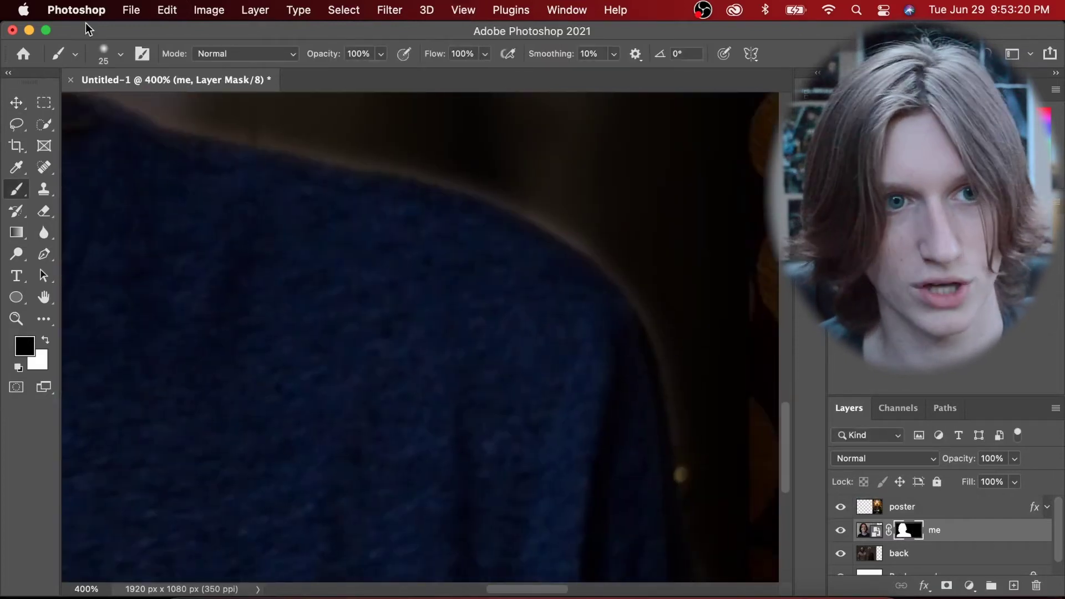
{"action": "left_click", "coordinate": [102, 53]}
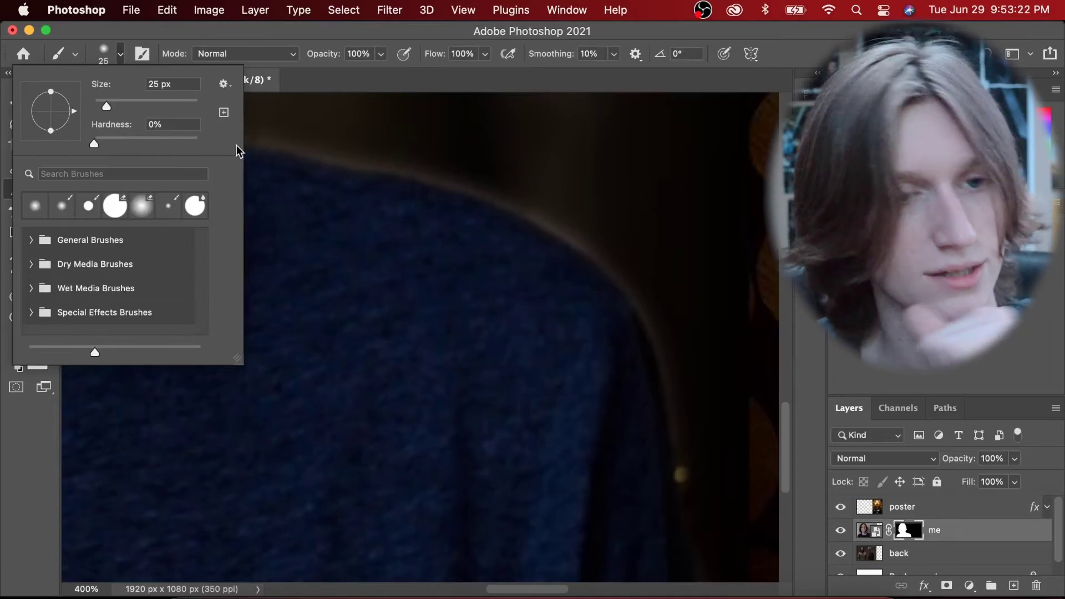
{"action": "left_click", "coordinate": [642, 218]}
{"action": "scroll", "coordinate": [643, 220], "scroll_direction": "down", "scroll_amount": 5}
{"action": "scroll", "coordinate": [642, 220], "scroll_direction": "right", "scroll_amount": 3}
{"action": "scroll", "coordinate": [642, 223], "scroll_direction": "up", "scroll_amount": 3}
{"action": "left_click_drag", "start_coordinate": [617, 295], "coordinate": [607, 280]}
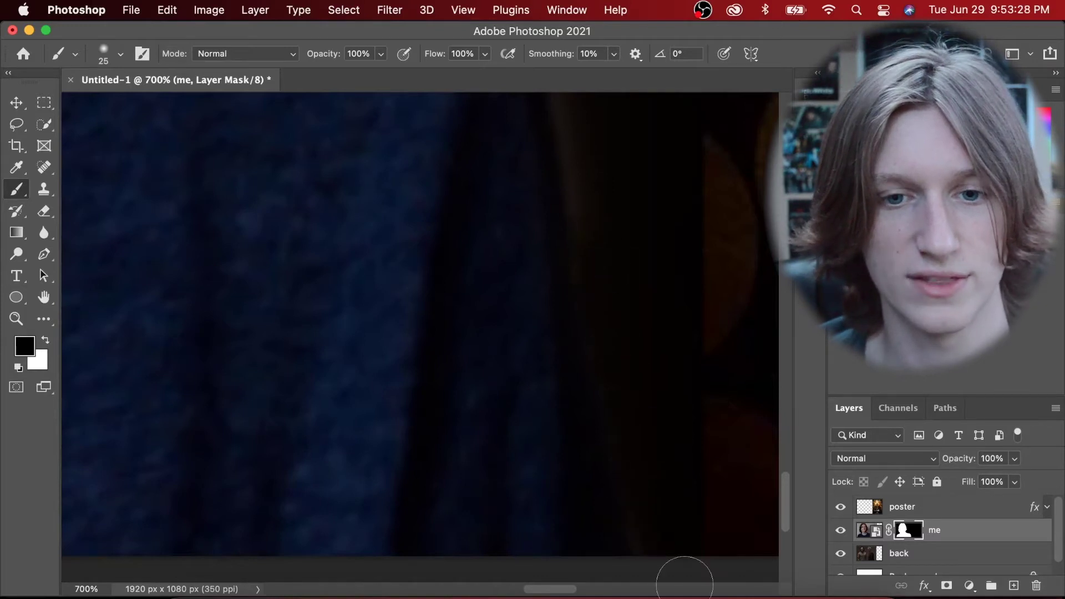
Examine the portrait's masked edge from the sleeve up past the neck and hair to the crown, and in the whole composition
{"action": "scroll", "coordinate": [643, 400], "scroll_direction": "up", "scroll_amount": 3}
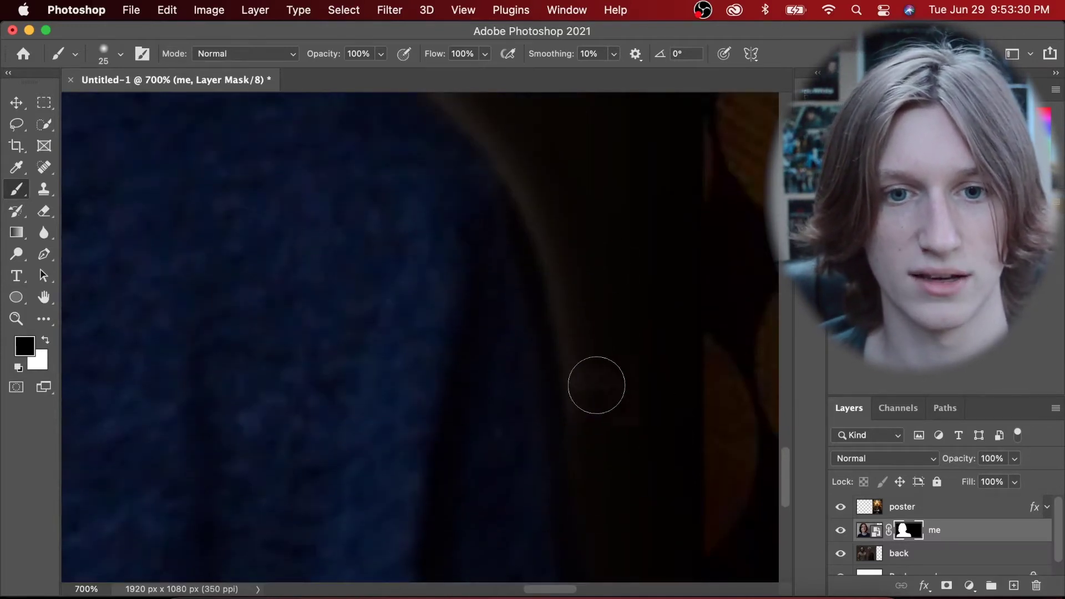
{"action": "scroll", "coordinate": [692, 400], "scroll_direction": "up", "scroll_amount": 15}
{"action": "scroll", "coordinate": [692, 399], "scroll_direction": "left", "scroll_amount": 10}
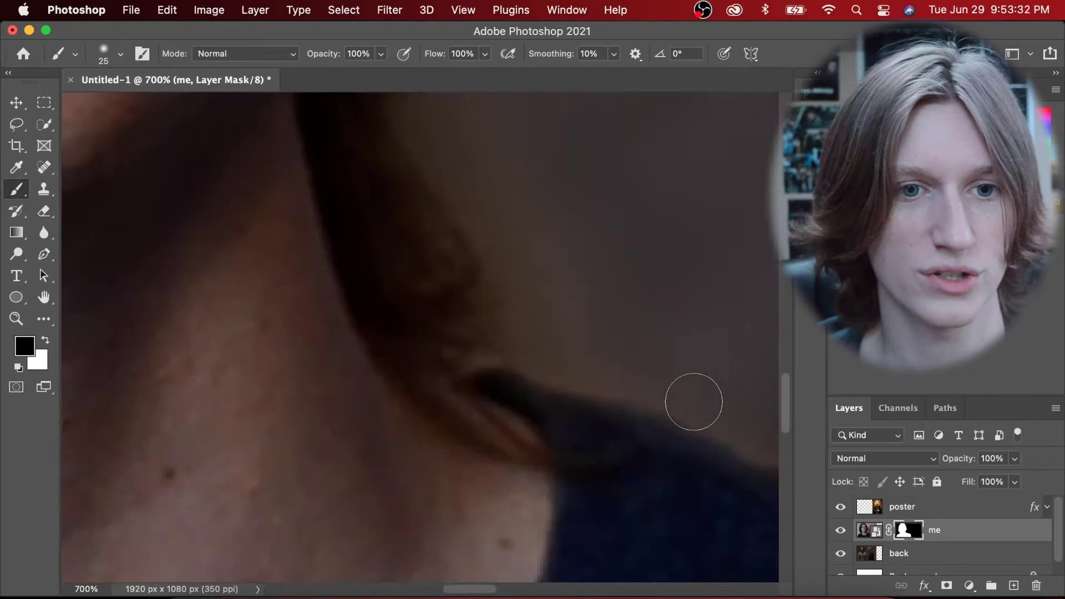
{"action": "scroll", "coordinate": [693, 402], "scroll_direction": "up", "scroll_amount": 15}
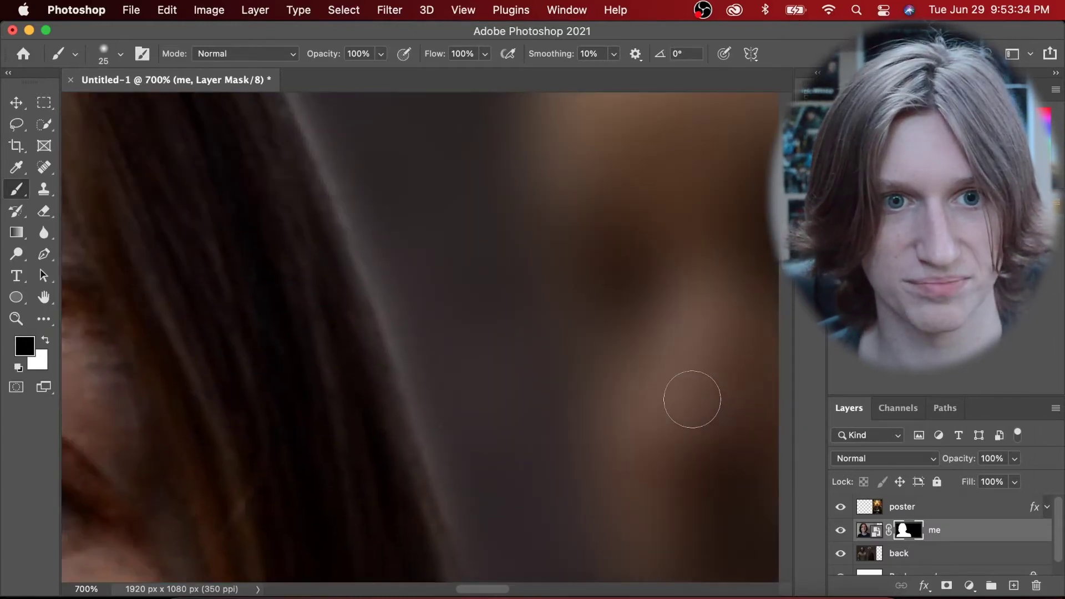
{"action": "scroll", "coordinate": [692, 399], "scroll_direction": "up", "scroll_amount": 10}
{"action": "key", "text": "super+minus"}
{"action": "scroll", "coordinate": [692, 400], "scroll_direction": "left", "scroll_amount": 3}
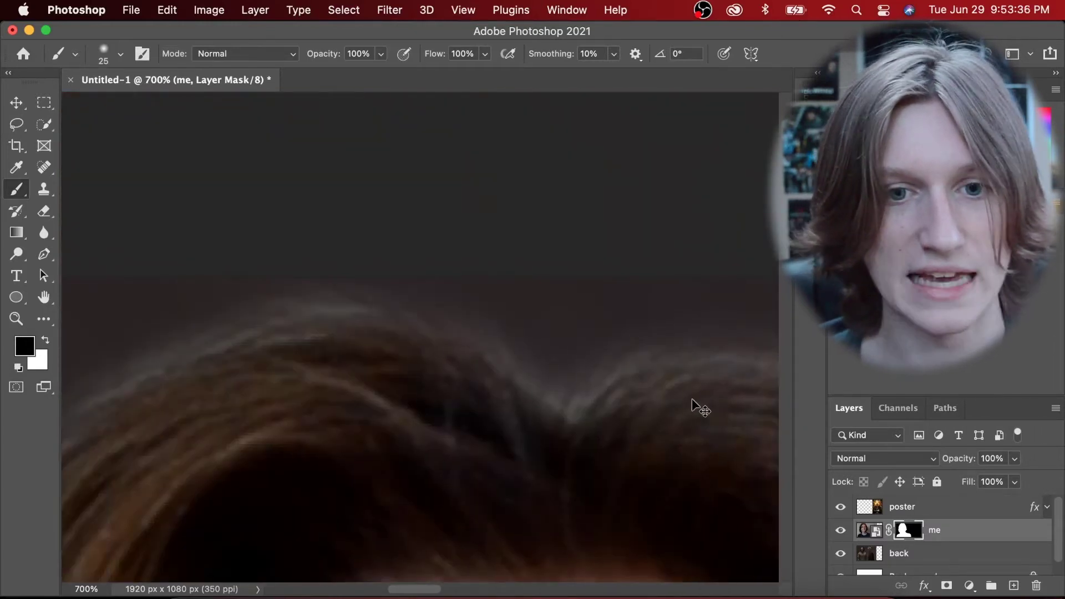
{"action": "scroll", "coordinate": [691, 398], "scroll_direction": "up", "scroll_amount": 8}
{"action": "key", "text": "super+minus"}
{"action": "key", "text": "super+minus"}
{"action": "key", "text": "super+minus"}
{"action": "key", "text": "super+minus"}
{"action": "key", "text": "super+minus"}
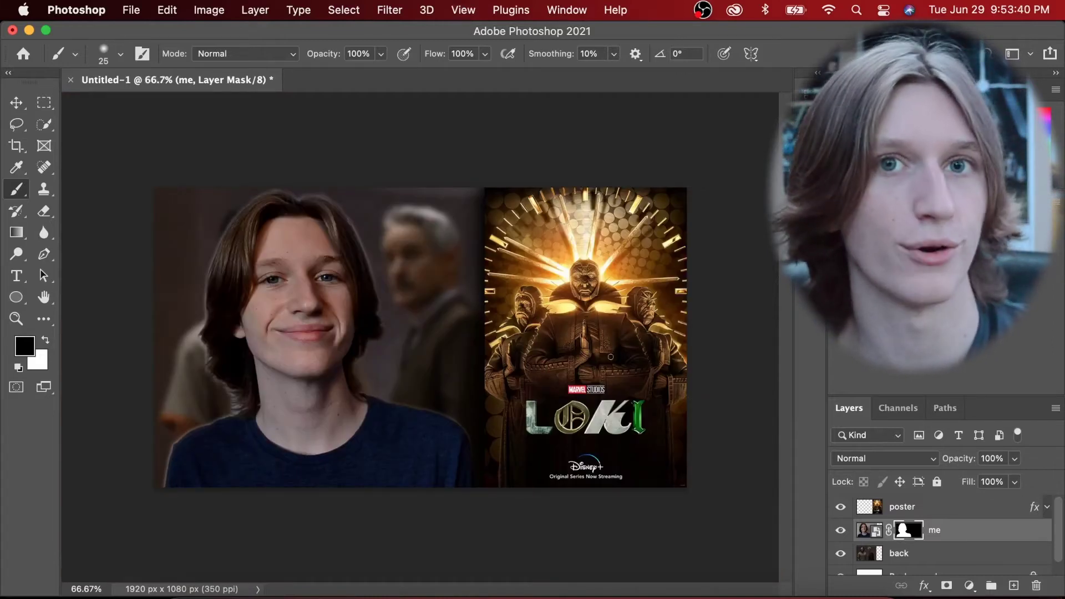
Paint black on the portrait's mask with the 25 px brush to remove the fringe along the right hair edge beside the eye
{"action": "key", "text": "super+plus"}
{"action": "key", "text": "super+plus"}
{"action": "key", "text": "super+plus"}
{"action": "key", "text": "super+plus"}
{"action": "key", "text": "super+plus"}
{"action": "key", "text": "super+plus"}
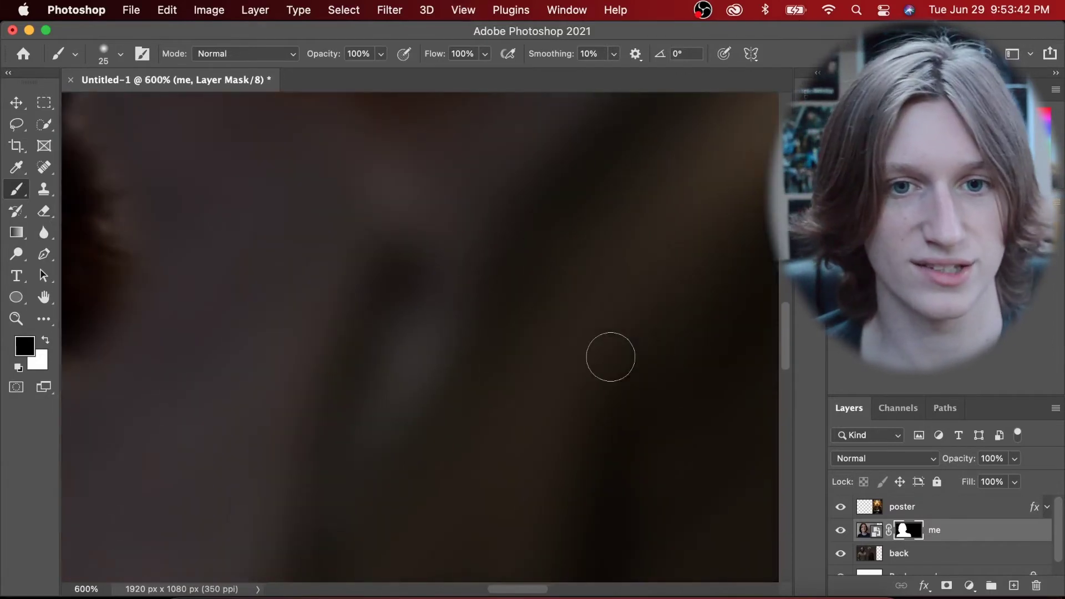
{"action": "scroll", "coordinate": [610, 357], "scroll_direction": "left", "scroll_amount": 3}
{"action": "scroll", "coordinate": [610, 357], "scroll_direction": "up", "scroll_amount": 3}
{"action": "key", "text": "super+plus"}
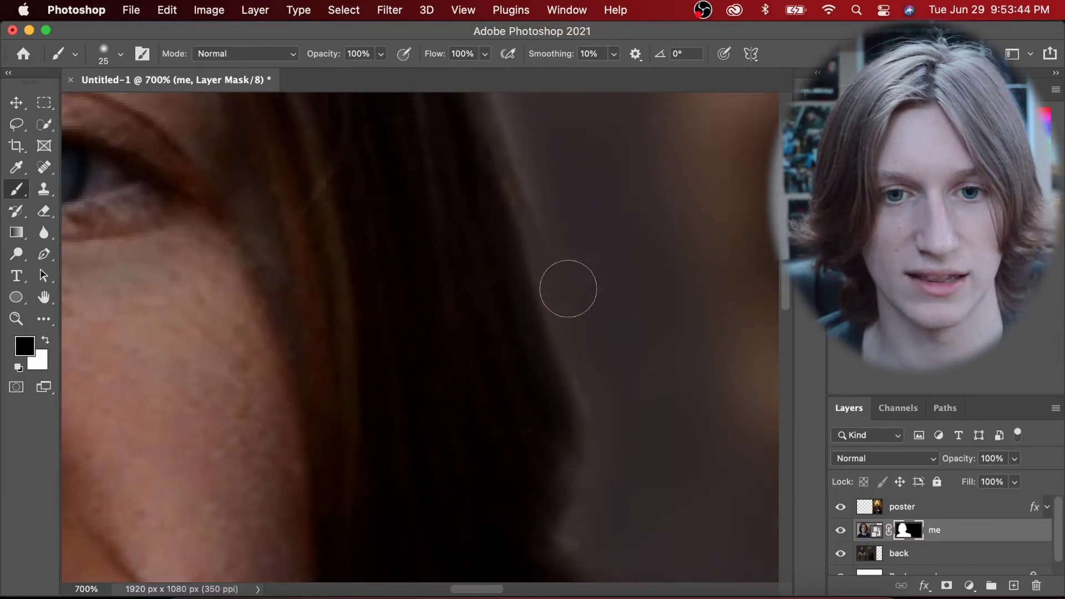
{"action": "left_click_drag", "start_coordinate": [568, 289], "coordinate": [621, 516]}
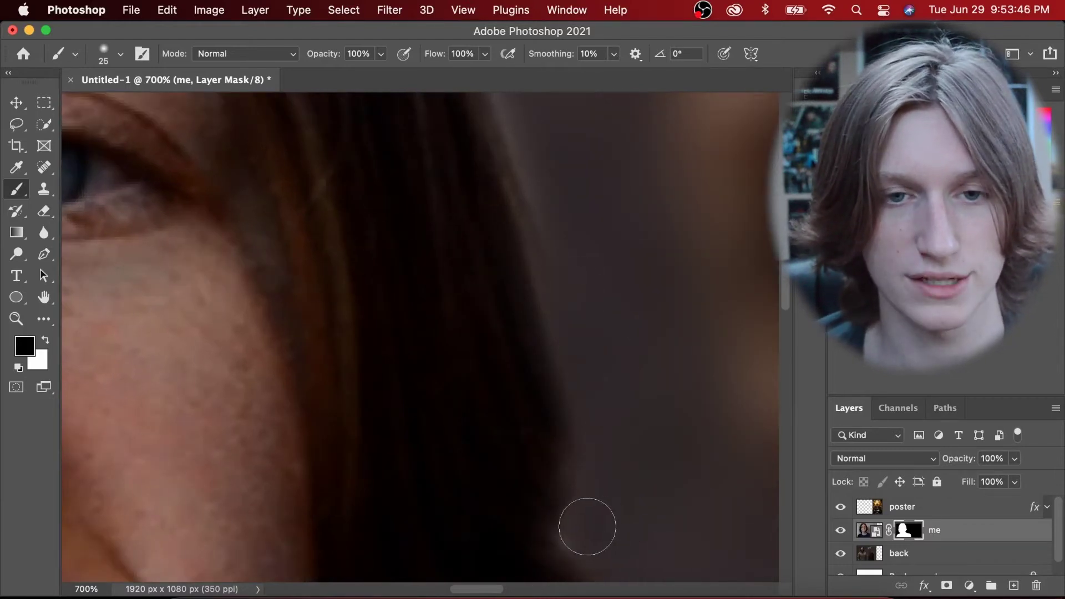
{"action": "scroll", "coordinate": [587, 526], "scroll_direction": "up", "scroll_amount": 5}
{"action": "left_click_drag", "start_coordinate": [549, 504], "coordinate": [449, 143]}
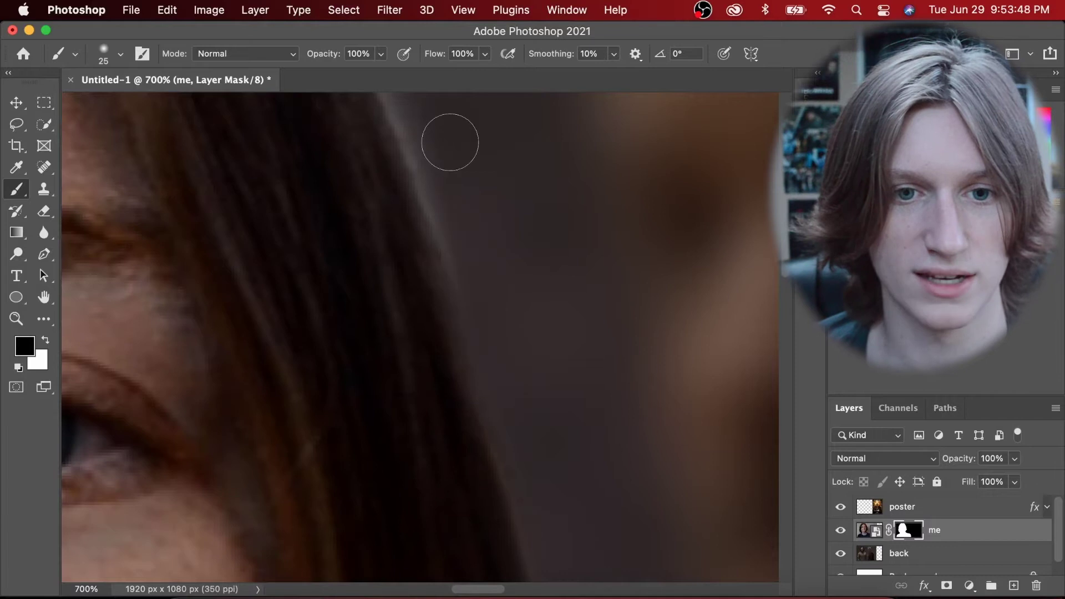
Mask out the light halo along the upper right curve of the hair with the black 25 px brush
{"action": "scroll", "coordinate": [558, 386], "scroll_direction": "up", "scroll_amount": 1}
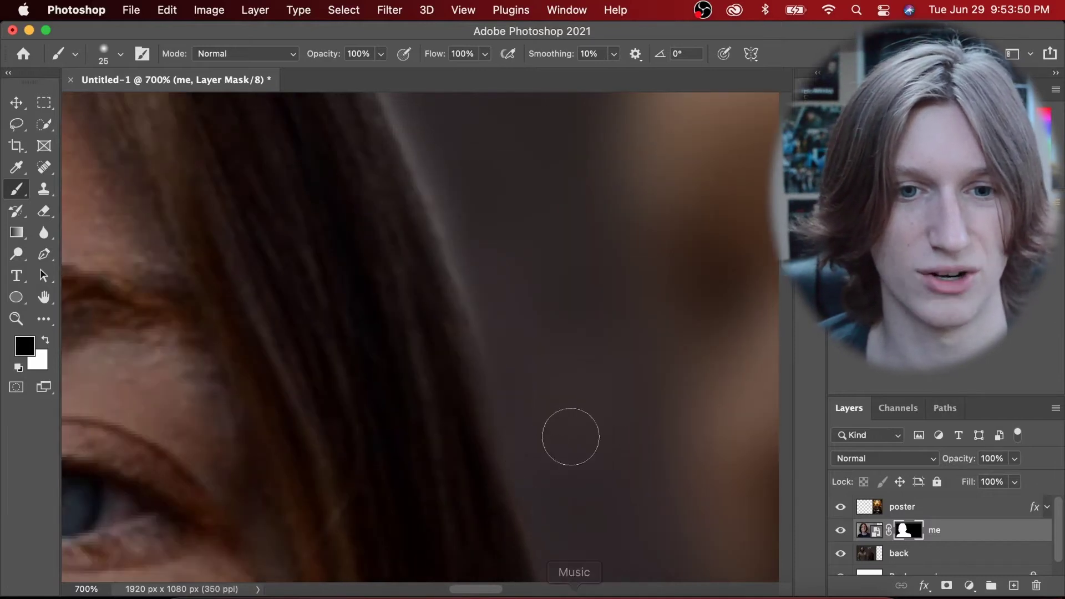
{"action": "scroll", "coordinate": [570, 436], "scroll_direction": "down", "scroll_amount": 10}
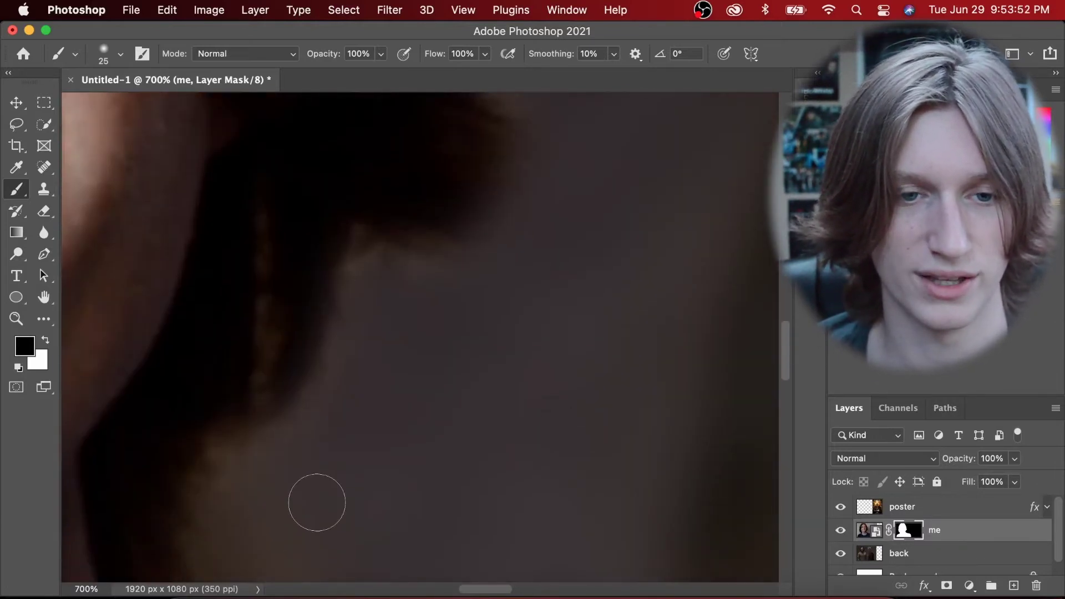
{"action": "scroll", "coordinate": [317, 503], "scroll_direction": "up", "scroll_amount": 6}
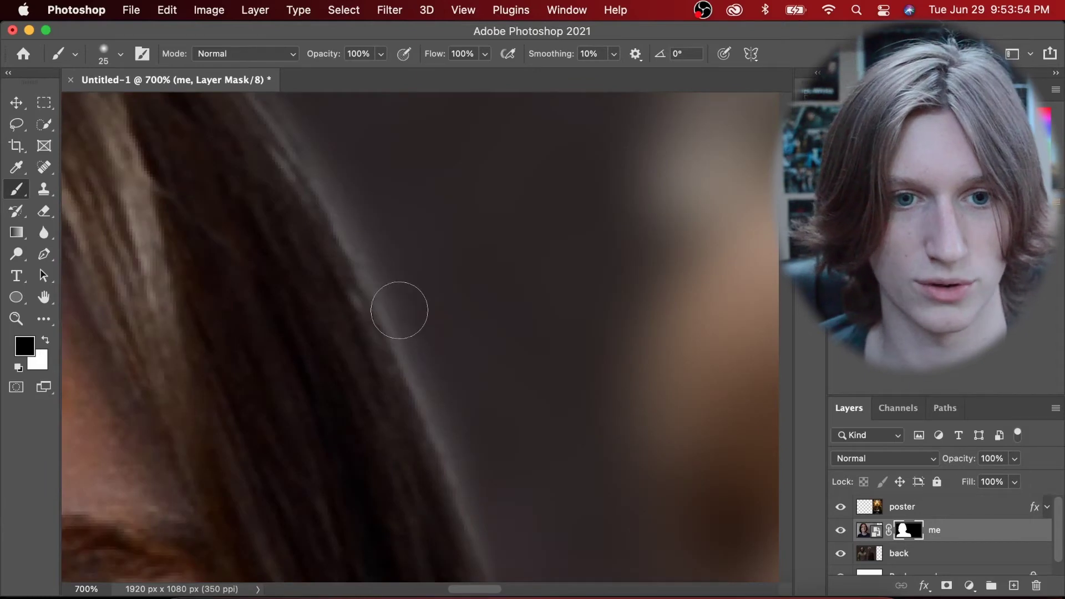
{"action": "scroll", "coordinate": [477, 455], "scroll_direction": "down", "scroll_amount": 2}
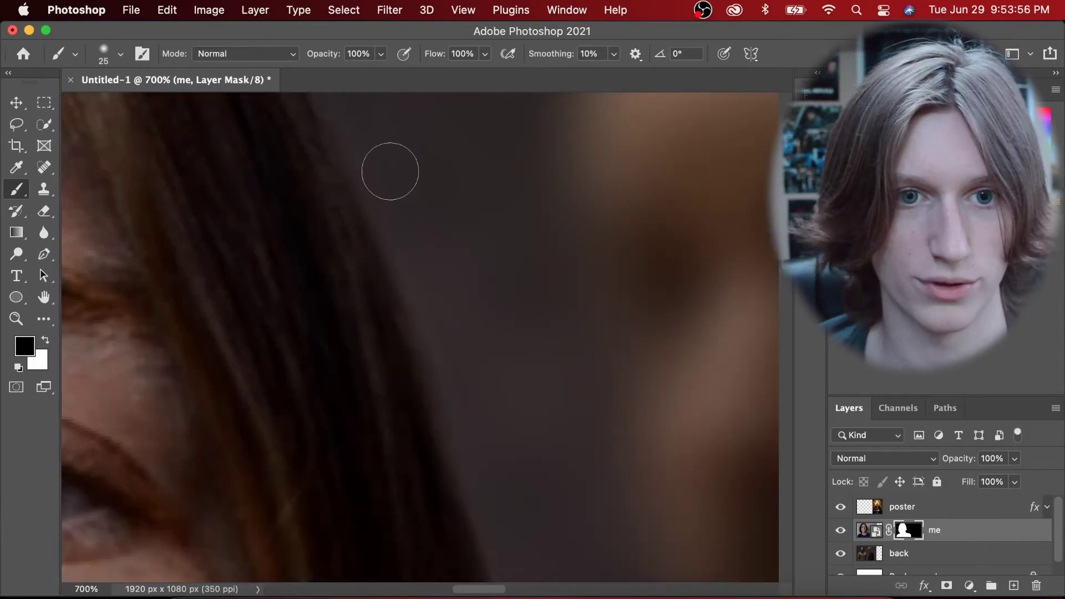
{"action": "scroll", "coordinate": [503, 505], "scroll_direction": "up", "scroll_amount": 3}
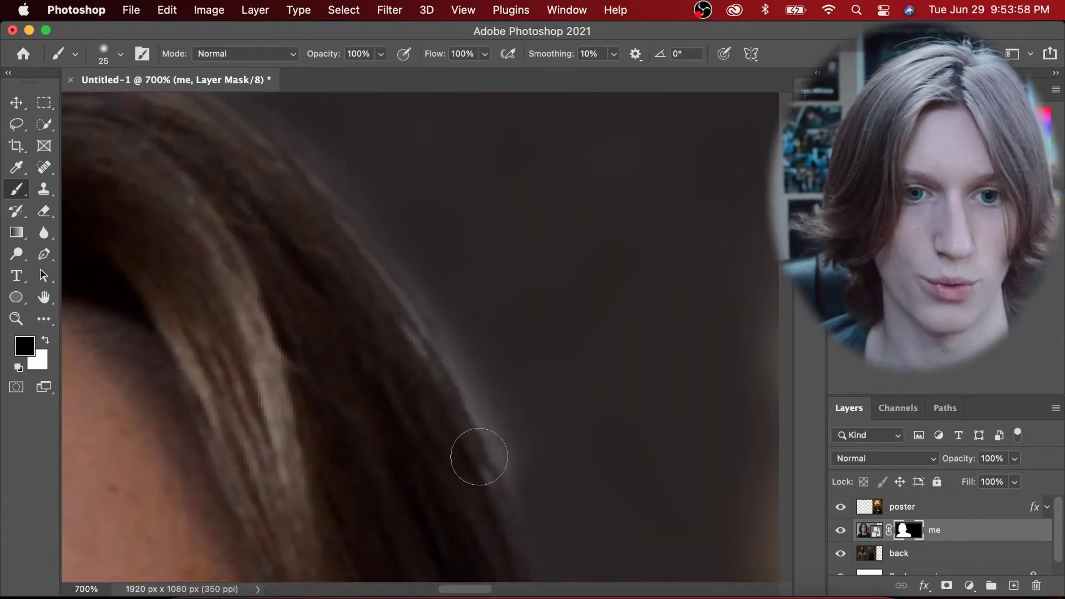
{"action": "mouse_move", "coordinate": [433, 268]}
{"action": "left_mouse_down"}
{"action": "mouse_move", "coordinate": [515, 432]}
{"action": "mouse_move", "coordinate": [542, 514]}
{"action": "mouse_move", "coordinate": [407, 285]}
{"action": "left_mouse_up"}
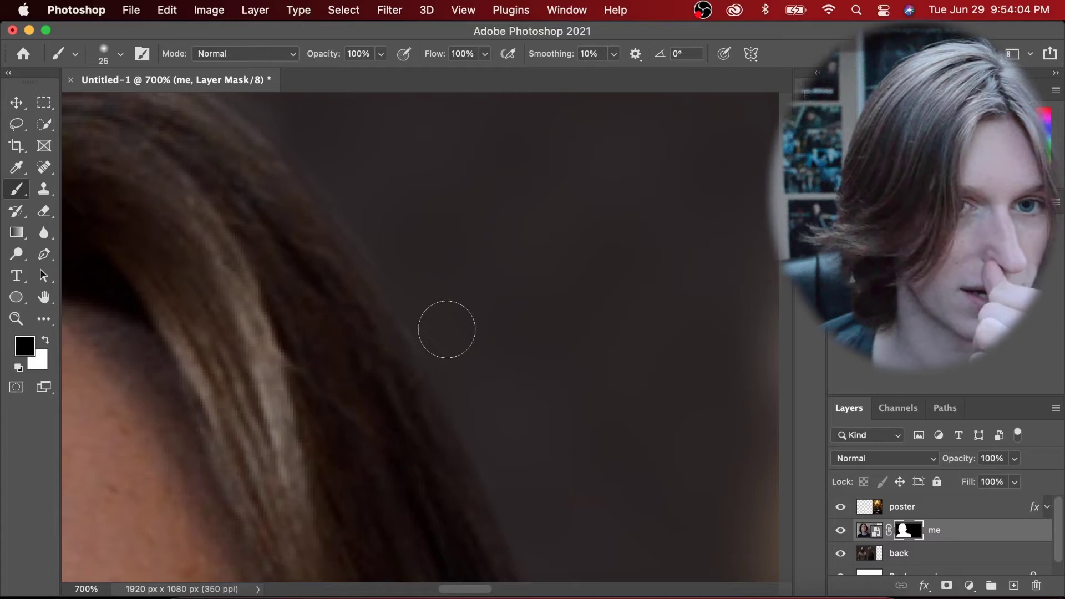
Examine the hair edge across the top of the head and compare it in the whole composition
{"action": "scroll", "coordinate": [484, 247], "scroll_direction": "up", "scroll_amount": 5}
{"action": "scroll", "coordinate": [484, 247], "scroll_direction": "left", "scroll_amount": 5}
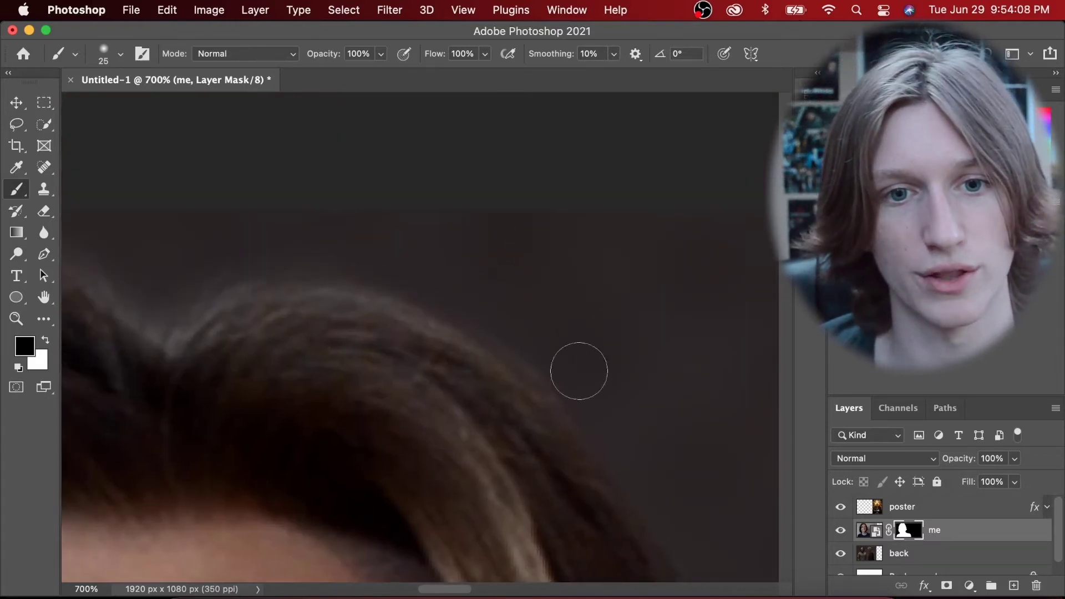
{"action": "key", "text": "super+minus"}
{"action": "key", "text": "super+minus"}
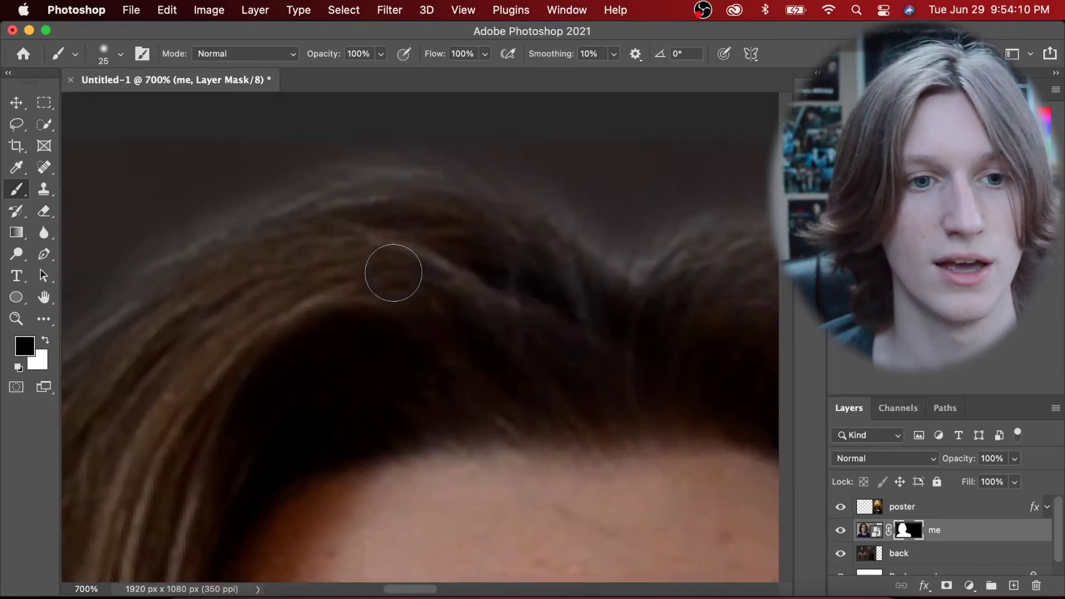
{"action": "key", "text": "super+minus"}
{"action": "key", "text": "super+minus"}
{"action": "key", "text": "super+minus"}
{"action": "key", "text": "super+minus"}
{"action": "key", "text": "super+minus"}
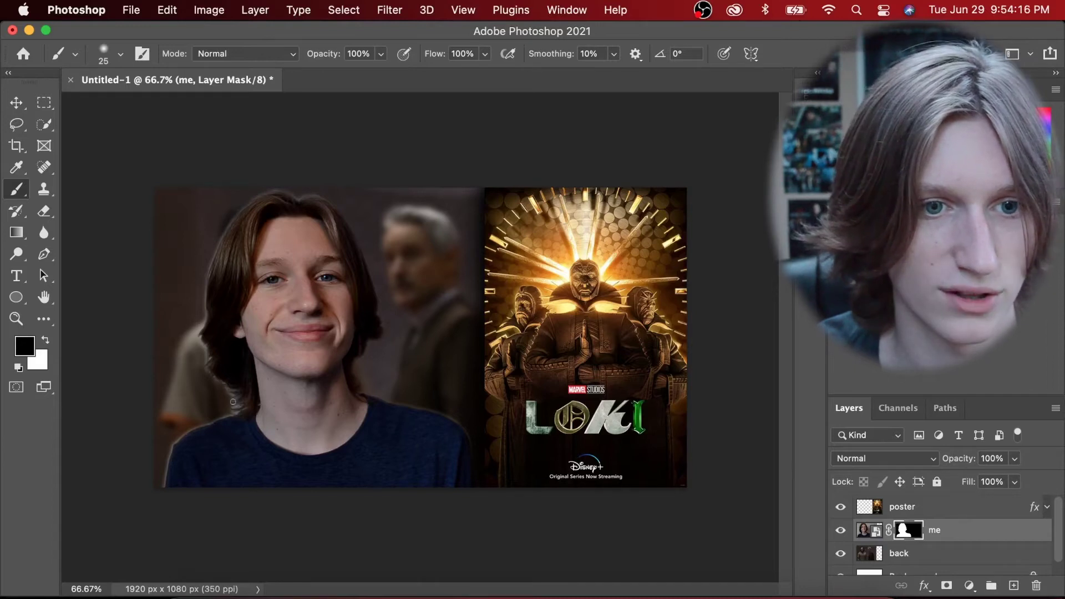
Paint black on the mask with a 20 px brush to remove the bright fringe along the outer edge of the left shoulder
{"action": "key", "text": "super+plus"}
{"action": "key", "text": "super+plus"}
{"action": "key", "text": "super+plus"}
{"action": "key", "text": "super+plus"}
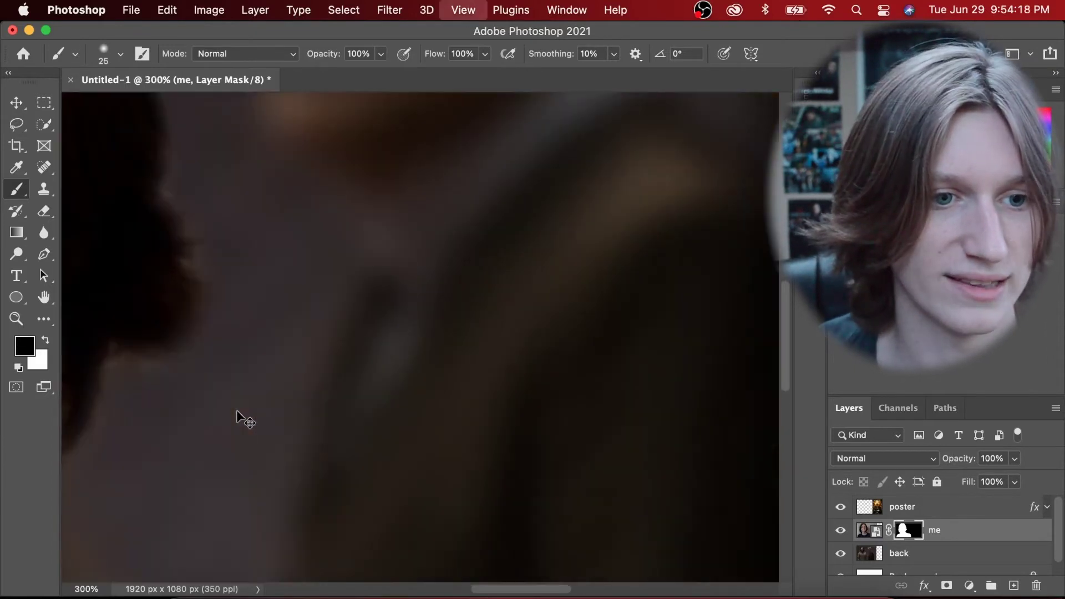
{"action": "key", "text": "super+plus"}
{"action": "key", "text": "super+plus"}
{"action": "key", "text": "super+plus"}
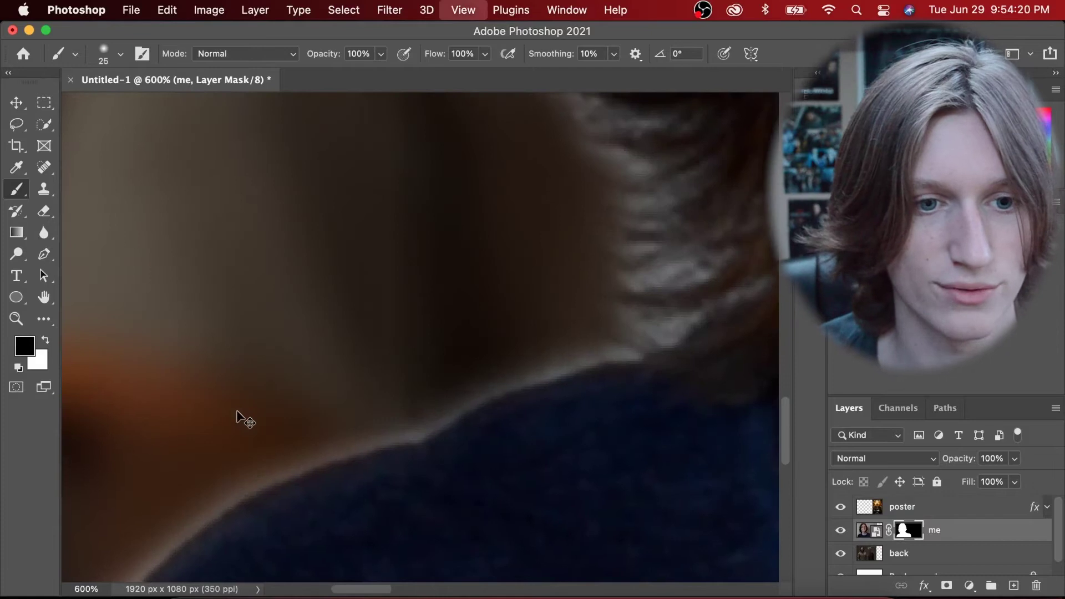
{"action": "scroll", "coordinate": [237, 412], "scroll_direction": "down", "scroll_amount": 5}
{"action": "scroll", "coordinate": [237, 411], "scroll_direction": "left", "scroll_amount": 3}
{"action": "key", "text": "bracketleft"}
{"action": "left_click_drag", "start_coordinate": [426, 240], "coordinate": [320, 497]}
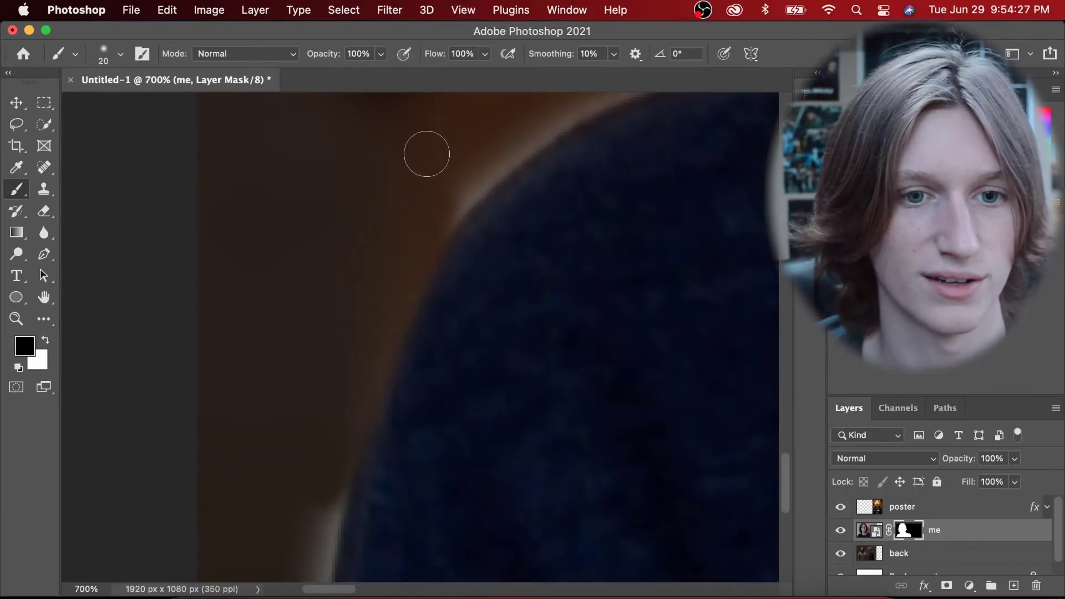
Mask out the remaining light fringe down the left sleeve to the canvas's lower edge, enlarging the black brush to 30 px
{"action": "scroll", "coordinate": [427, 154], "scroll_direction": "down", "scroll_amount": 2}
{"action": "scroll", "coordinate": [426, 153], "scroll_direction": "left", "scroll_amount": 2}
{"action": "left_click_drag", "start_coordinate": [381, 321], "coordinate": [324, 569]}
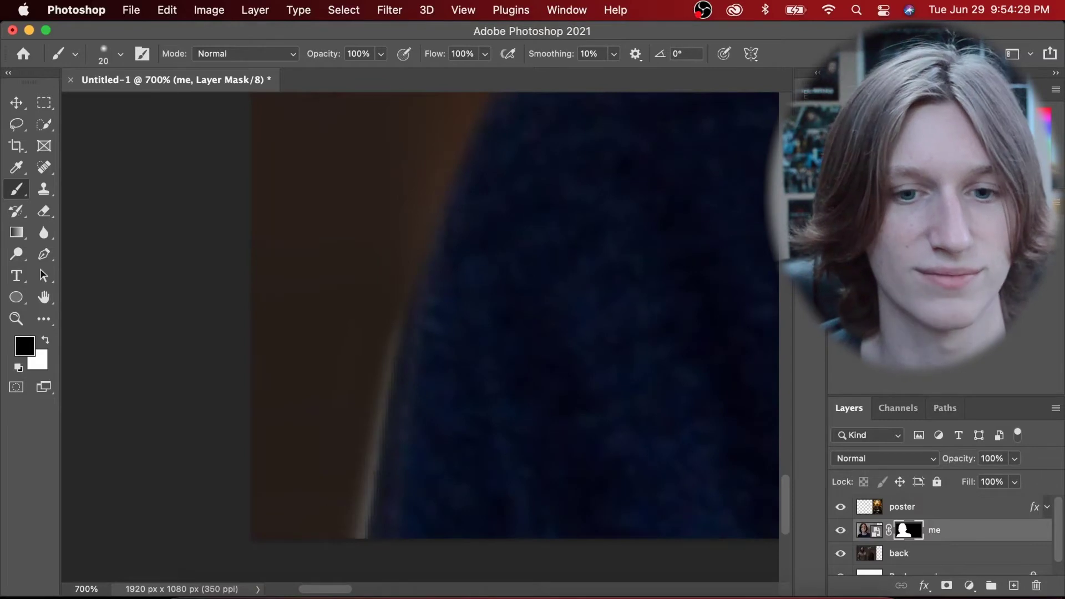
{"action": "mouse_move", "coordinate": [370, 261]}
{"action": "left_mouse_down"}
{"action": "mouse_move", "coordinate": [337, 586]}
{"action": "mouse_move", "coordinate": [334, 524]}
{"action": "mouse_move", "coordinate": [386, 280]}
{"action": "left_mouse_up"}
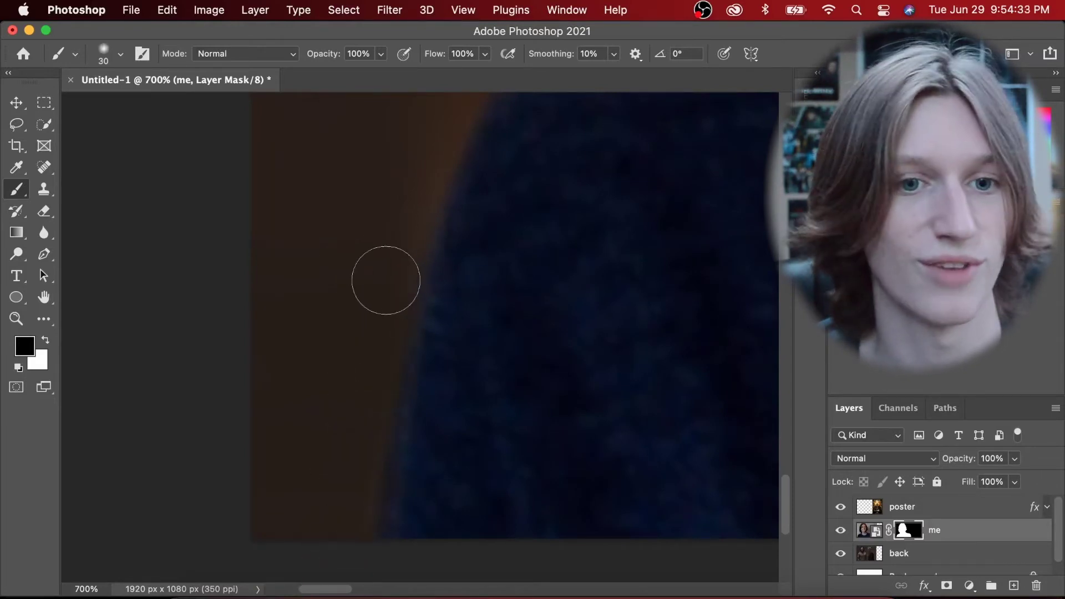
Paint black with the 30 px brush along the rounded curve of the left shoulder to mask out its light edge
{"action": "scroll", "coordinate": [344, 544], "scroll_direction": "up", "scroll_amount": 5}
{"action": "left_click_drag", "start_coordinate": [379, 415], "coordinate": [555, 98]}
{"action": "scroll", "coordinate": [556, 99], "scroll_direction": "up", "scroll_amount": 3}
{"action": "scroll", "coordinate": [556, 98], "scroll_direction": "right", "scroll_amount": 4}
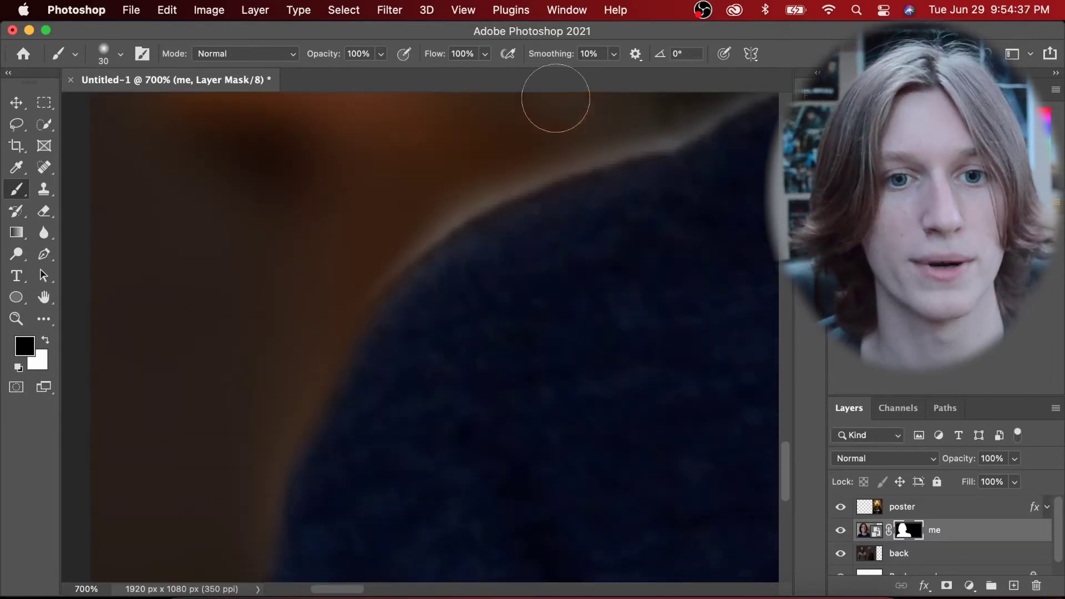
{"action": "mouse_move", "coordinate": [399, 227]}
{"action": "left_mouse_down"}
{"action": "mouse_move", "coordinate": [519, 143]}
{"action": "mouse_move", "coordinate": [372, 271]}
{"action": "mouse_move", "coordinate": [301, 354]}
{"action": "left_mouse_up"}
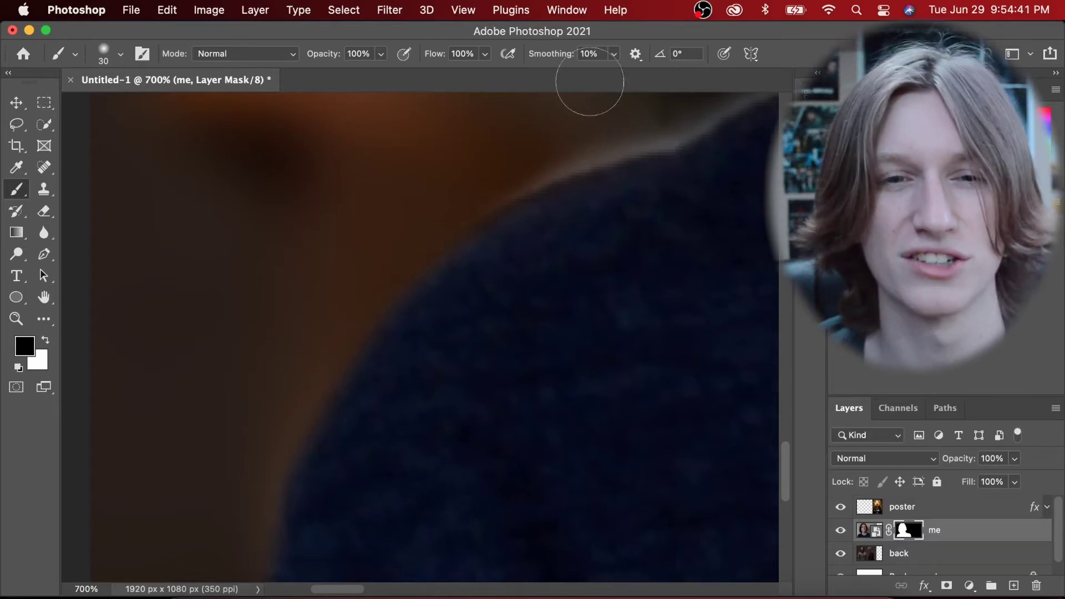
Reduce the brush size to 20 px and check the left shoulder's edge in the whole composition
{"action": "scroll", "coordinate": [305, 302], "scroll_direction": "up", "scroll_amount": 3}
{"action": "scroll", "coordinate": [305, 302], "scroll_direction": "right", "scroll_amount": 2}
{"action": "key", "text": "bracketleft"}
{"action": "key", "text": "bracketleft"}
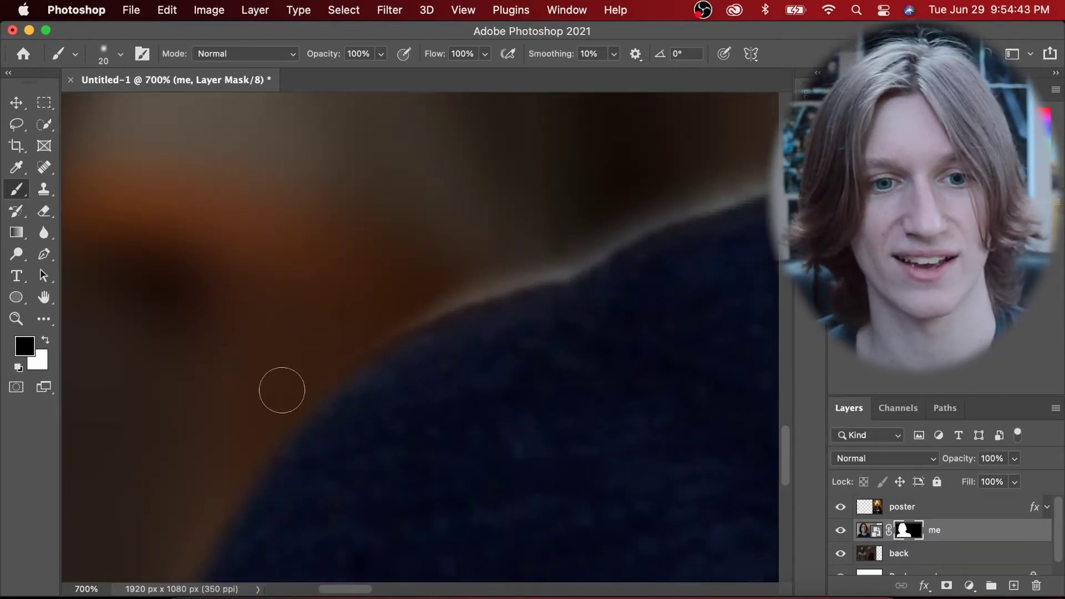
{"action": "key", "text": "super+minus"}
{"action": "key", "text": "super+minus"}
{"action": "key", "text": "super+minus"}
{"action": "key", "text": "super+minus"}
{"action": "key", "text": "super+minus"}
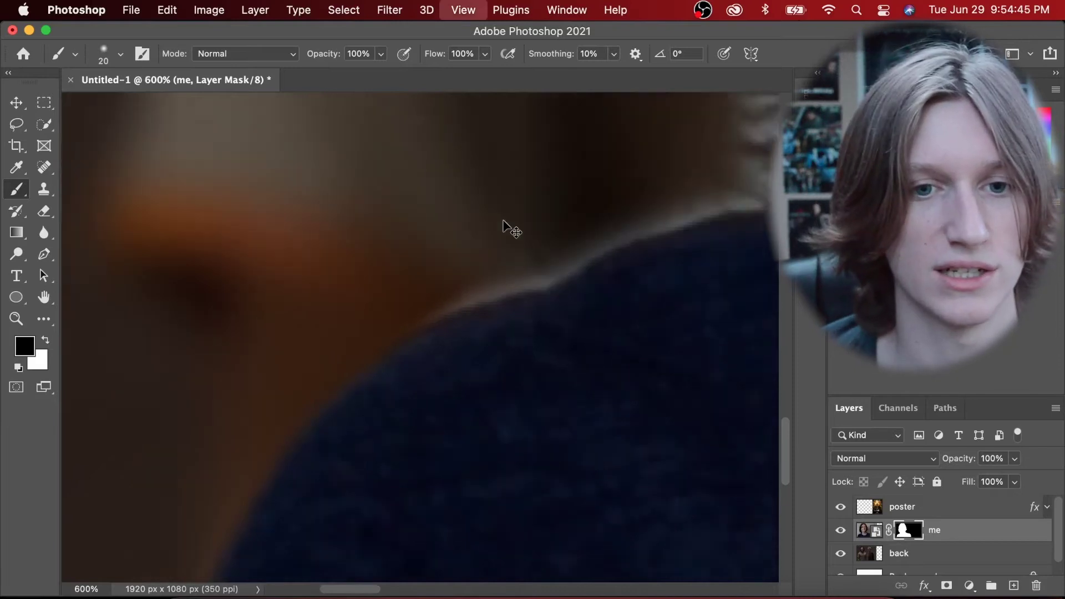
{"action": "key", "text": "super+minus"}
{"action": "key", "text": "super+minus"}
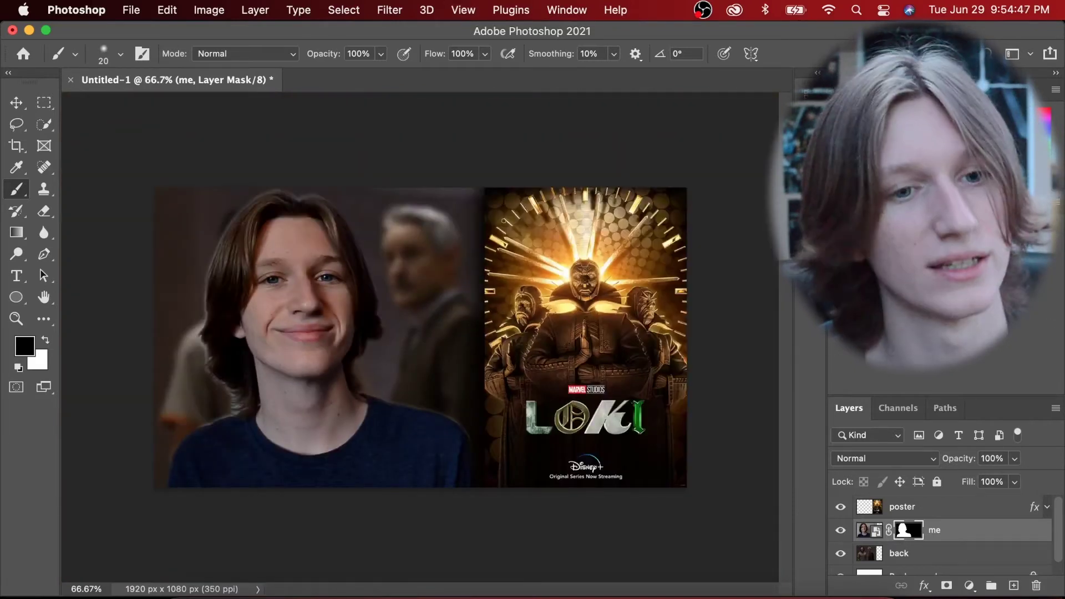
Paint black with the 20 px brush along the top of the left shoulder up to the hair to mask out the halo
{"action": "key", "text": "super+plus"}
{"action": "key", "text": "super+plus"}
{"action": "key", "text": "super+plus"}
{"action": "key", "text": "super+plus"}
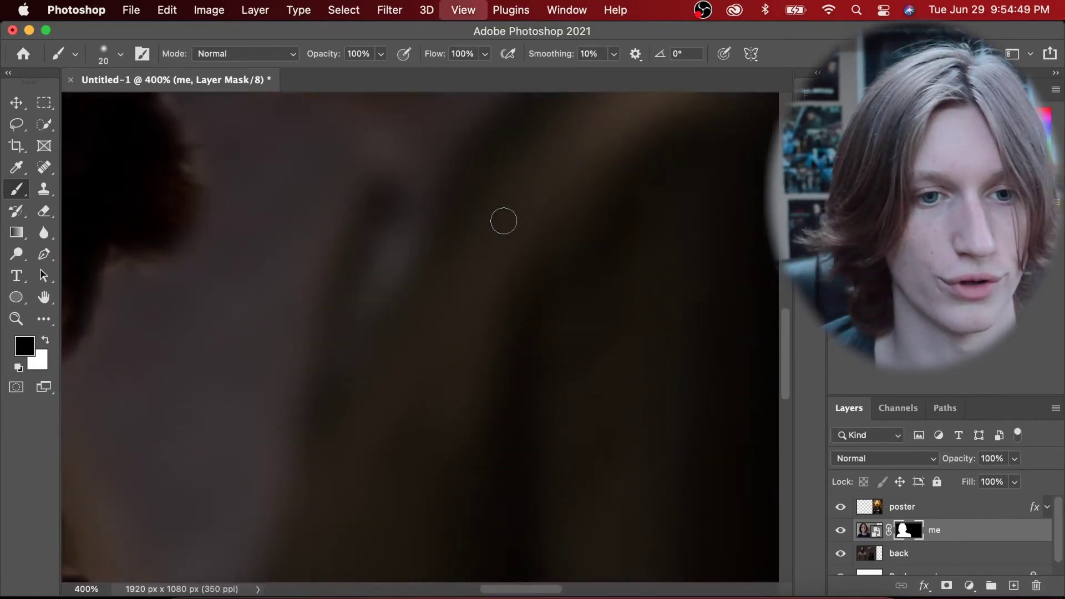
{"action": "scroll", "coordinate": [504, 221], "scroll_direction": "left", "scroll_amount": 10}
{"action": "scroll", "coordinate": [503, 221], "scroll_direction": "down", "scroll_amount": 5}
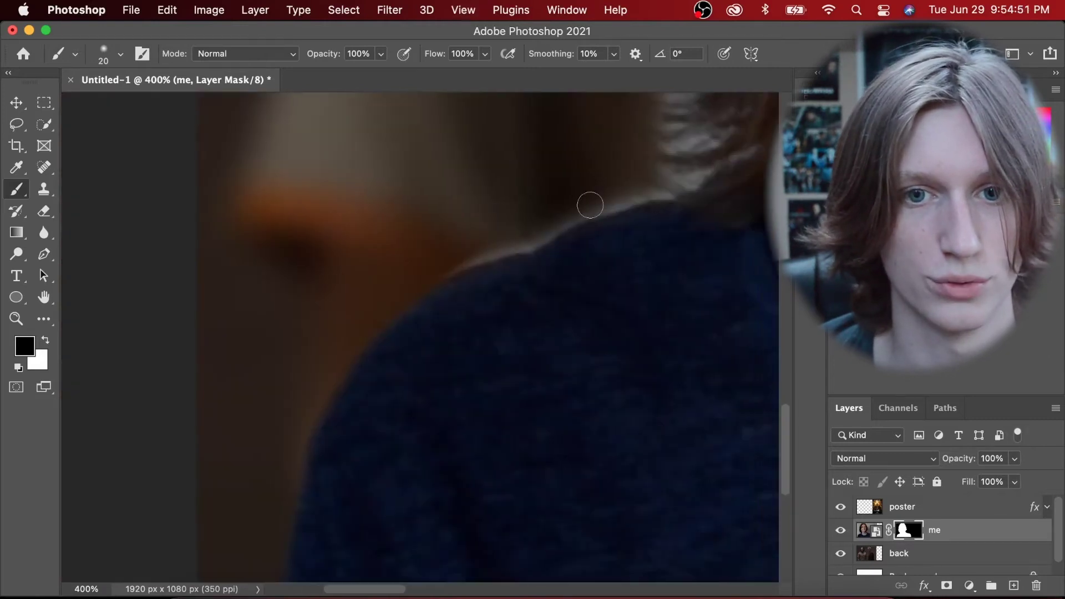
{"action": "key", "text": "super+plus"}
{"action": "key", "text": "super+plus"}
{"action": "key", "text": "super+plus"}
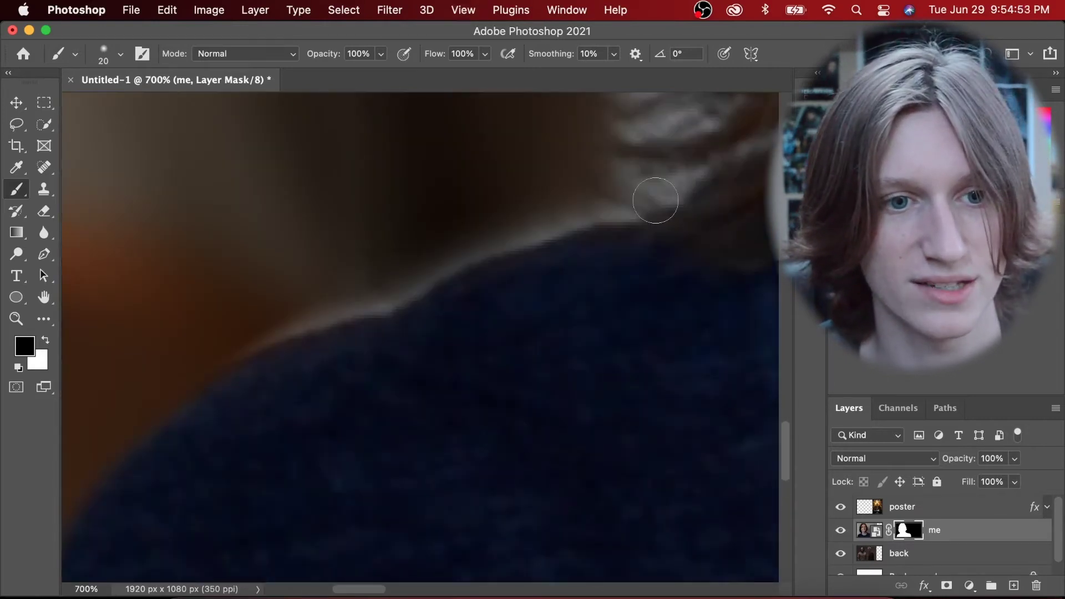
{"action": "mouse_move", "coordinate": [367, 301]}
{"action": "left_mouse_down"}
{"action": "mouse_move", "coordinate": [395, 293]}
{"action": "mouse_move", "coordinate": [339, 302]}
{"action": "mouse_move", "coordinate": [235, 347]}
{"action": "mouse_move", "coordinate": [633, 214]}
{"action": "left_mouse_up"}
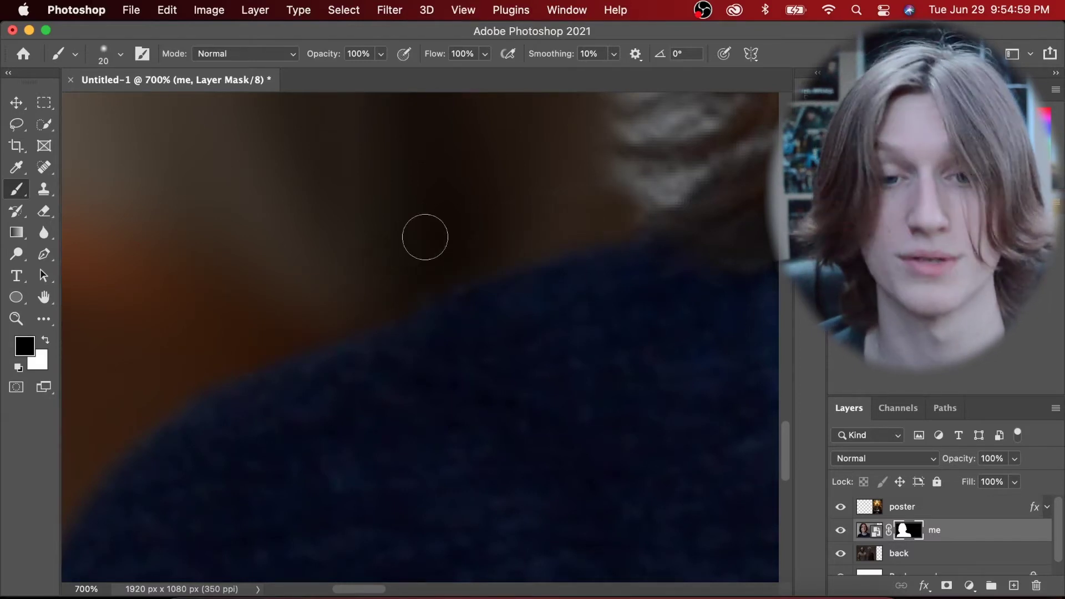
Enlarge the black brush to 25 px and mask out the light fringe on the hair tips just above the left shoulder
{"action": "scroll", "coordinate": [452, 233], "scroll_direction": "up", "scroll_amount": 2}
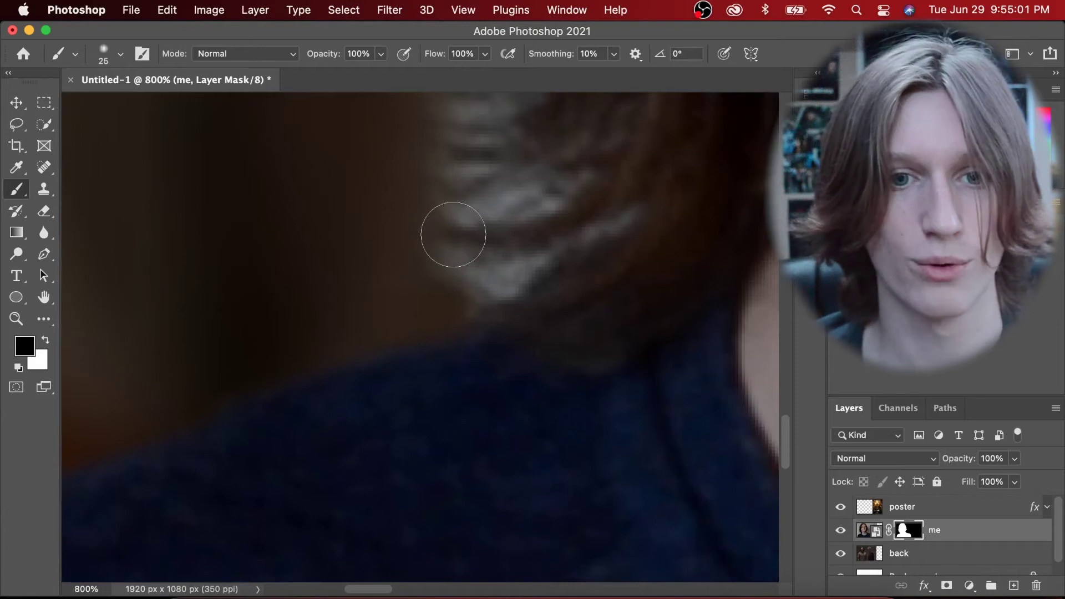
{"action": "scroll", "coordinate": [453, 235], "scroll_direction": "up", "scroll_amount": 3}
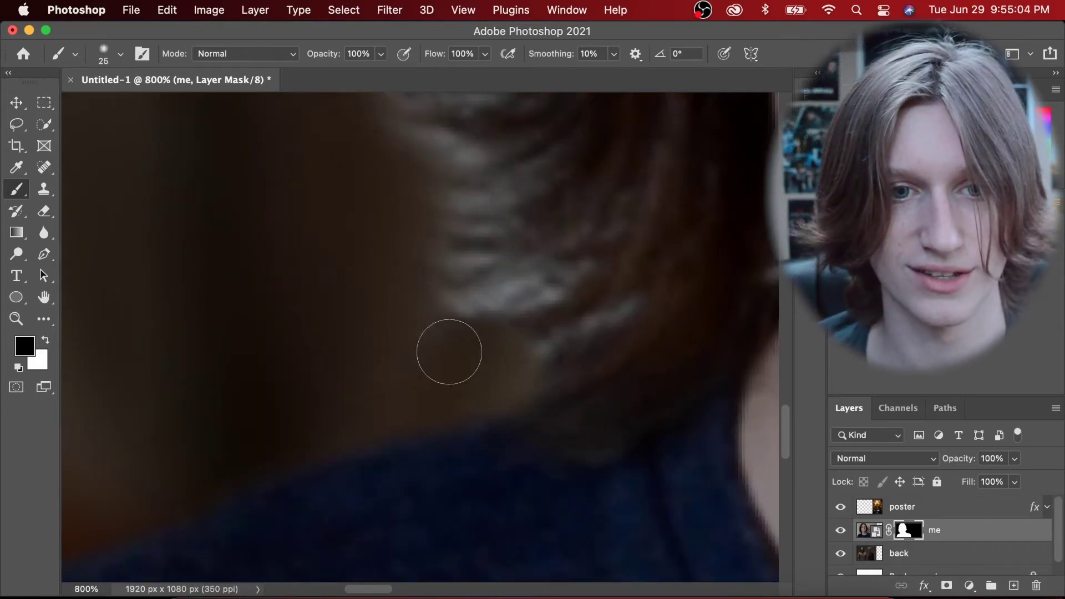
{"action": "mouse_move", "coordinate": [463, 352]}
{"action": "left_mouse_down"}
{"action": "mouse_move", "coordinate": [494, 314]}
{"action": "mouse_move", "coordinate": [423, 276]}
{"action": "mouse_move", "coordinate": [457, 222]}
{"action": "mouse_move", "coordinate": [420, 189]}
{"action": "left_mouse_up"}
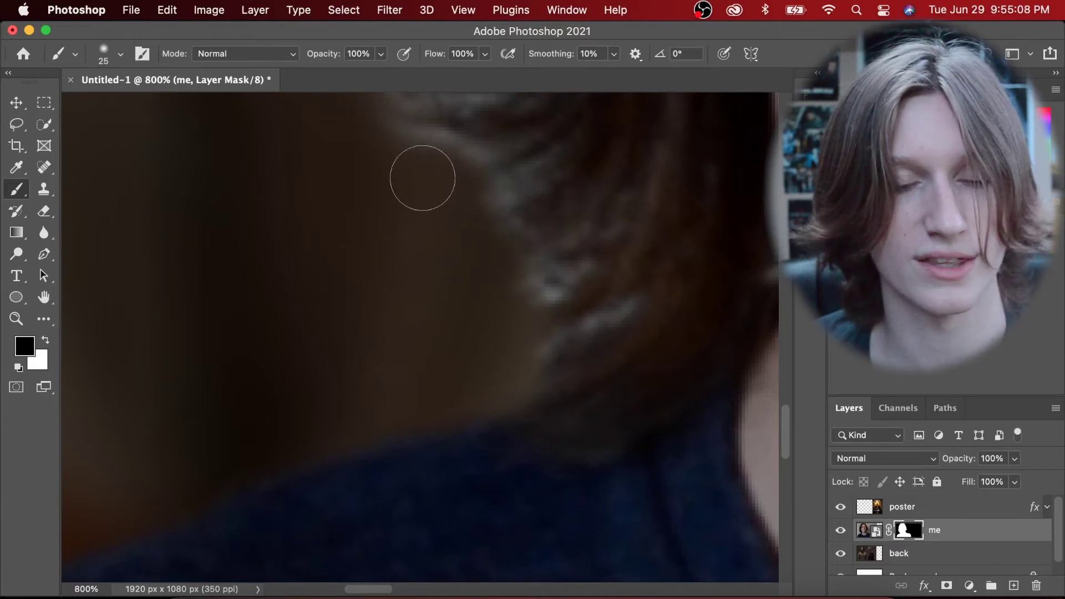
{"action": "scroll", "coordinate": [422, 194], "scroll_direction": "up", "scroll_amount": 3}
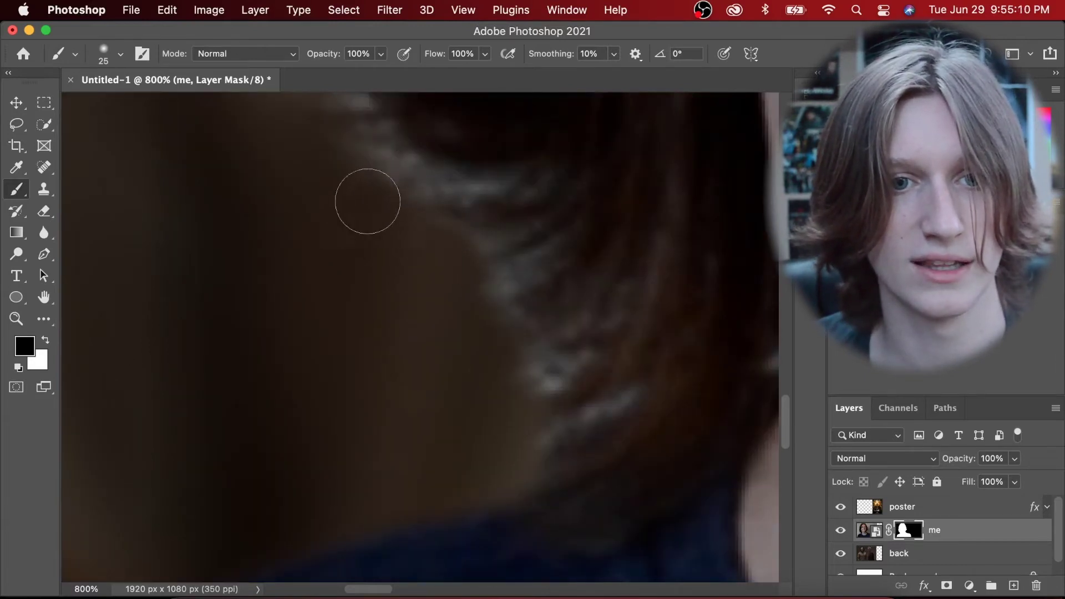
{"action": "scroll", "coordinate": [360, 183], "scroll_direction": "up", "scroll_amount": 3}
{"action": "mouse_move", "coordinate": [334, 201]}
{"action": "left_mouse_down"}
{"action": "mouse_move", "coordinate": [421, 280]}
{"action": "mouse_move", "coordinate": [495, 303]}
{"action": "mouse_move", "coordinate": [490, 325]}
{"action": "mouse_move", "coordinate": [540, 380]}
{"action": "mouse_move", "coordinate": [518, 408]}
{"action": "mouse_move", "coordinate": [580, 412]}
{"action": "mouse_move", "coordinate": [548, 476]}
{"action": "left_mouse_up"}
{"action": "scroll", "coordinate": [546, 479], "scroll_direction": "down", "scroll_amount": 3}
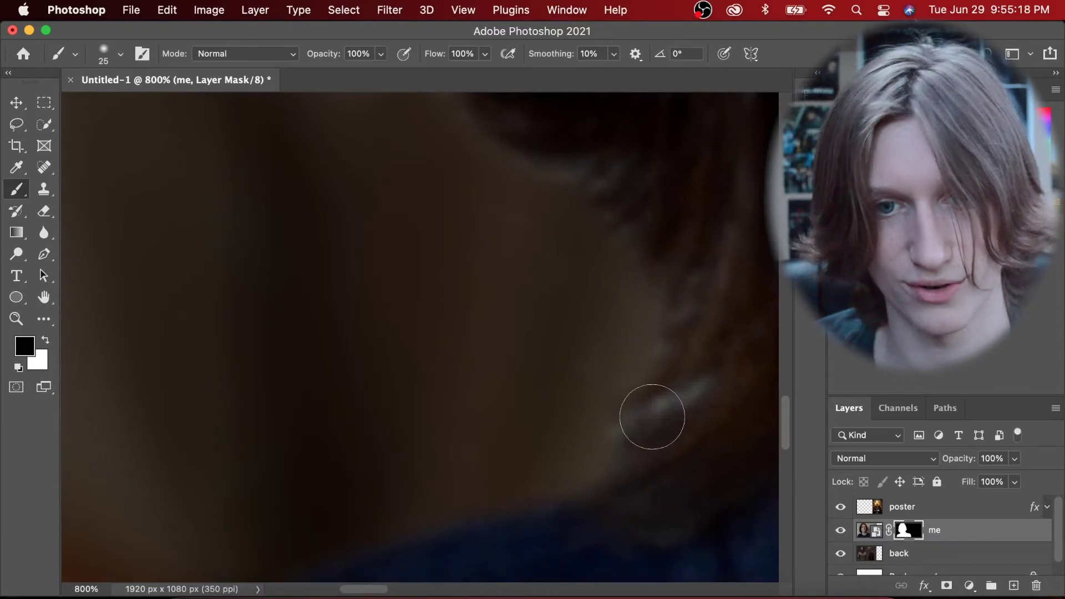
Paint black with the 25 px brush up the underside of the hair on the portrait's left to mask out the halo
{"action": "scroll", "coordinate": [573, 351], "scroll_direction": "up", "scroll_amount": 5}
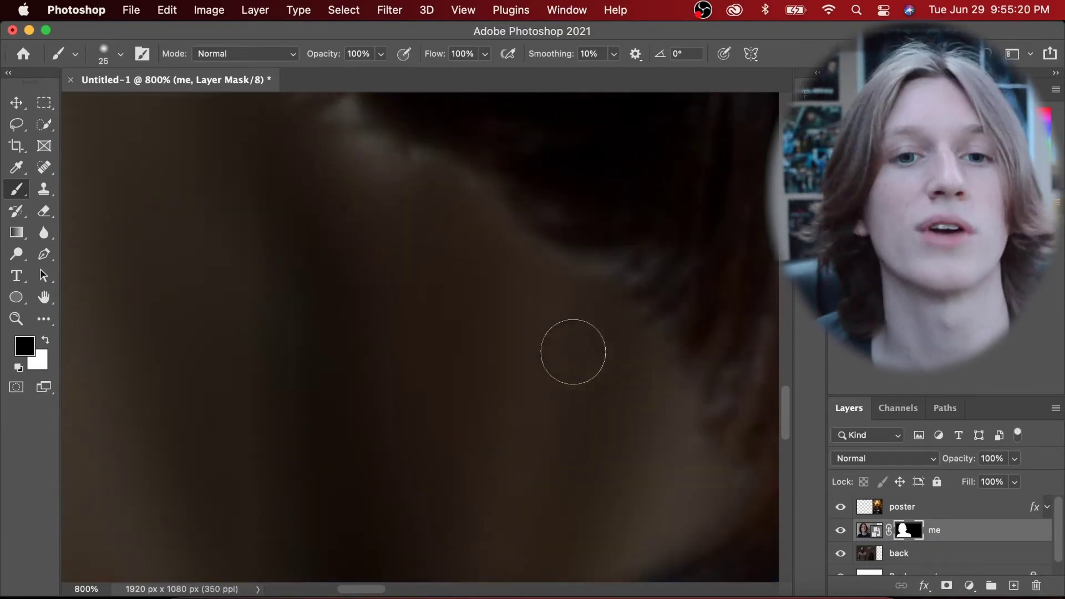
{"action": "mouse_move", "coordinate": [489, 513]}
{"action": "left_mouse_down"}
{"action": "mouse_move", "coordinate": [410, 476]}
{"action": "mouse_move", "coordinate": [369, 409]}
{"action": "mouse_move", "coordinate": [321, 362]}
{"action": "left_mouse_up"}
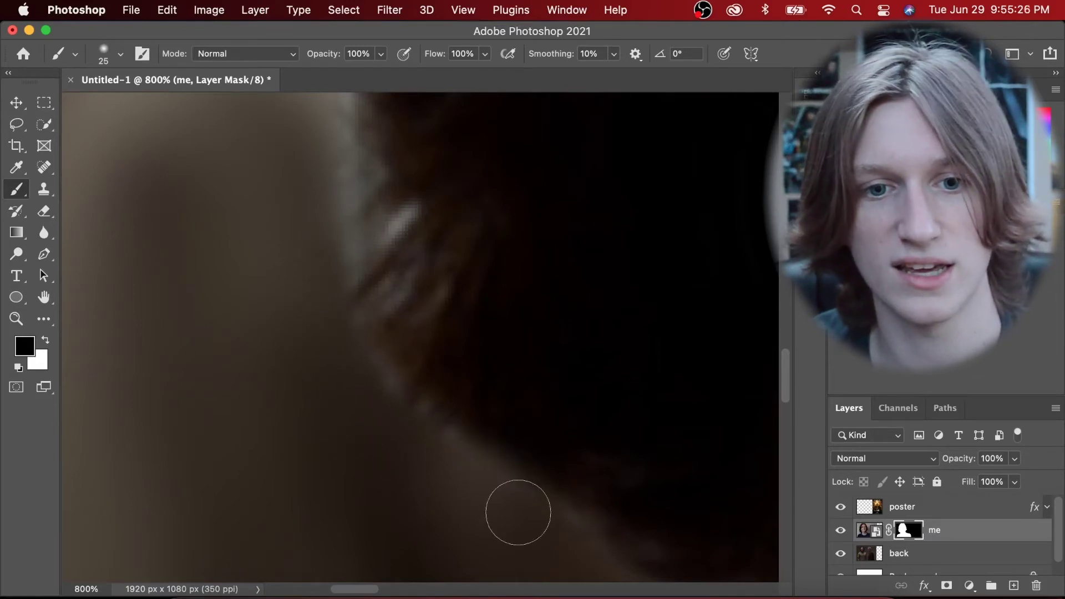
{"action": "key", "text": "super+0"}
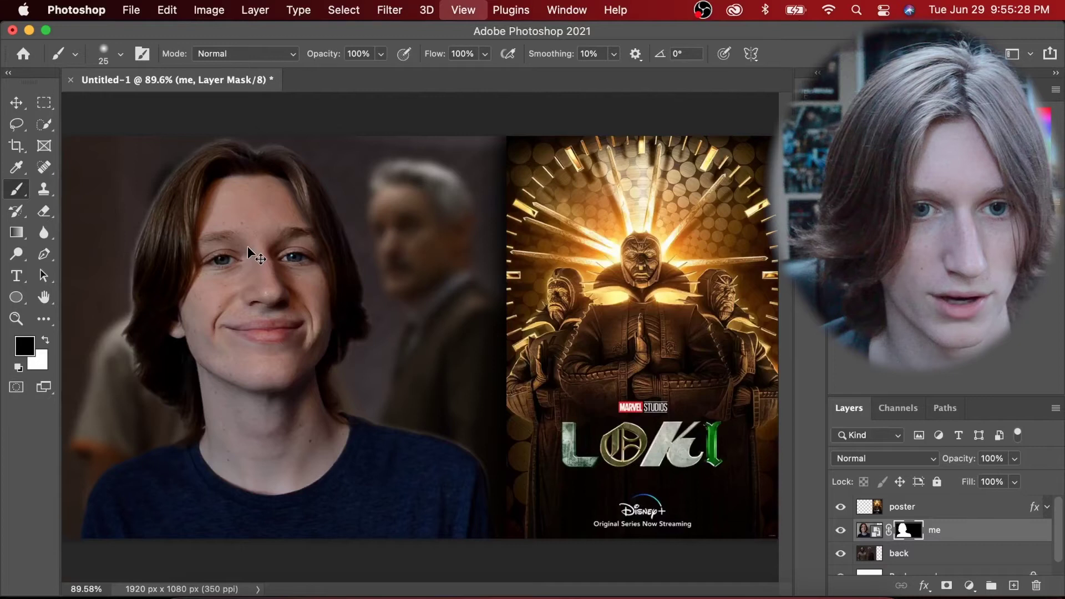
Mask out the uneven lower curl of hair on the portrait's right side, beside the man in the background, with the 25 px brush
{"action": "key", "text": "super+plus"}
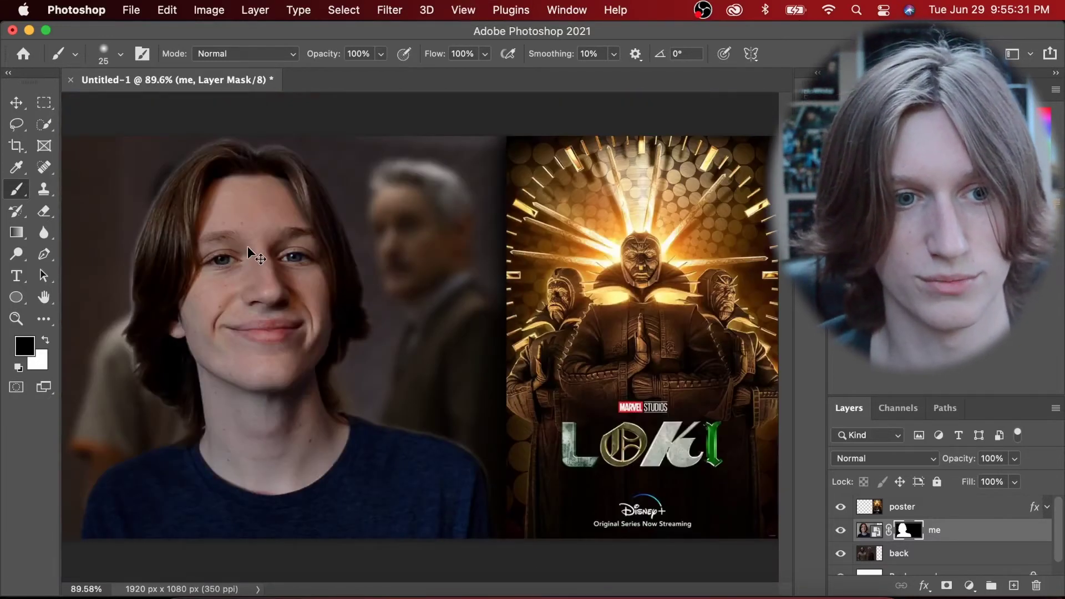
{"action": "key", "text": "super+minus"}
{"action": "key", "text": "super+minus"}
{"action": "key", "text": "super+plus"}
{"action": "key", "text": "super+plus"}
{"action": "key", "text": "super+plus"}
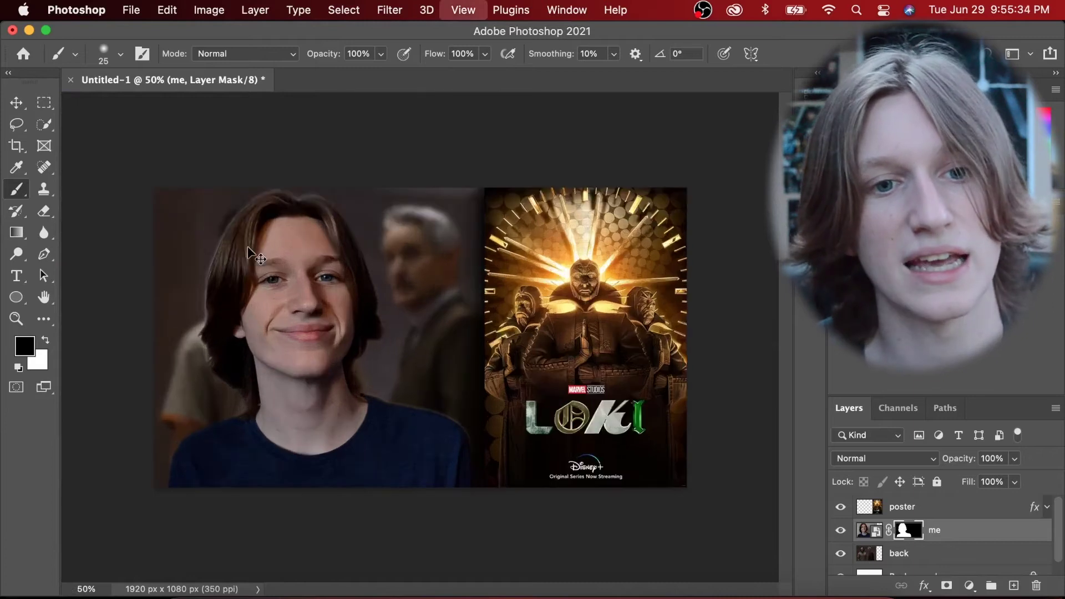
{"action": "key", "text": "super+plus"}
{"action": "key", "text": "super+plus"}
{"action": "key", "text": "super+plus"}
{"action": "key", "text": "super+plus"}
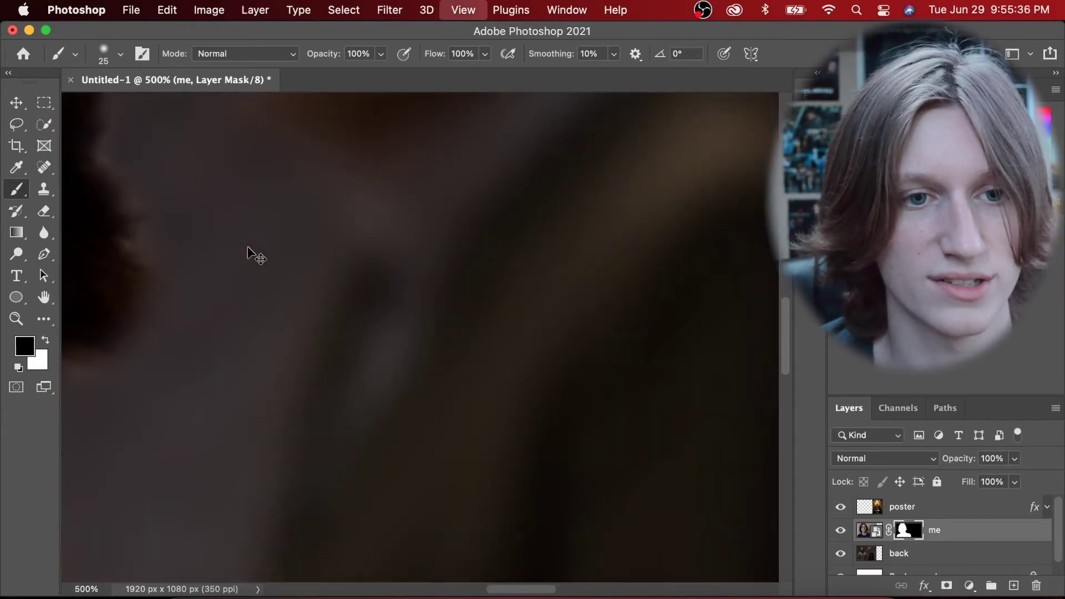
{"action": "mouse_move", "coordinate": [286, 240]}
{"action": "left_mouse_down"}
{"action": "mouse_move", "coordinate": [320, 318]}
{"action": "mouse_move", "coordinate": [305, 418]}
{"action": "mouse_move", "coordinate": [248, 497]}
{"action": "left_mouse_up"}
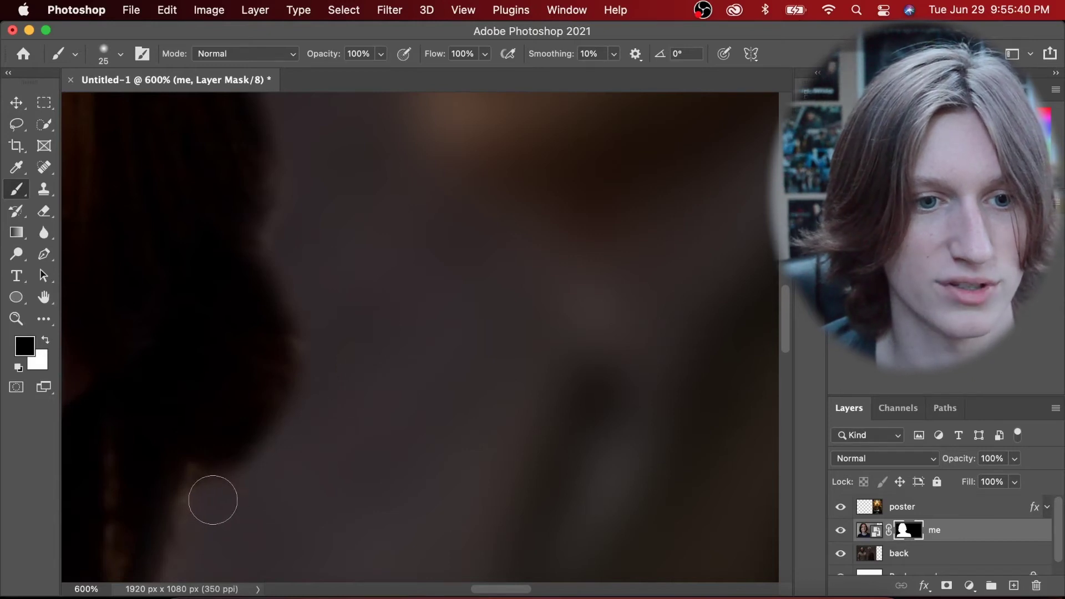
{"action": "mouse_move", "coordinate": [219, 486]}
{"action": "left_mouse_down"}
{"action": "mouse_move", "coordinate": [299, 391]}
{"action": "mouse_move", "coordinate": [314, 321]}
{"action": "left_mouse_up"}
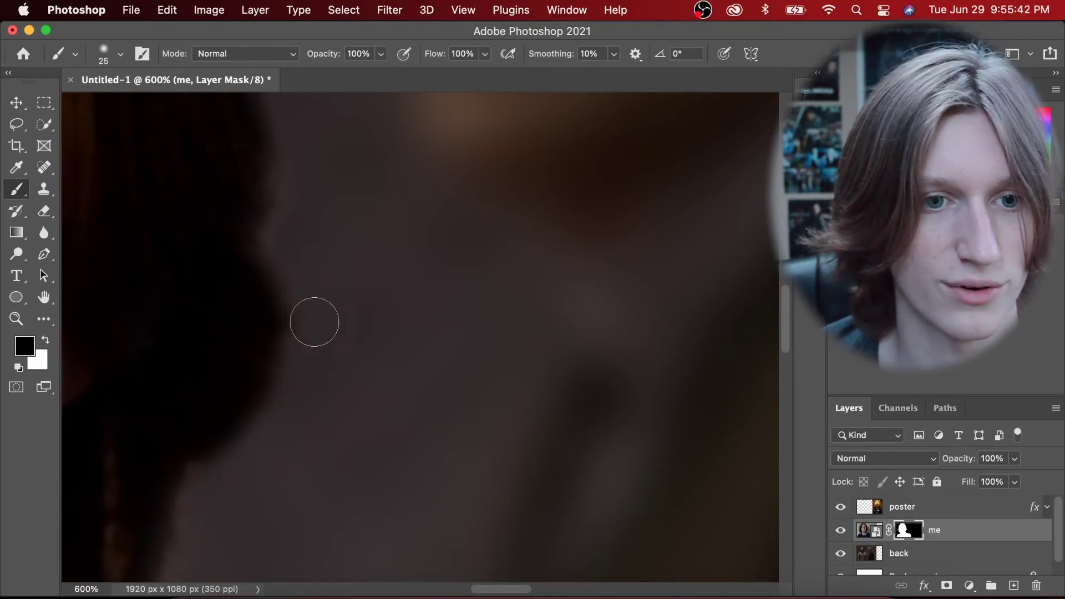
Mask out the light fringe along the outer edge of the left hair below the ear
{"action": "scroll", "coordinate": [313, 236], "scroll_direction": "left", "scroll_amount": 15}
{"action": "scroll", "coordinate": [313, 237], "scroll_direction": "down", "scroll_amount": 5}
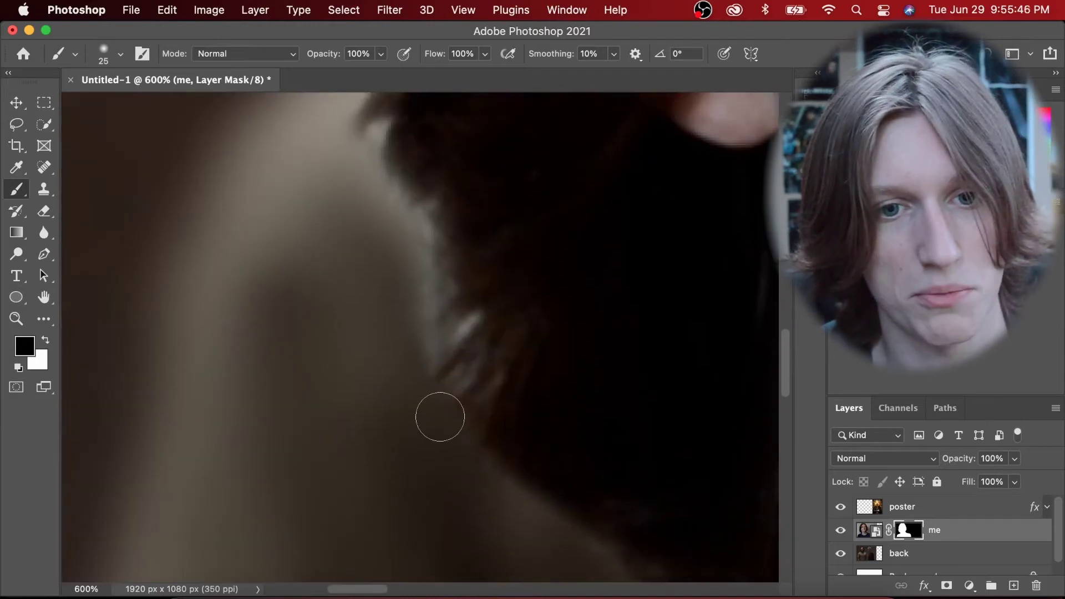
{"action": "mouse_move", "coordinate": [440, 416]}
{"action": "left_mouse_down"}
{"action": "mouse_move", "coordinate": [455, 338]}
{"action": "mouse_move", "coordinate": [425, 312]}
{"action": "mouse_move", "coordinate": [428, 251]}
{"action": "mouse_move", "coordinate": [363, 153]}
{"action": "left_mouse_up"}
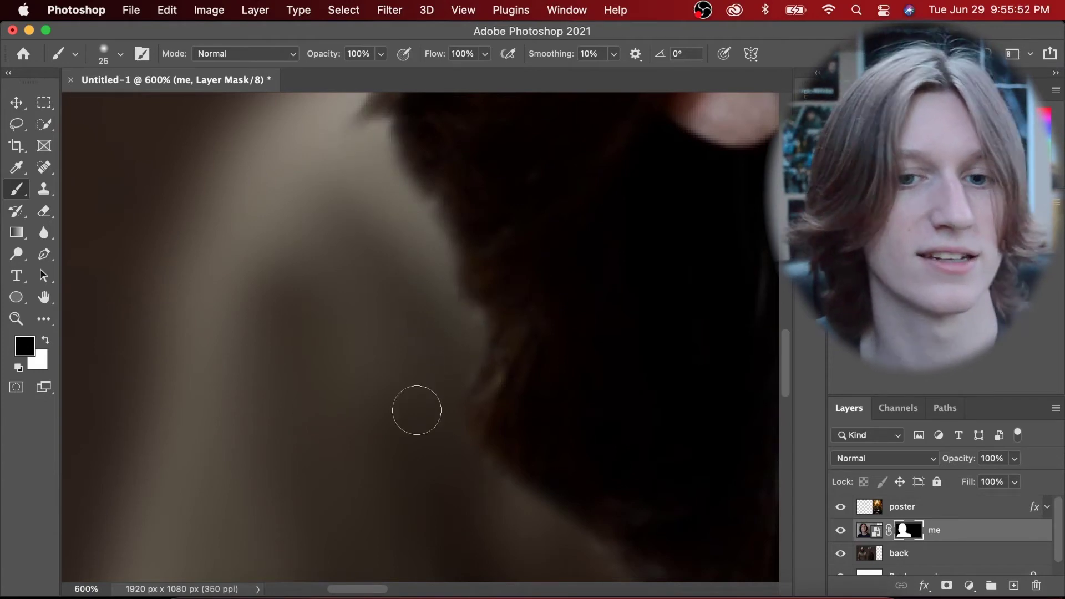
Paint black over the pointed tuft sticking out of the left hair near ear level to smooth the outline
{"action": "key", "text": "super+minus"}
{"action": "key", "text": "super+minus"}
{"action": "key", "text": "super+minus"}
{"action": "key", "text": "super+minus"}
{"action": "key", "text": "super+plus"}
{"action": "key", "text": "super+plus"}
{"action": "key", "text": "super+plus"}
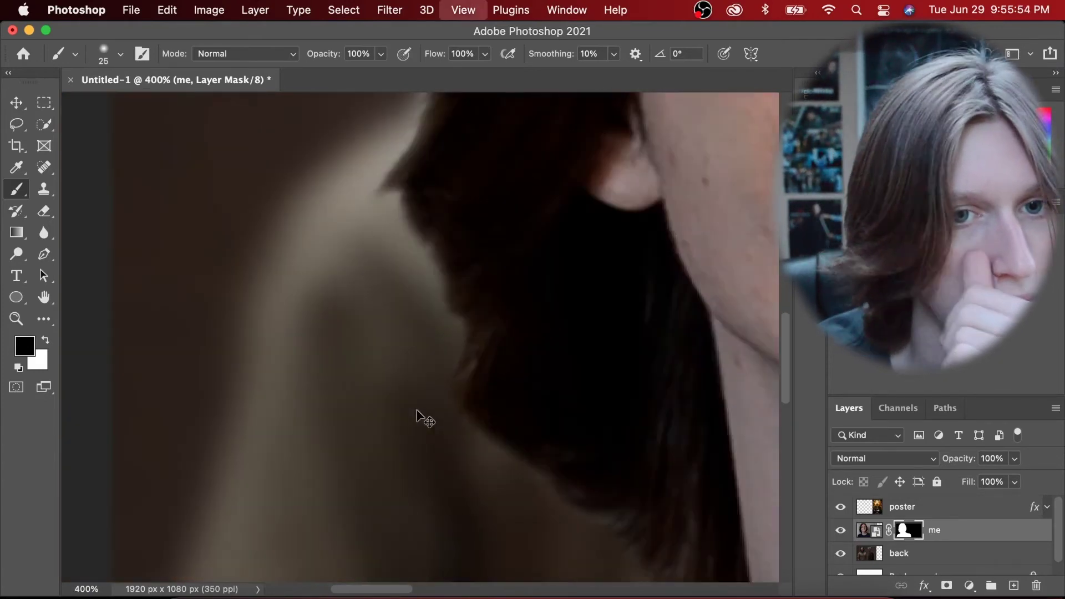
{"action": "scroll", "coordinate": [394, 281], "scroll_direction": "up", "scroll_amount": 4}
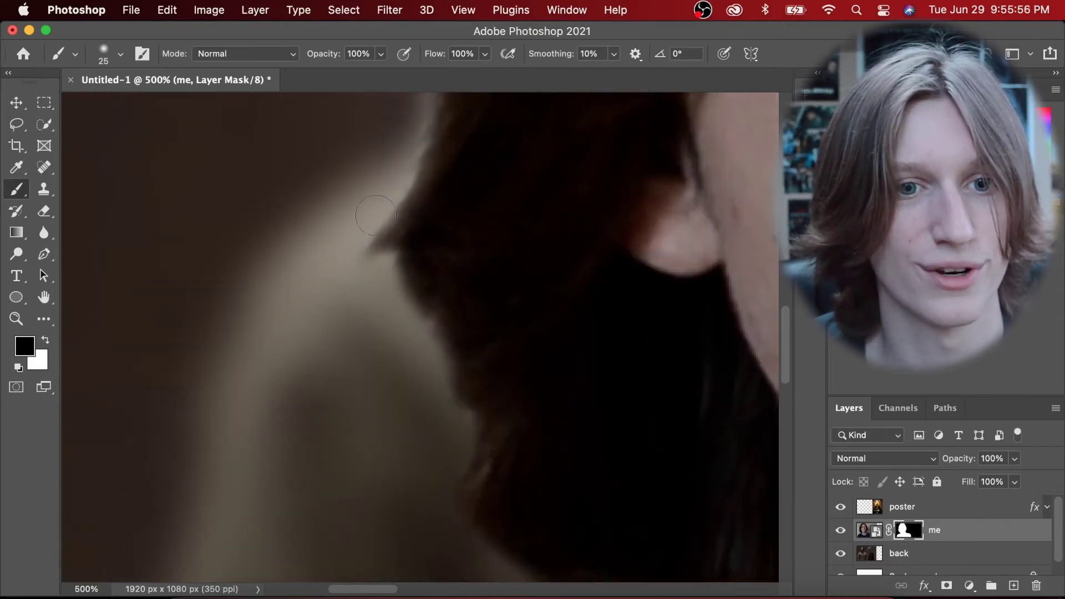
{"action": "left_click_drag", "start_coordinate": [376, 213], "coordinate": [381, 283]}
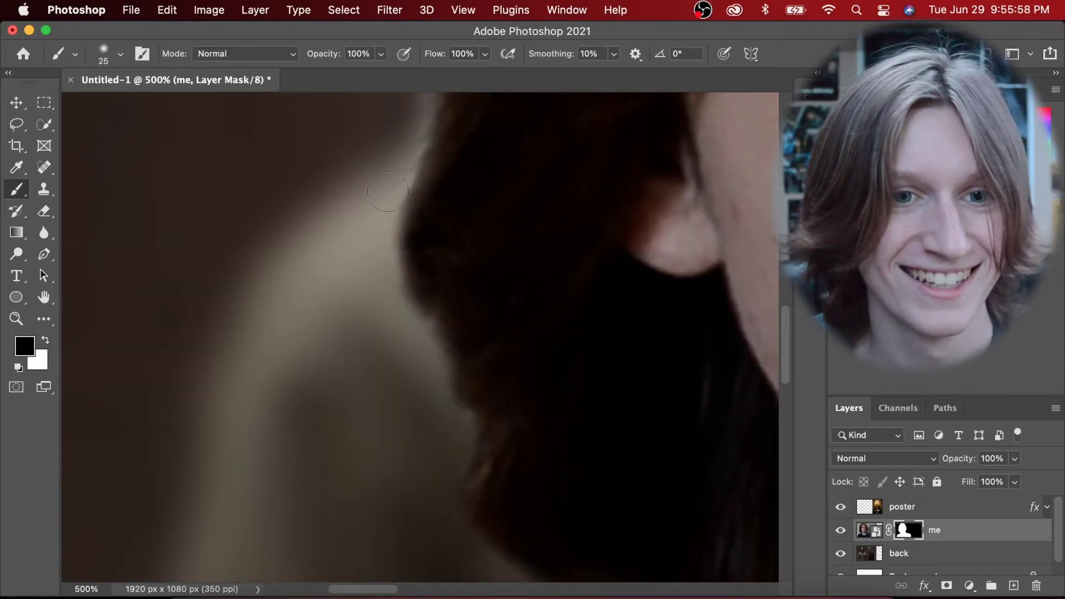
Examine the portrait's cutout in the whole composition and inspect the mask edge along the top of the hair
{"action": "key", "text": "super+minus"}
{"action": "key", "text": "super+minus"}
{"action": "key", "text": "super+minus"}
{"action": "key", "text": "super+minus"}
{"action": "key", "text": "super+minus"}
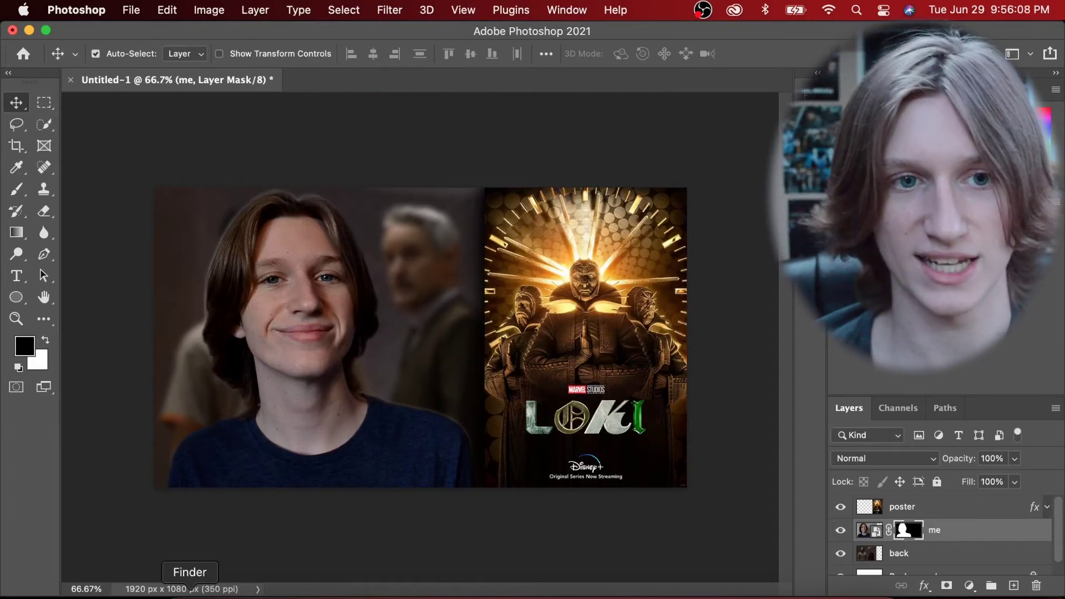
{"action": "key", "text": "super+plus"}
{"action": "key", "text": "super+plus"}
{"action": "key", "text": "b"}
{"action": "scroll", "coordinate": [198, 409], "scroll_direction": "up", "scroll_amount": 10}
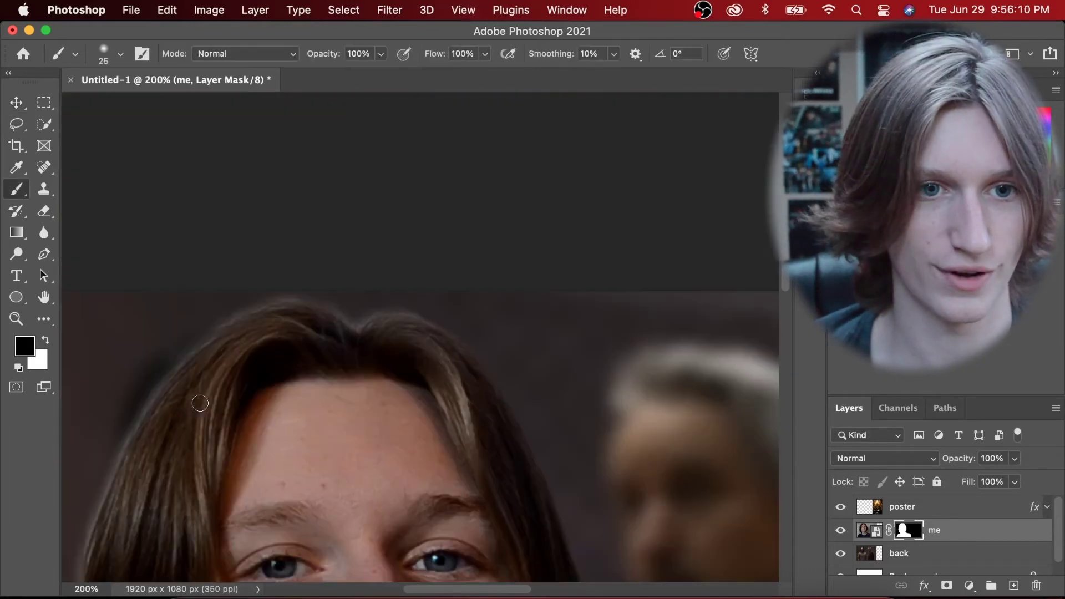
{"action": "key", "text": "super+plus"}
{"action": "key", "text": "super+plus"}
{"action": "key", "text": "super+plus"}
{"action": "key", "text": "super+plus"}
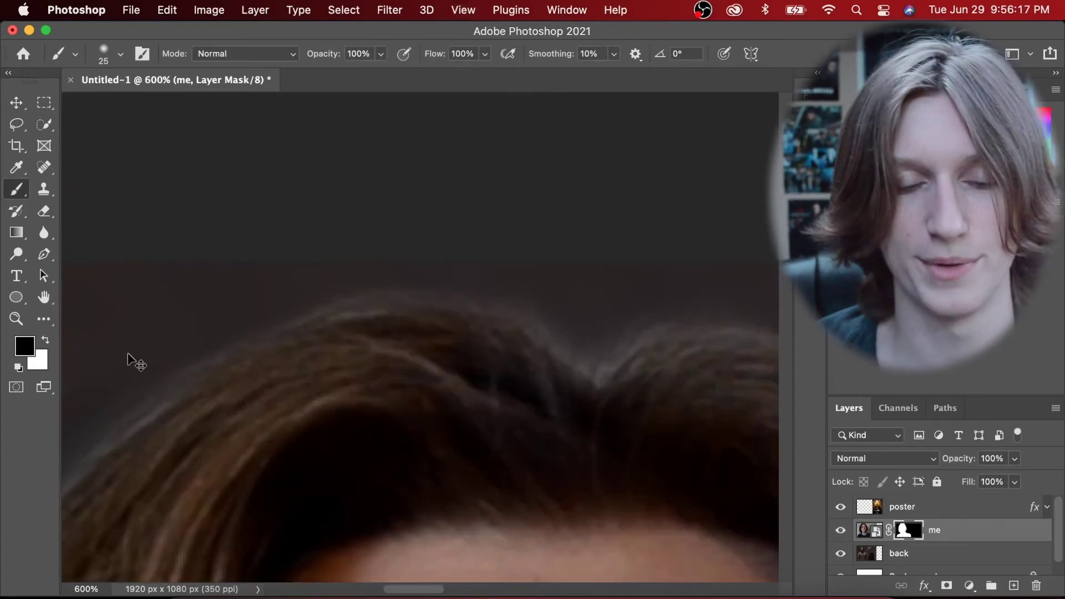
{"action": "key", "text": "super+minus"}
{"action": "key", "text": "super+minus"}
{"action": "key", "text": "super+minus"}
{"action": "key", "text": "super+minus"}
{"action": "key", "text": "super+minus"}
{"action": "key", "text": "super+minus"}
{"action": "key", "text": "v"}
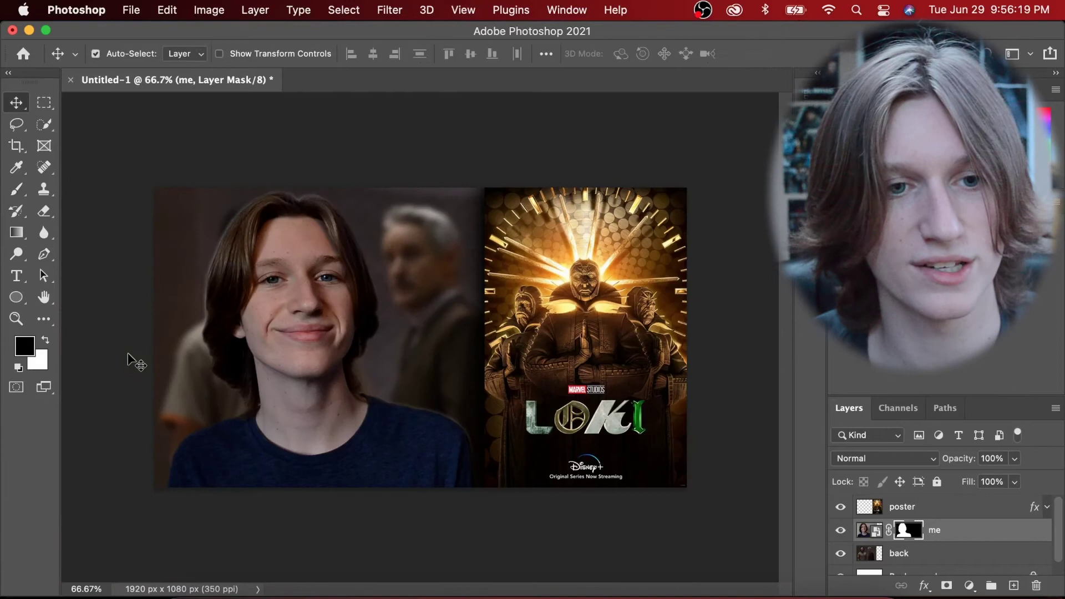
{"action": "key", "text": "super+plus"}
{"action": "key", "text": "super+minus"}
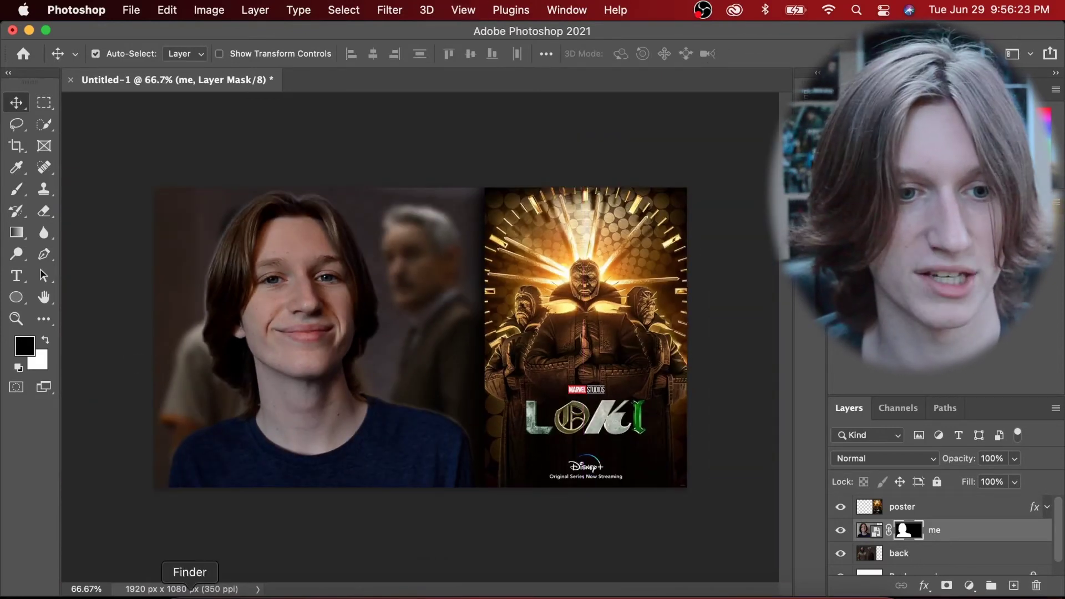
Switch to Finder and place REVIEW.png from the Documents folder into the composition above the me layer
{"action": "left_click", "coordinate": [190, 592]}
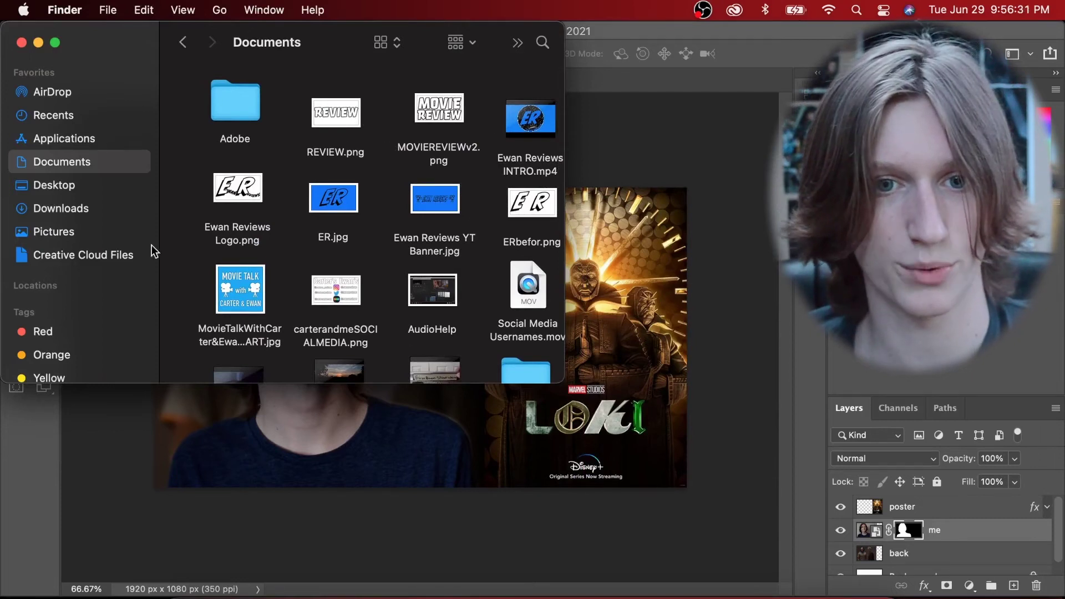
{"action": "left_click_drag", "start_coordinate": [351, 133], "coordinate": [375, 455]}
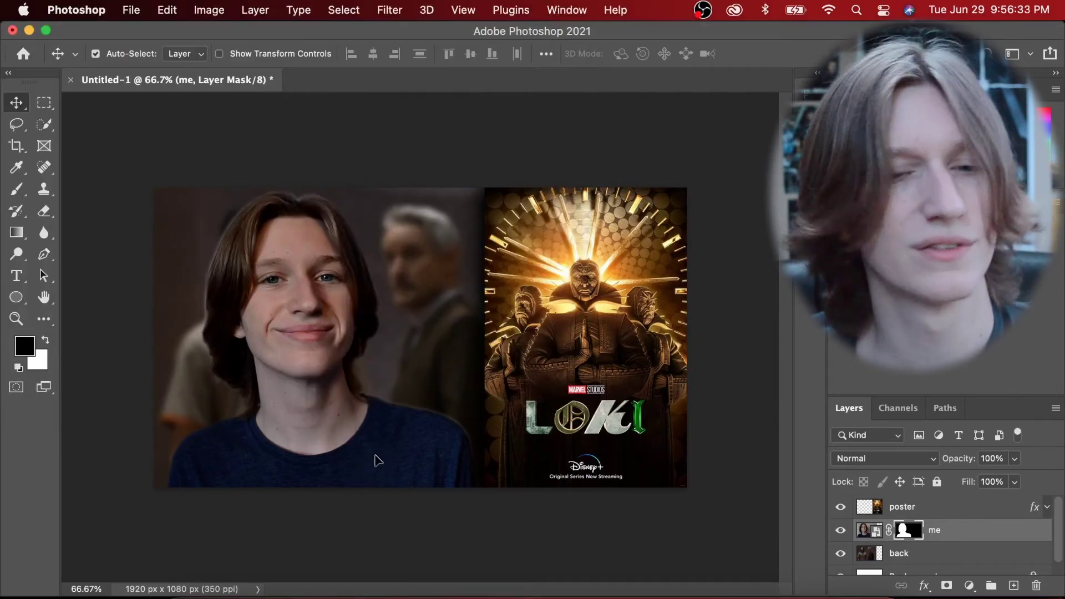
{"action": "key", "text": "Return"}
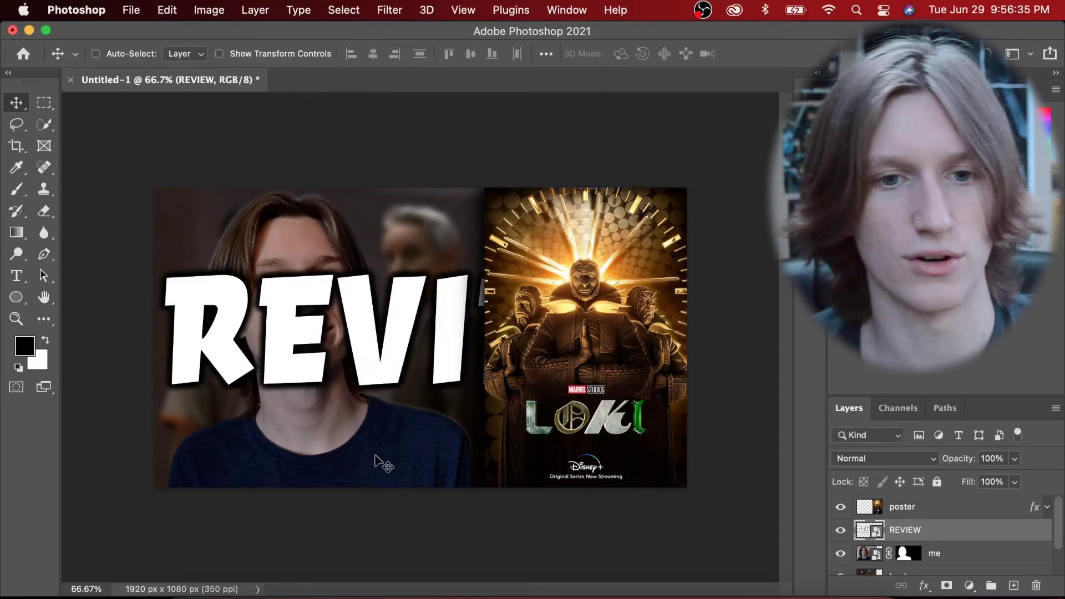
Scale the REVIEW graphic to about 11.95% and position it over the shirt near the canvas's lower edge
{"action": "key", "text": "super+equal"}
{"action": "key", "text": "super+t"}
{"action": "scroll", "coordinate": [473, 200], "scroll_direction": "left", "scroll_amount": 3}
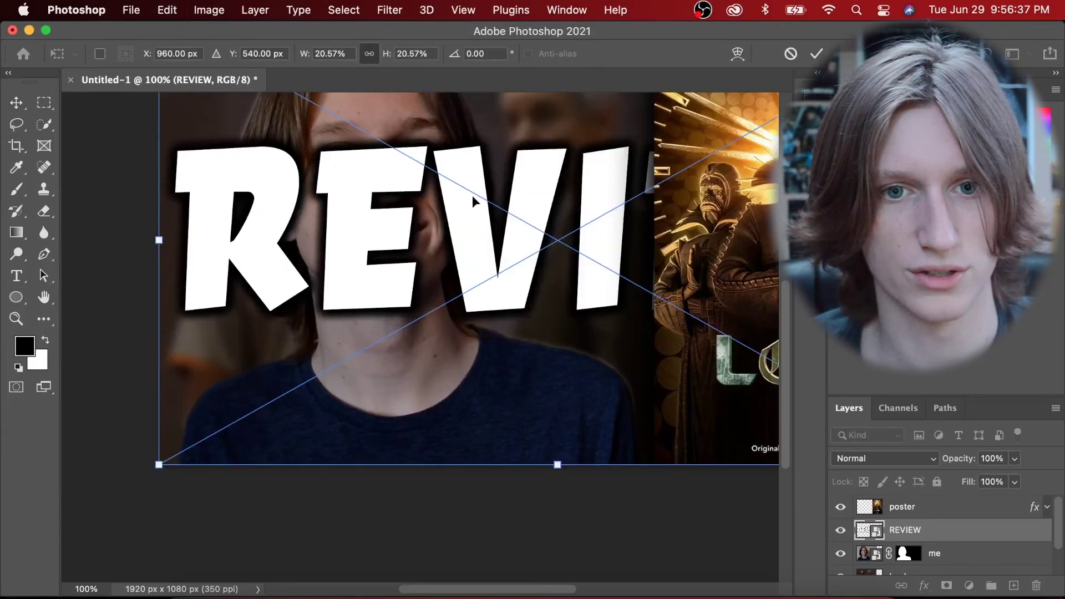
{"action": "scroll", "coordinate": [473, 201], "scroll_direction": "up", "scroll_amount": 5}
{"action": "scroll", "coordinate": [482, 266], "scroll_direction": "right", "scroll_amount": 3}
{"action": "left_click_drag", "start_coordinate": [446, 195], "coordinate": [465, 465]}
{"action": "scroll", "coordinate": [563, 456], "scroll_direction": "down", "scroll_amount": 4}
{"action": "scroll", "coordinate": [563, 456], "scroll_direction": "left", "scroll_amount": 5}
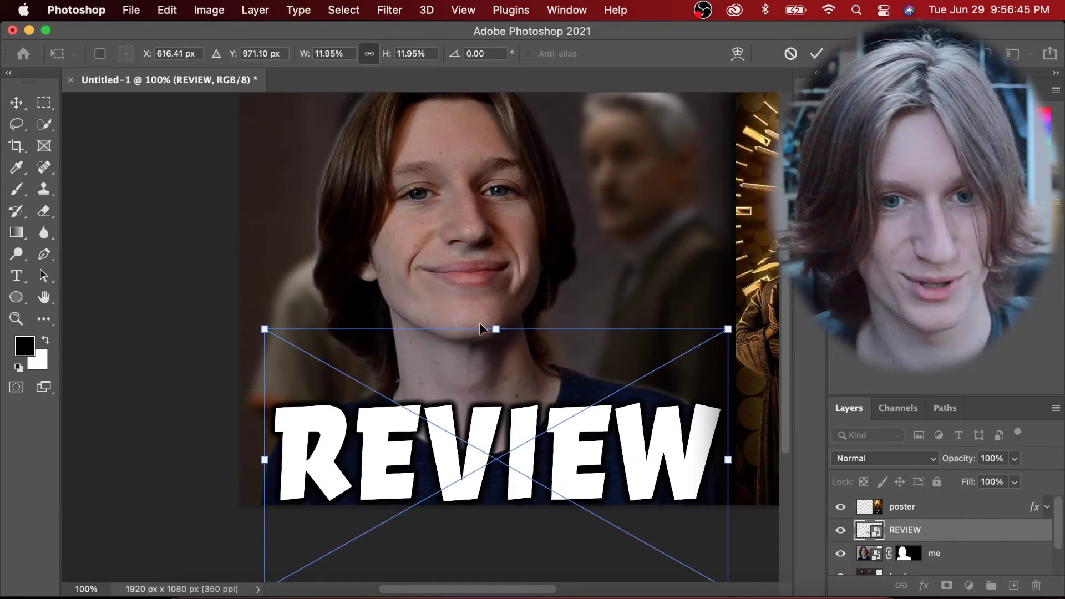
Shrink the REVIEW graphic a little further and nudge it slightly right, keeping it at the canvas's lower edge
{"action": "left_click_drag", "start_coordinate": [496, 328], "coordinate": [495, 366]}
{"action": "mouse_move", "coordinate": [526, 452]}
{"action": "left_mouse_down"}
{"action": "mouse_move", "coordinate": [521, 419]}
{"action": "mouse_move", "coordinate": [522, 460]}
{"action": "left_mouse_up"}
{"action": "key", "text": "Return"}
{"action": "key", "text": "super+equal"}
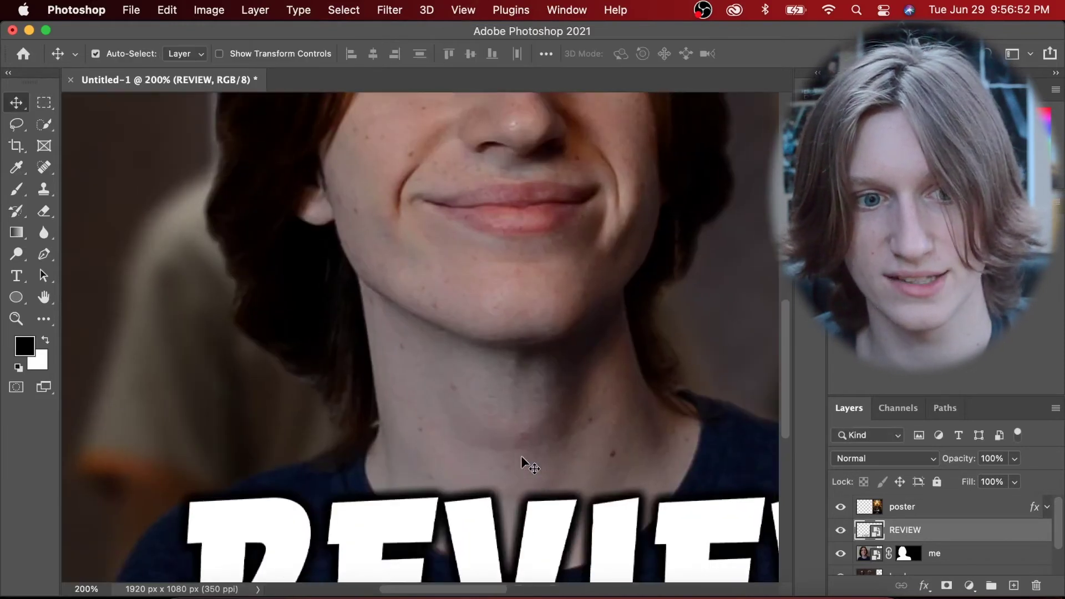
{"action": "scroll", "coordinate": [521, 457], "scroll_direction": "right", "scroll_amount": 5}
{"action": "scroll", "coordinate": [521, 458], "scroll_direction": "down", "scroll_amount": 4}
{"action": "key", "text": "super+t"}
{"action": "left_click_drag", "start_coordinate": [652, 355], "coordinate": [677, 357]}
{"action": "key", "text": "Return"}
Reduce the REVIEW graphic from its upper-left corner to about 10.44% so it sits within the left shoulder
{"action": "scroll", "coordinate": [525, 336], "scroll_direction": "left", "scroll_amount": 10}
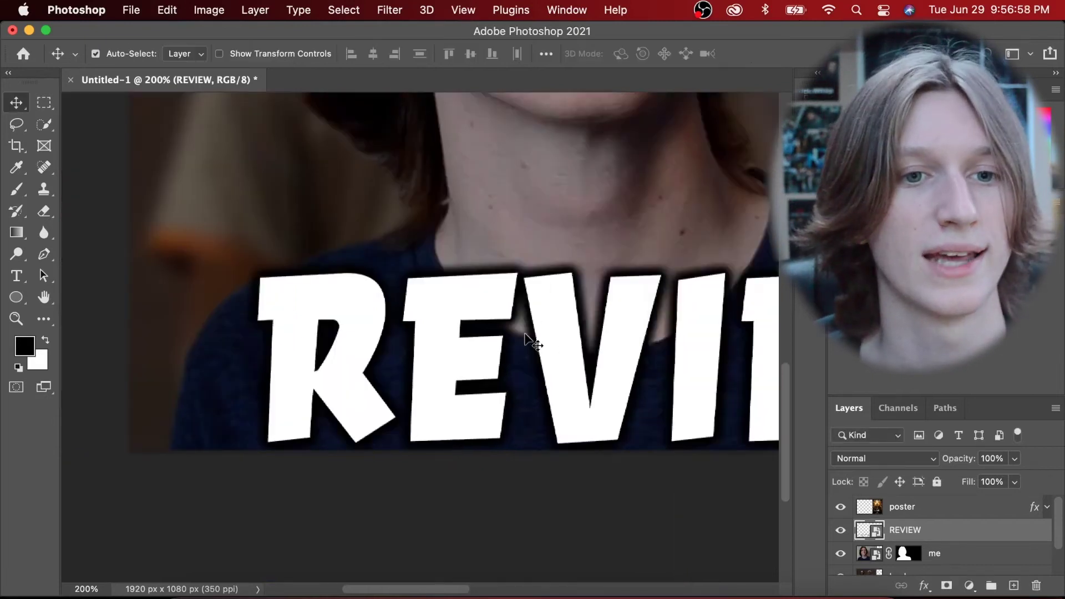
{"action": "scroll", "coordinate": [524, 331], "scroll_direction": "left", "scroll_amount": 5}
{"action": "key", "text": "super+t"}
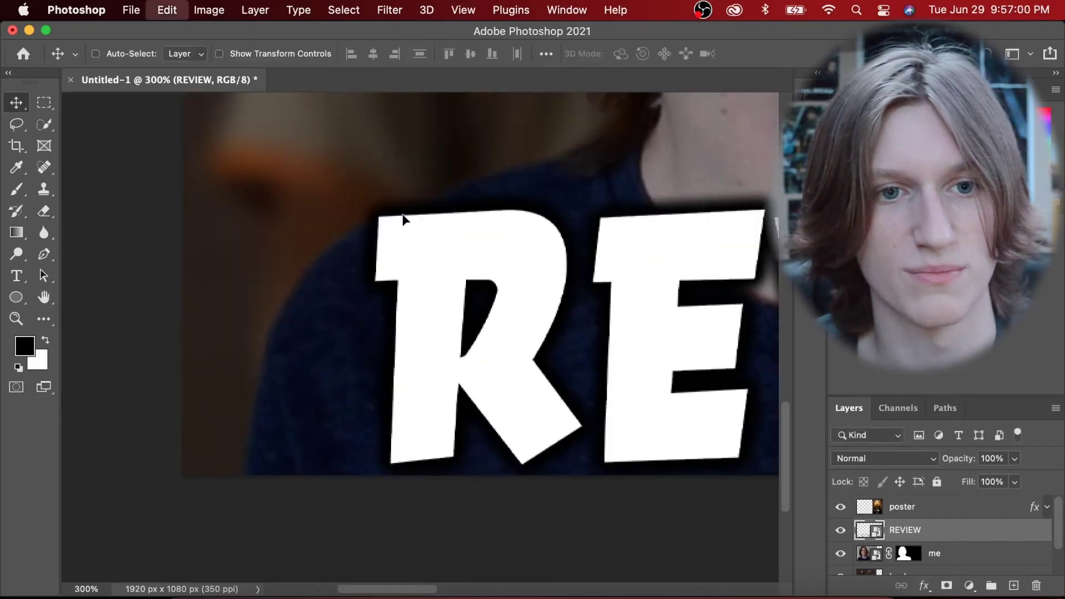
{"action": "scroll", "coordinate": [367, 120], "scroll_direction": "up", "scroll_amount": 3}
{"action": "scroll", "coordinate": [369, 126], "scroll_direction": "up", "scroll_amount": 1}
{"action": "left_click_drag", "start_coordinate": [318, 156], "coordinate": [336, 167]}
Shrink the REVIEW graphic very slightly from its upper-right corner and check its placement in the whole composition
{"action": "scroll", "coordinate": [582, 372], "scroll_direction": "right", "scroll_amount": 10}
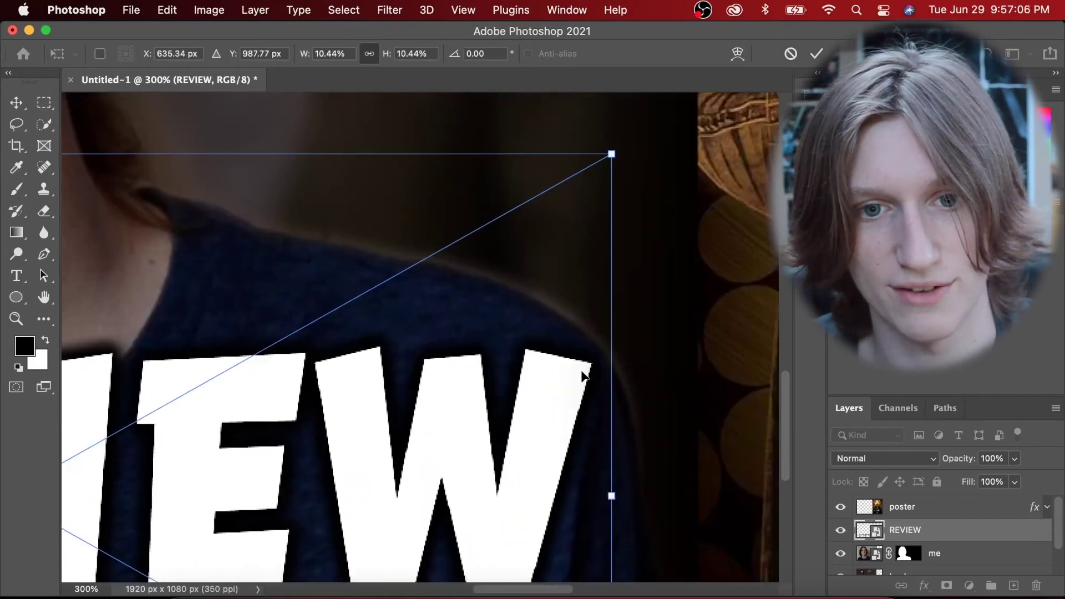
{"action": "key", "text": "super+equal"}
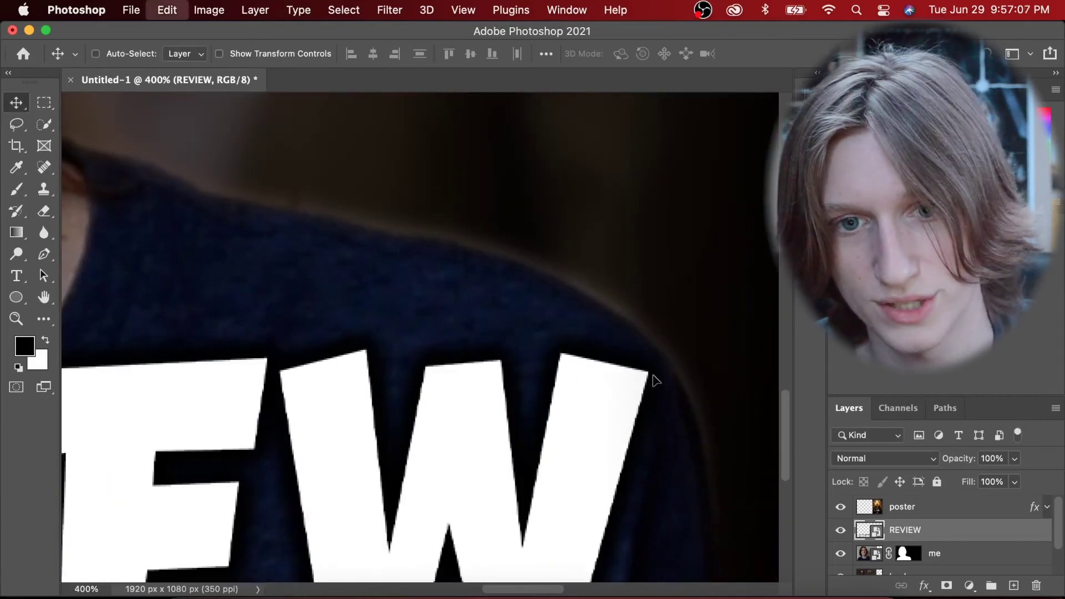
{"action": "scroll", "coordinate": [647, 150], "scroll_direction": "up", "scroll_amount": 3}
{"action": "left_click_drag", "start_coordinate": [660, 143], "coordinate": [656, 146]}
{"action": "key", "text": "Return"}
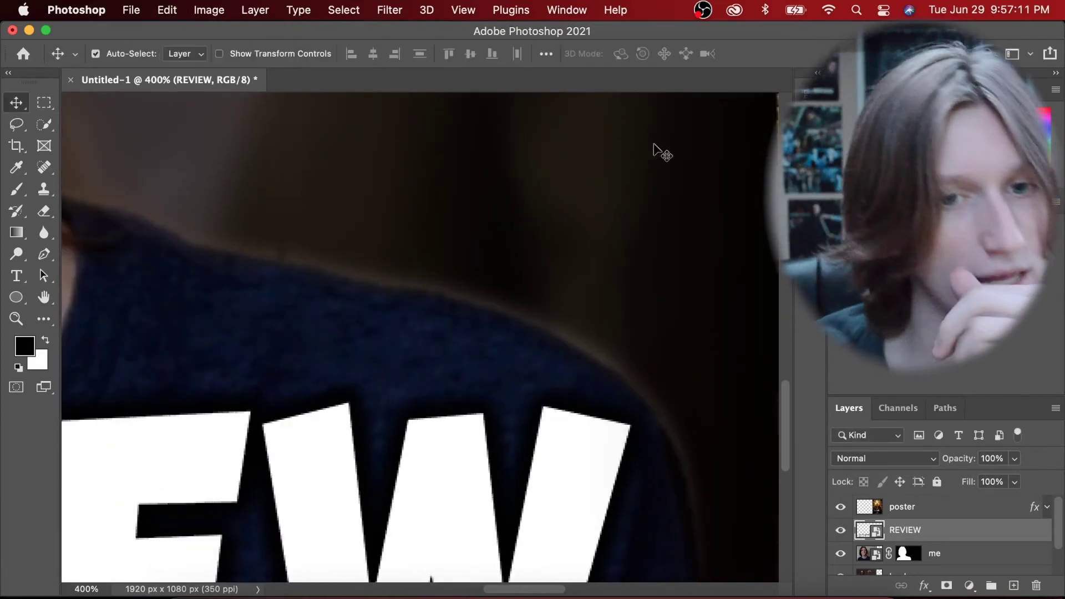
{"action": "key", "text": "super+minus"}
{"action": "key", "text": "super+minus"}
{"action": "key", "text": "super+minus"}
{"action": "key", "text": "super+minus"}
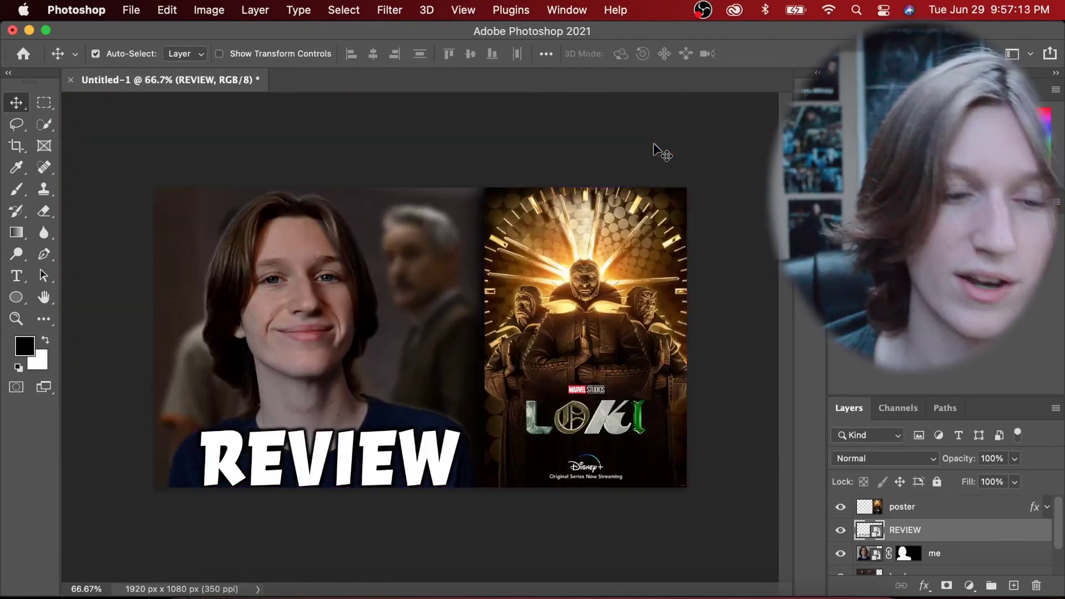
Activate the Type tool and set its font to CCBiffBamBoom Regular after comparing it with Orgovan and HWT Slab
{"action": "key", "text": "super+plus"}
{"action": "key", "text": "super+plus"}
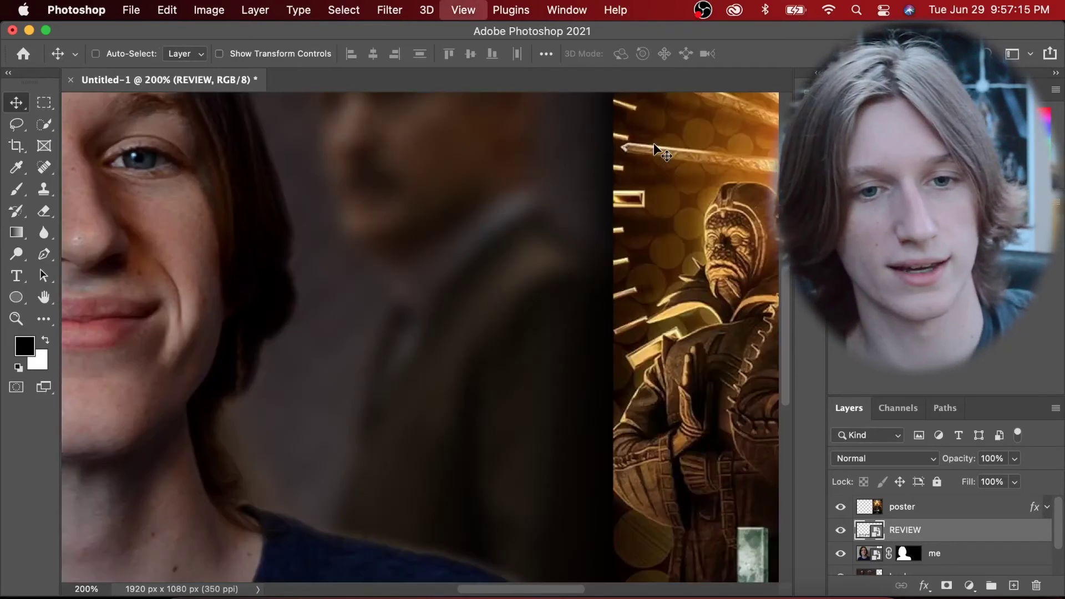
{"action": "key", "text": "t"}
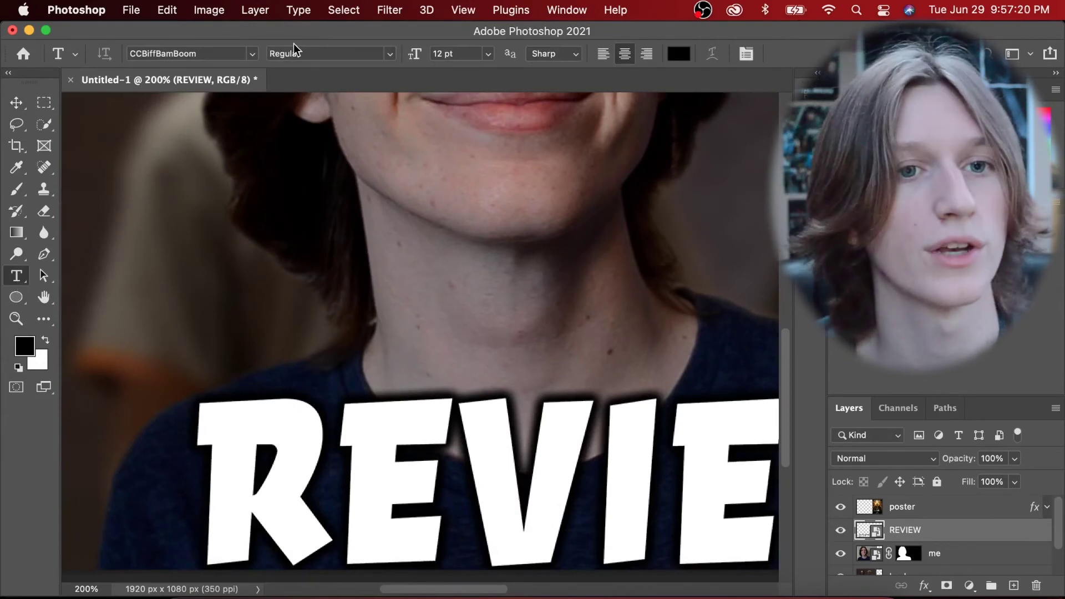
{"action": "left_click", "coordinate": [250, 53]}
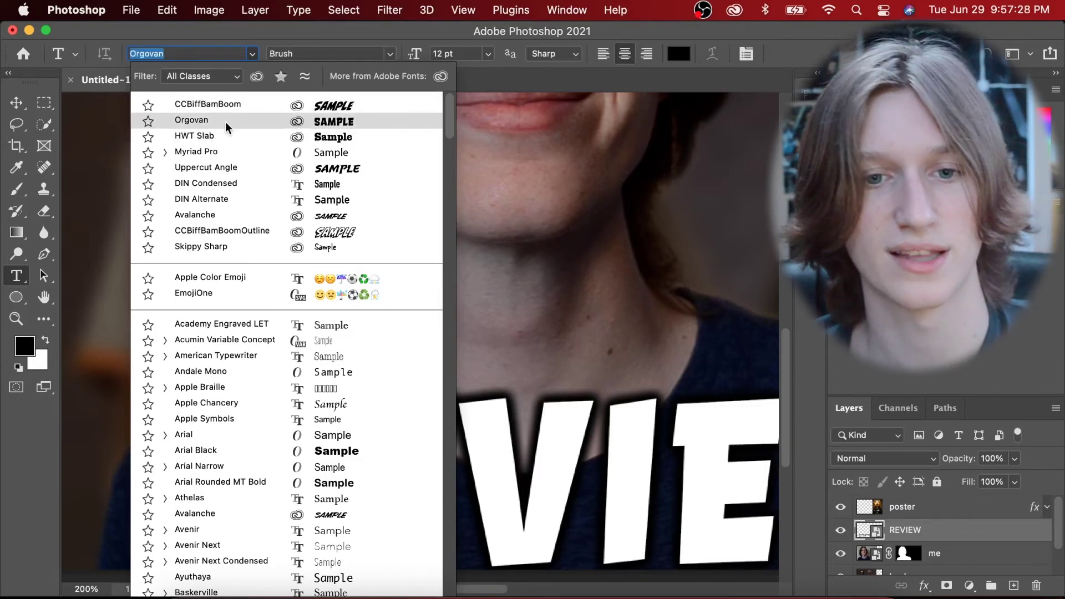
{"action": "key", "text": "Down"}
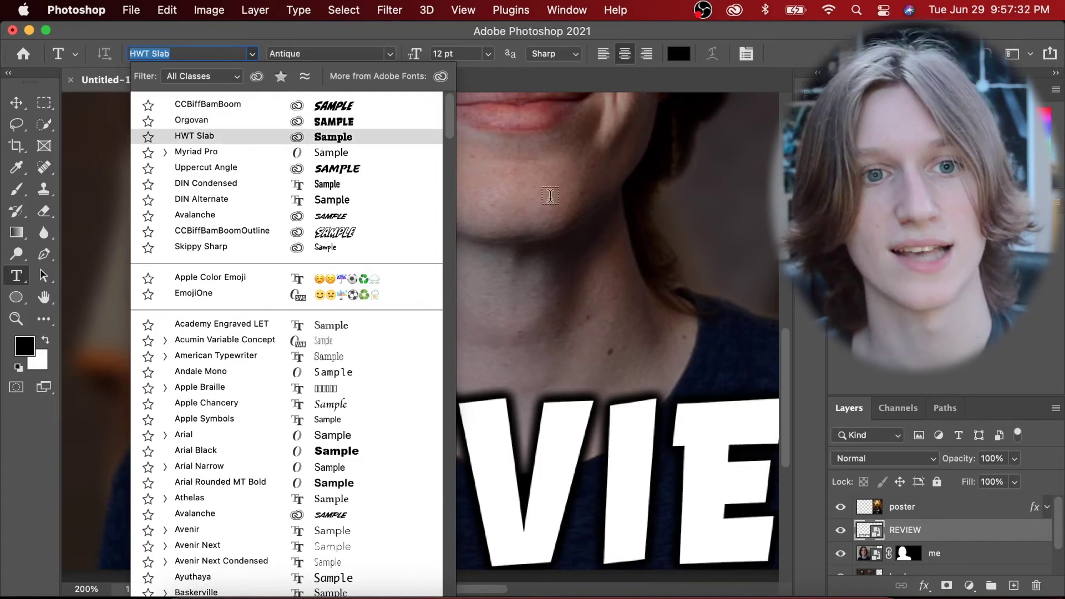
{"action": "left_click", "coordinate": [357, 101]}
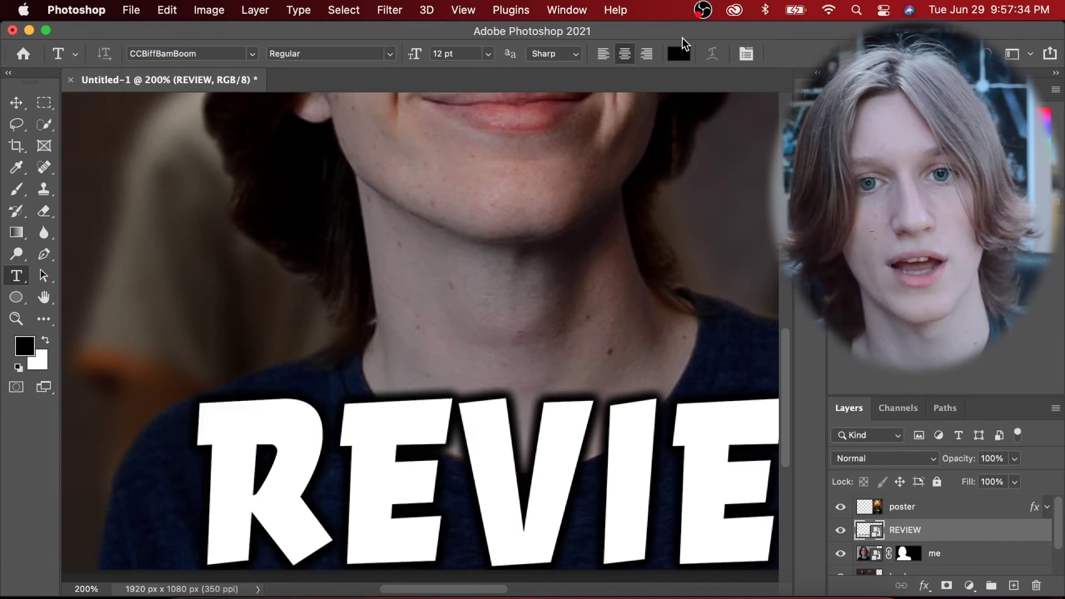
Set the text colour to a bright green
{"action": "left_click", "coordinate": [677, 51]}
{"action": "left_click", "coordinate": [678, 221]}
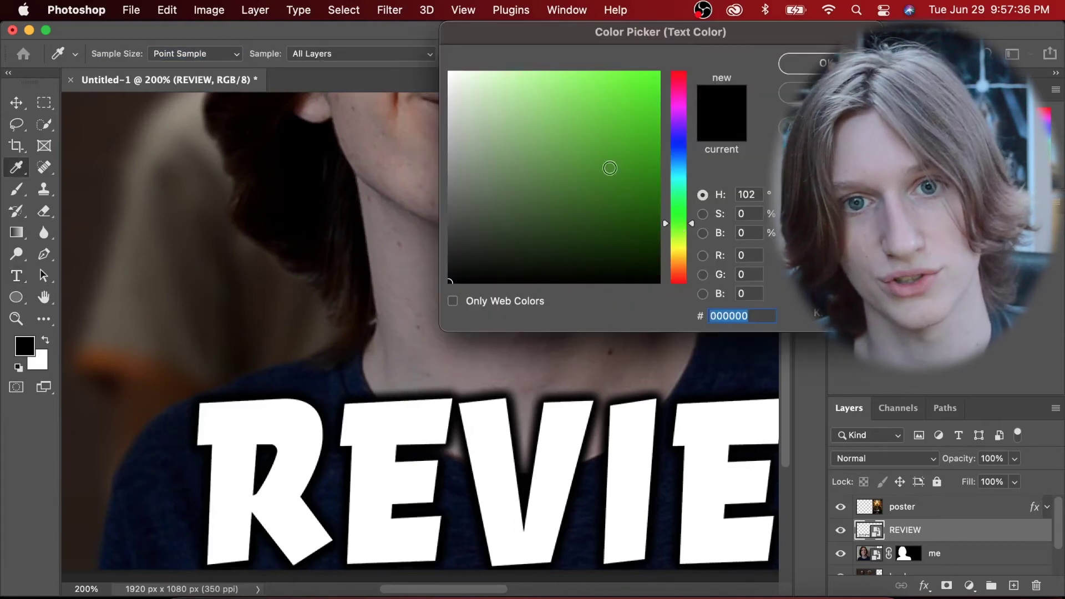
{"action": "left_click_drag", "start_coordinate": [623, 178], "coordinate": [714, 33]}
{"action": "left_click", "coordinate": [809, 65]}
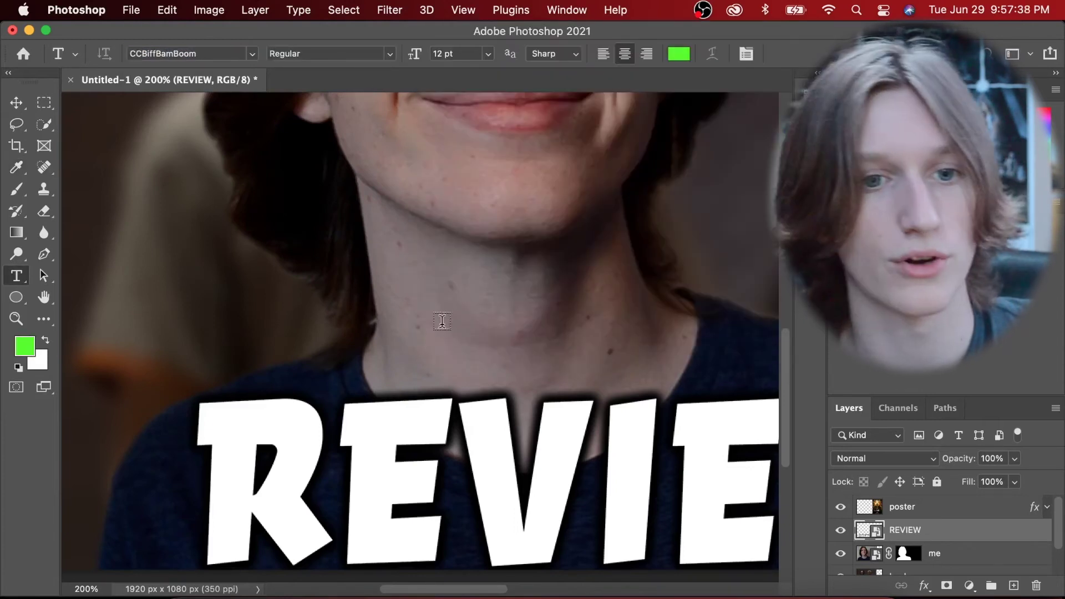
Add the text EPISODE 4 over the neck above REVIEW and move its layer to the top of the layer stack
{"action": "left_click", "coordinate": [455, 346]}
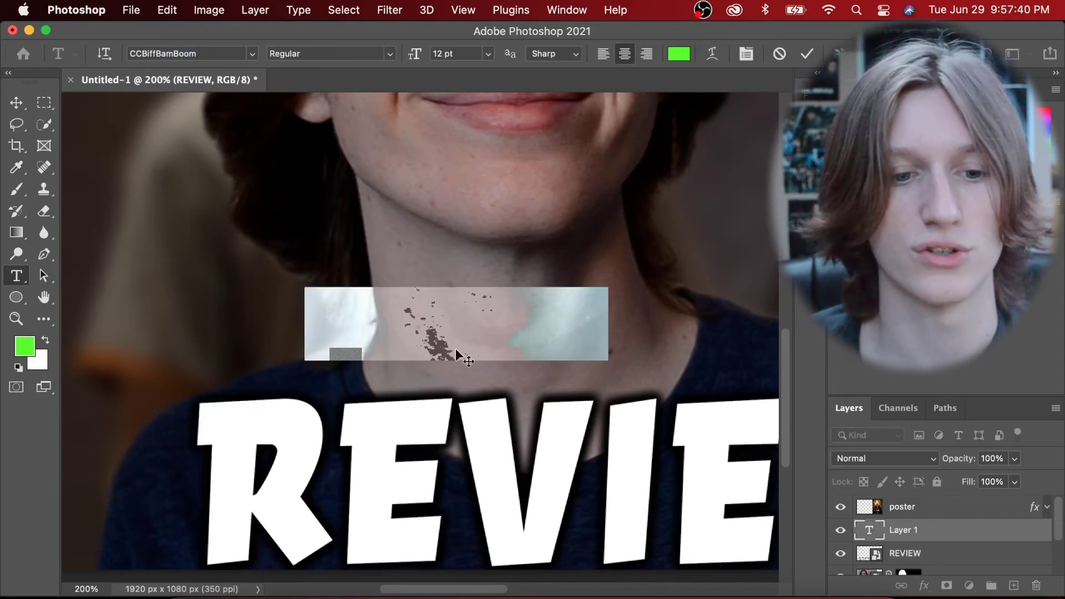
{"action": "type", "text": "EPISODE 4"}
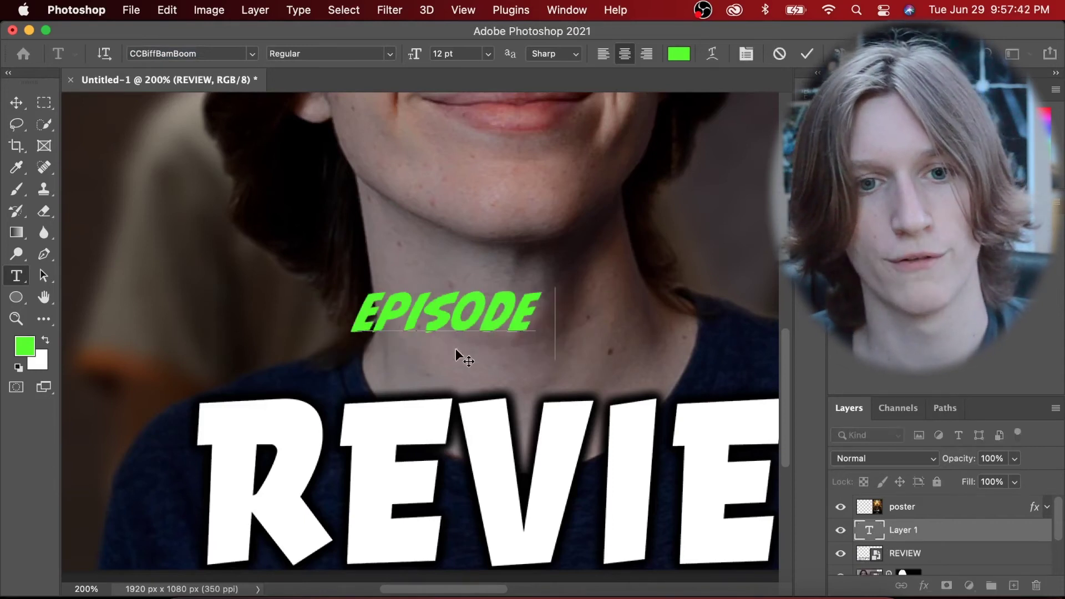
{"action": "left_click", "coordinate": [807, 55]}
{"action": "key", "text": "v"}
{"action": "left_click_drag", "start_coordinate": [952, 534], "coordinate": [954, 508]}
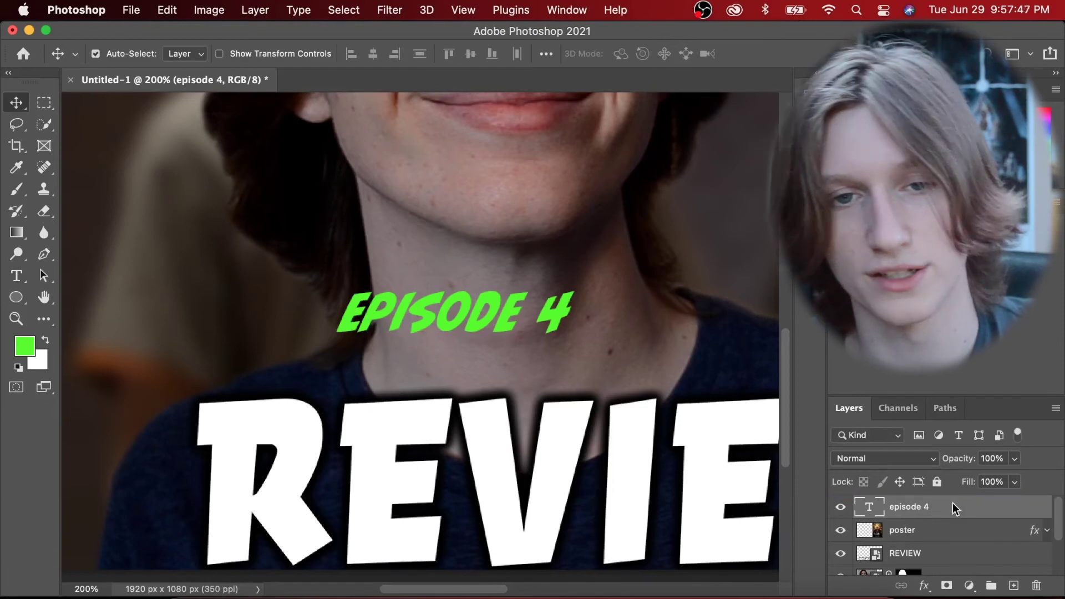
Add a black outside stroke at 100% opacity to the EPISODE 4 text layer
{"action": "double_click", "coordinate": [953, 502]}
{"action": "left_click", "coordinate": [333, 175]}
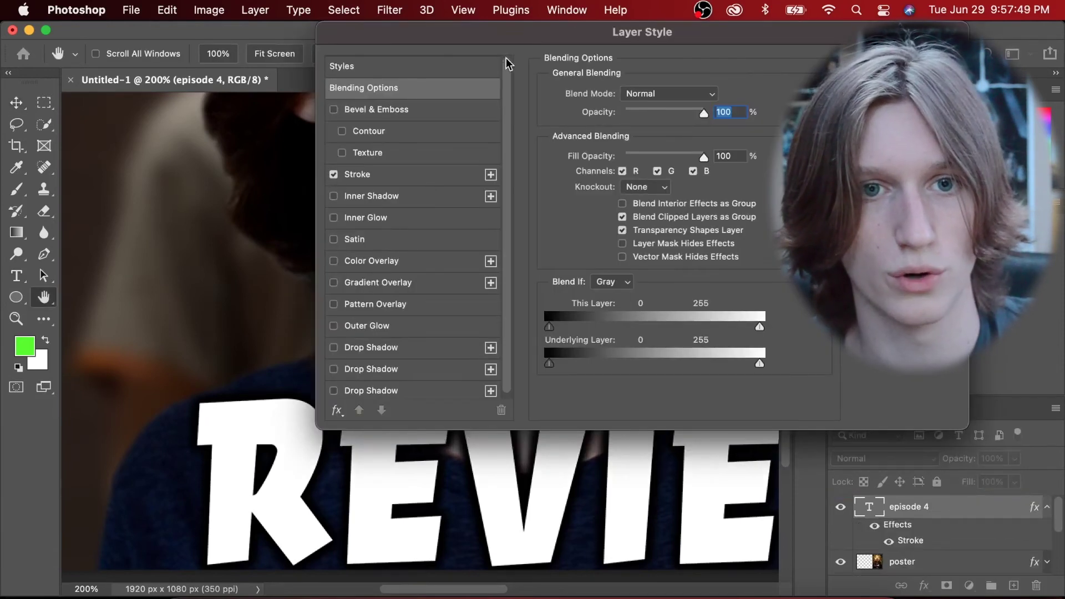
{"action": "left_click_drag", "start_coordinate": [516, 41], "coordinate": [713, 41]}
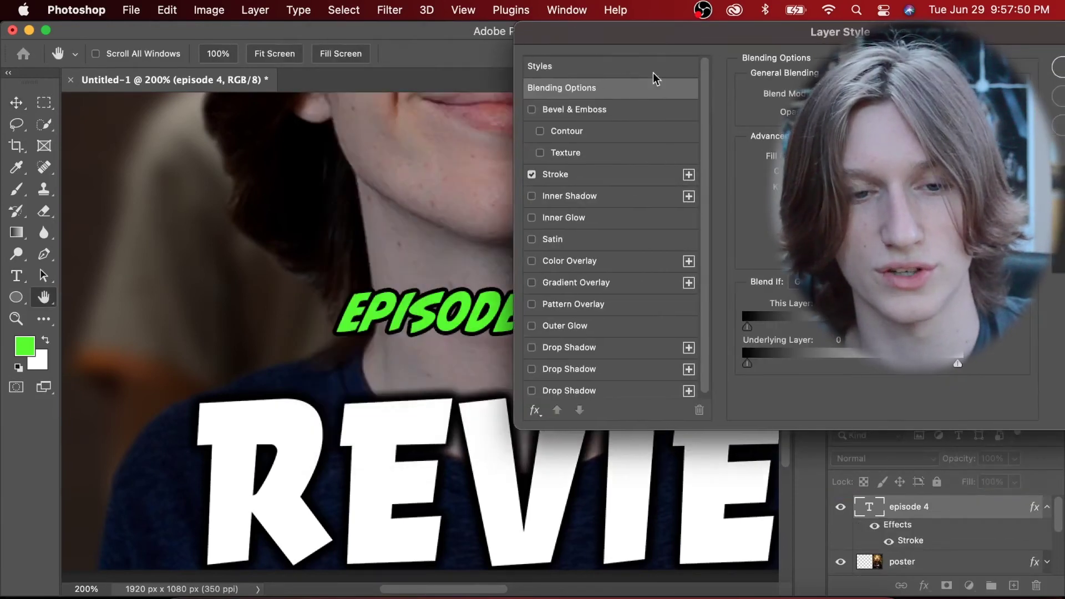
{"action": "left_click", "coordinate": [531, 175]}
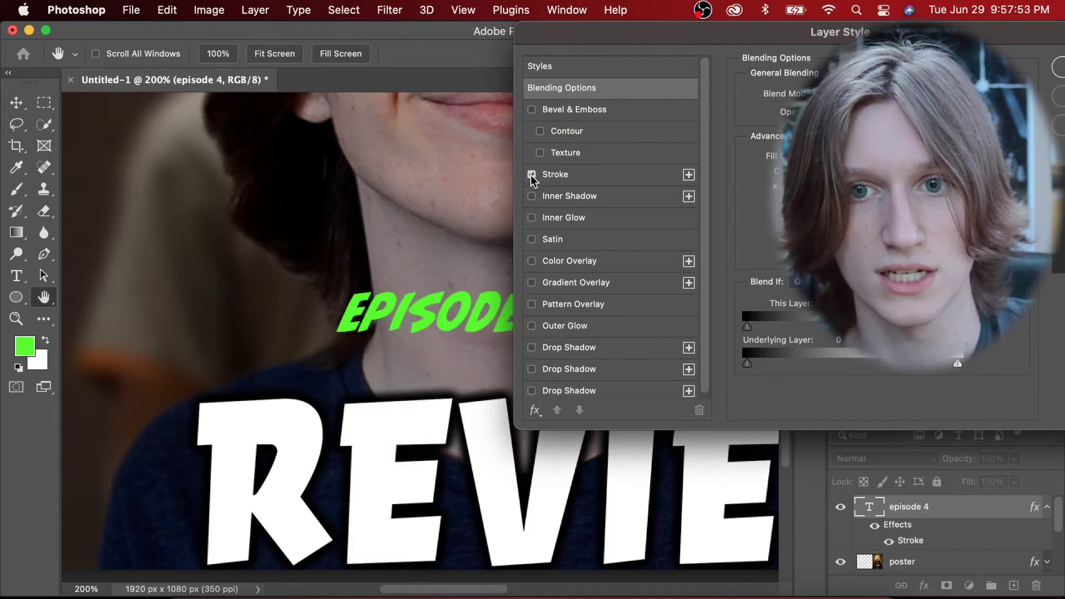
{"action": "left_click", "coordinate": [532, 175]}
{"action": "left_click", "coordinate": [631, 175]}
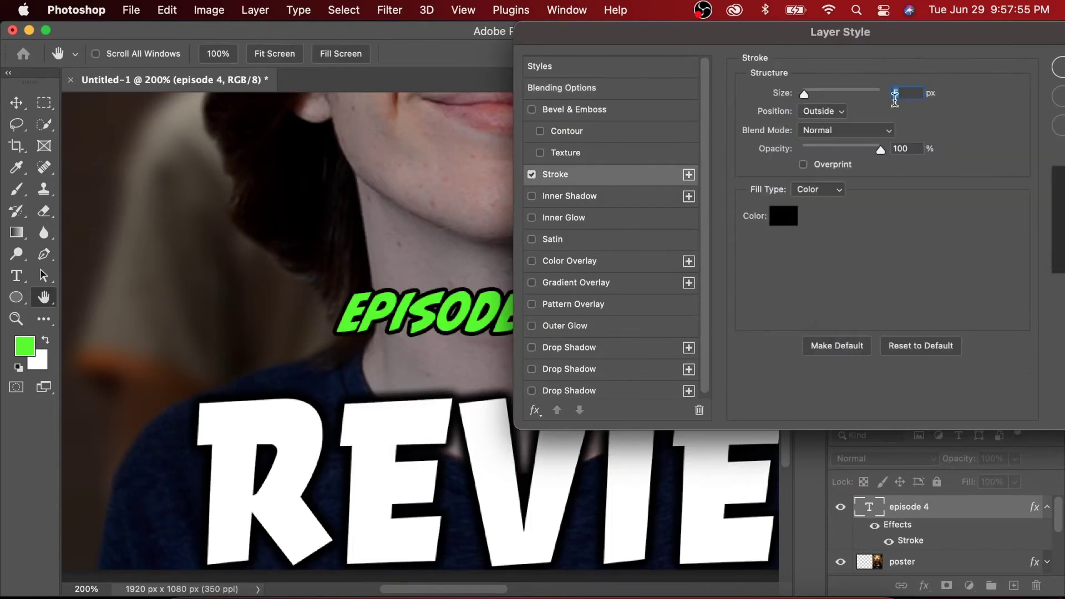
{"action": "left_click_drag", "start_coordinate": [872, 38], "coordinate": [962, 29]}
Add a black outer glow to the EPISODE 4 text and apply the layer style
{"action": "left_click", "coordinate": [665, 328]}
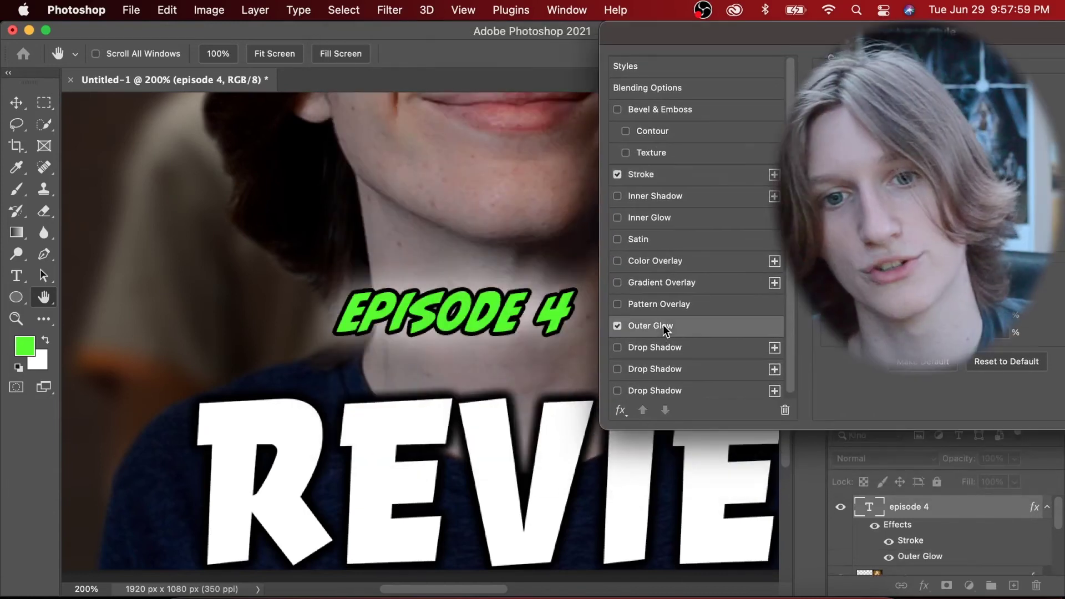
{"action": "left_click", "coordinate": [834, 150]}
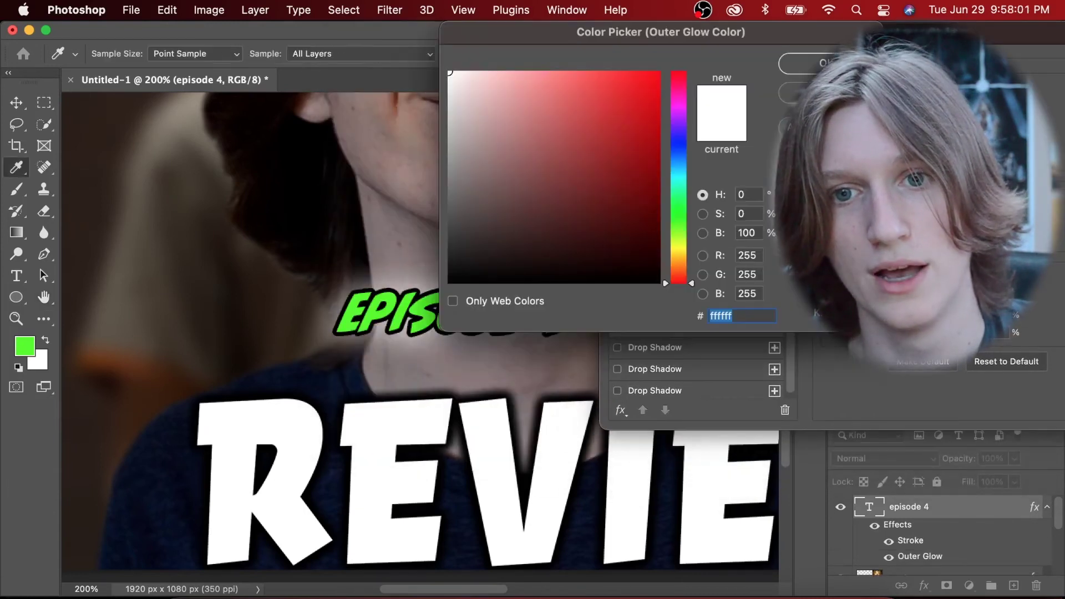
{"action": "left_click", "coordinate": [532, 162]}
{"action": "left_click", "coordinate": [659, 283]}
{"action": "left_click", "coordinate": [828, 57]}
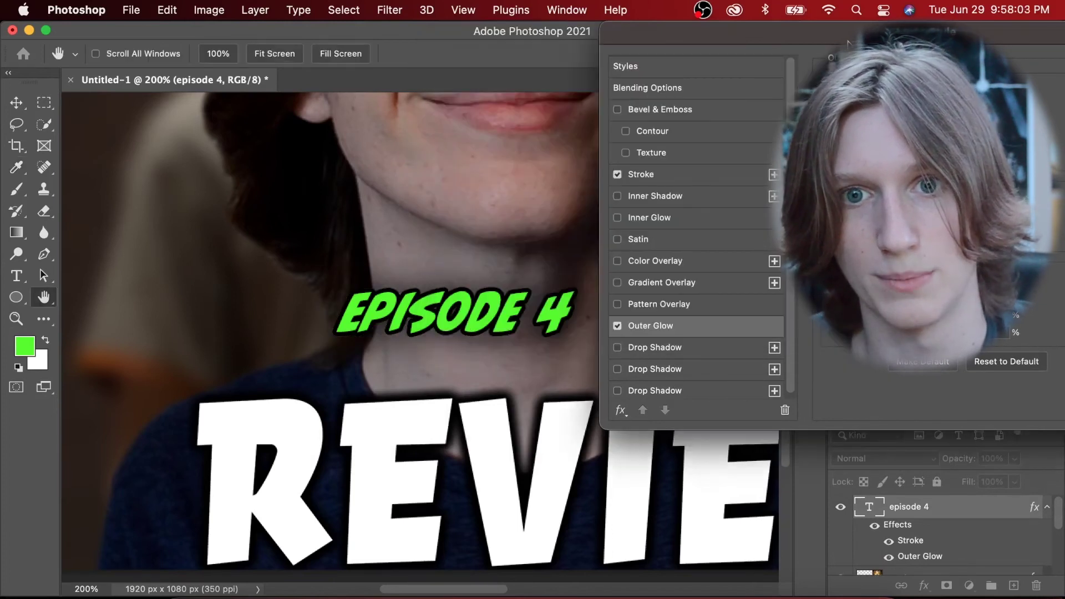
{"action": "left_click_drag", "start_coordinate": [857, 37], "coordinate": [588, 37]}
{"action": "key", "text": "Return"}
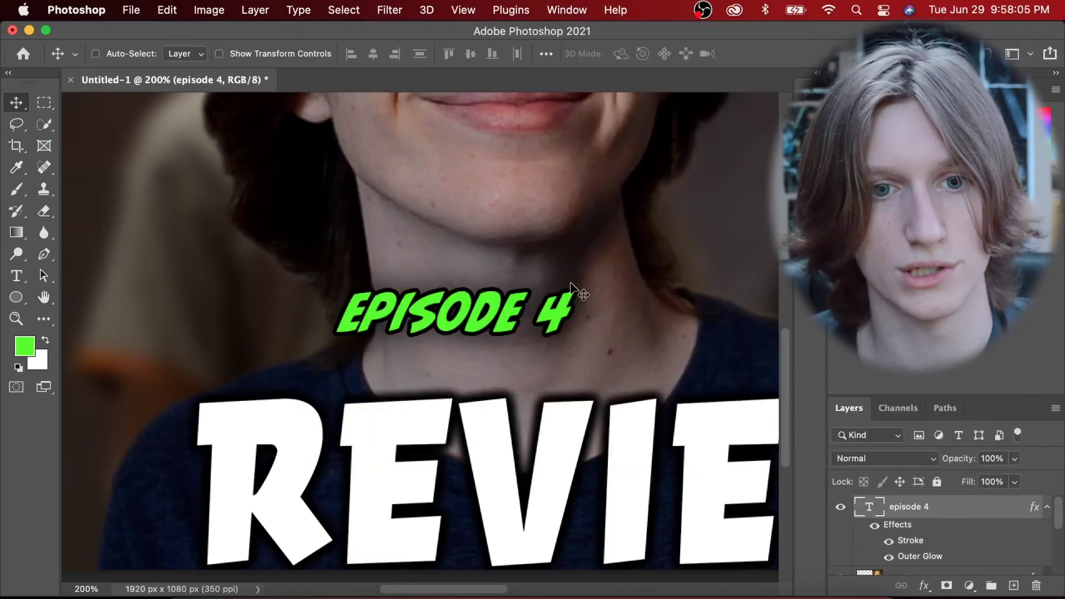
Move the EPISODE 4 text about 119 px right and 80 px down so it meets the upper edge of REVIEW
{"action": "key", "text": "super+plus"}
{"action": "scroll", "coordinate": [510, 280], "scroll_direction": "down", "scroll_amount": 5}
{"action": "scroll", "coordinate": [510, 280], "scroll_direction": "right", "scroll_amount": 5}
{"action": "key", "text": "super+t"}
{"action": "left_click_drag", "start_coordinate": [359, 164], "coordinate": [509, 266]}
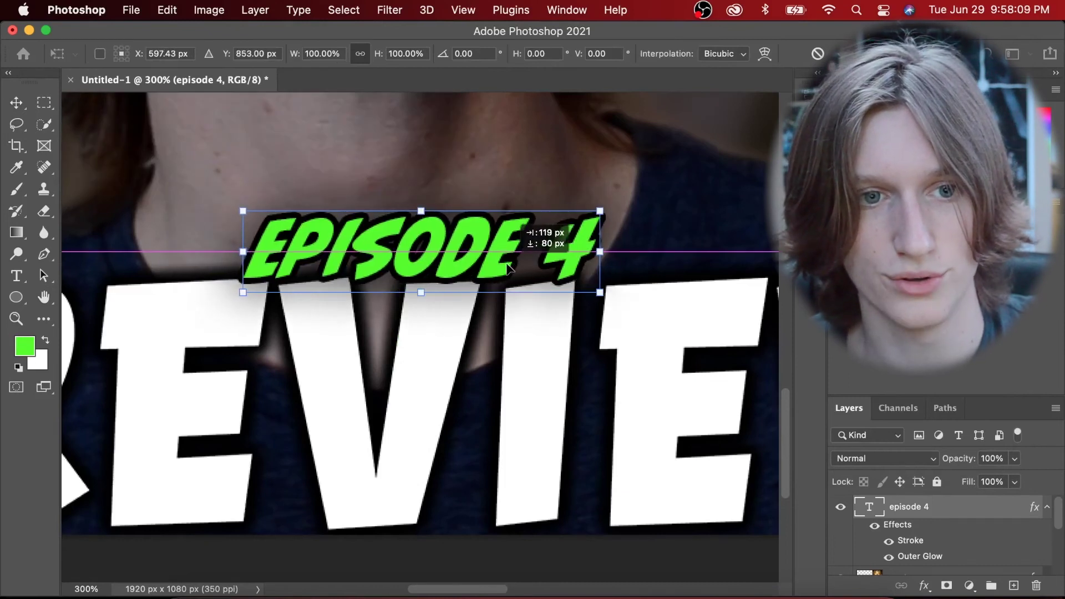
Enlarge the EPISODE 4 text from both sides to about 187% so it spans the middle letters of REVIEW
{"action": "scroll", "coordinate": [285, 314], "scroll_direction": "up", "scroll_amount": 3}
{"action": "scroll", "coordinate": [284, 314], "scroll_direction": "left", "scroll_amount": 1}
{"action": "left_click_drag", "start_coordinate": [253, 297], "coordinate": [125, 299]}
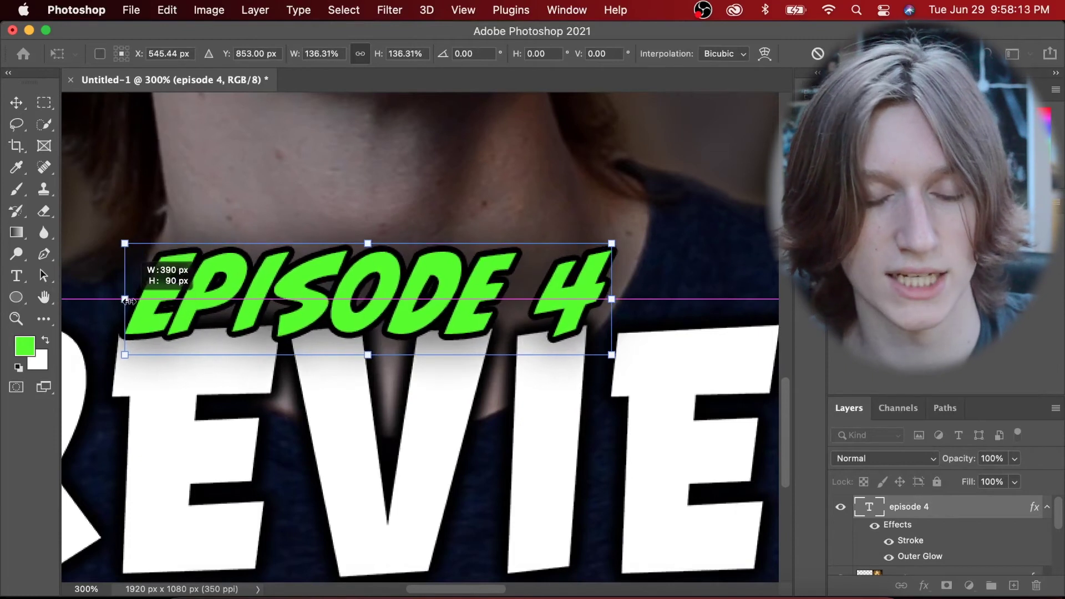
{"action": "scroll", "coordinate": [430, 330], "scroll_direction": "right", "scroll_amount": 5}
{"action": "scroll", "coordinate": [429, 330], "scroll_direction": "up", "scroll_amount": 1}
{"action": "left_click_drag", "start_coordinate": [324, 330], "coordinate": [503, 331]}
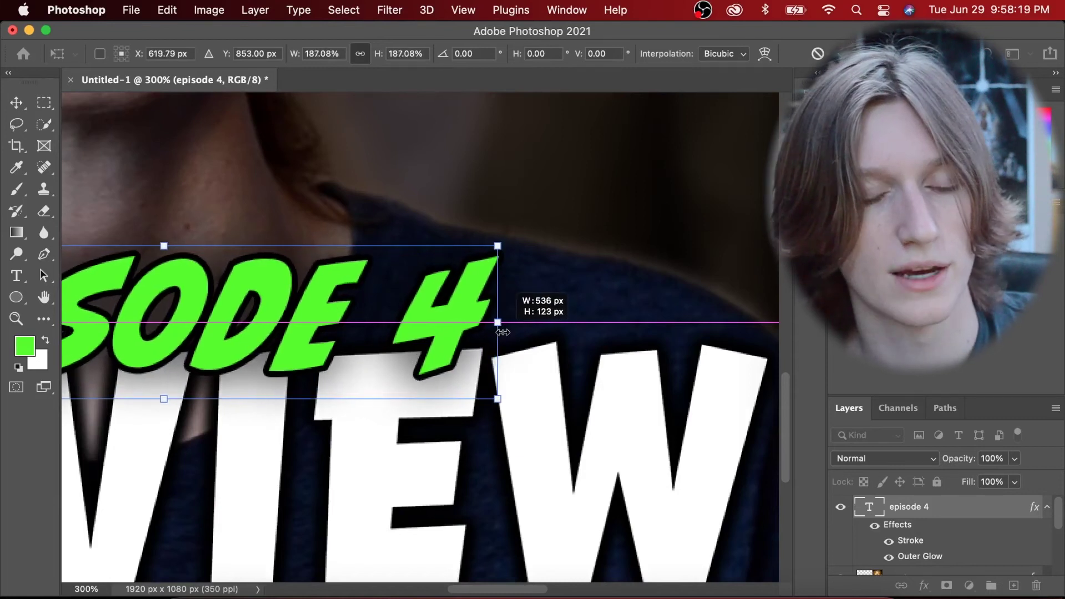
{"action": "key", "text": "Return"}
{"action": "key", "text": "super+minus"}
{"action": "key", "text": "super+minus"}
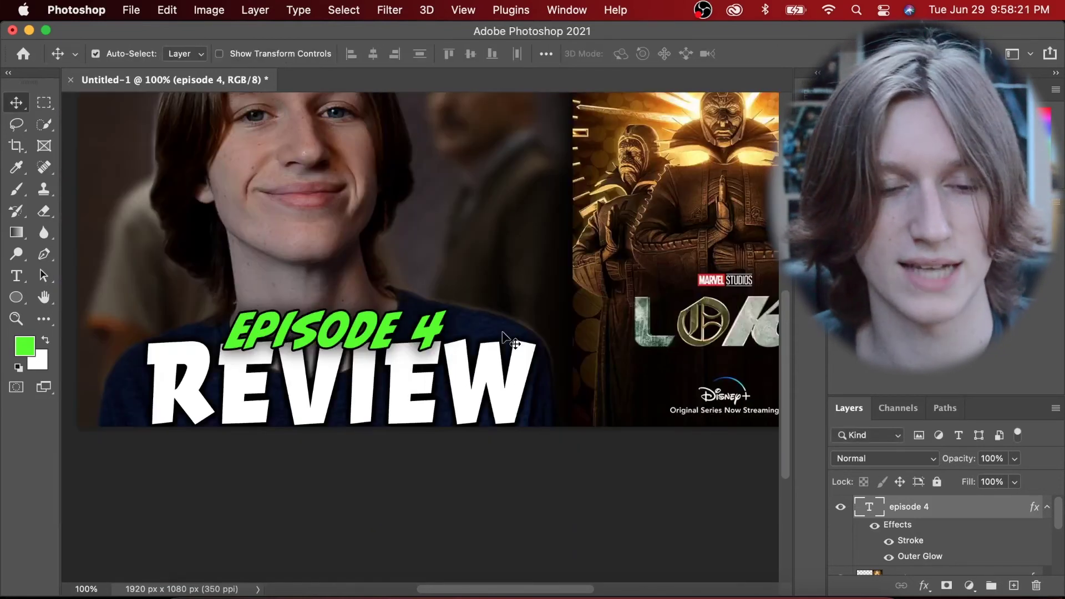
Raise the EPISODE 4 text about 24 px so it sits just above the REVIEW letters
{"action": "key", "text": "super+equal"}
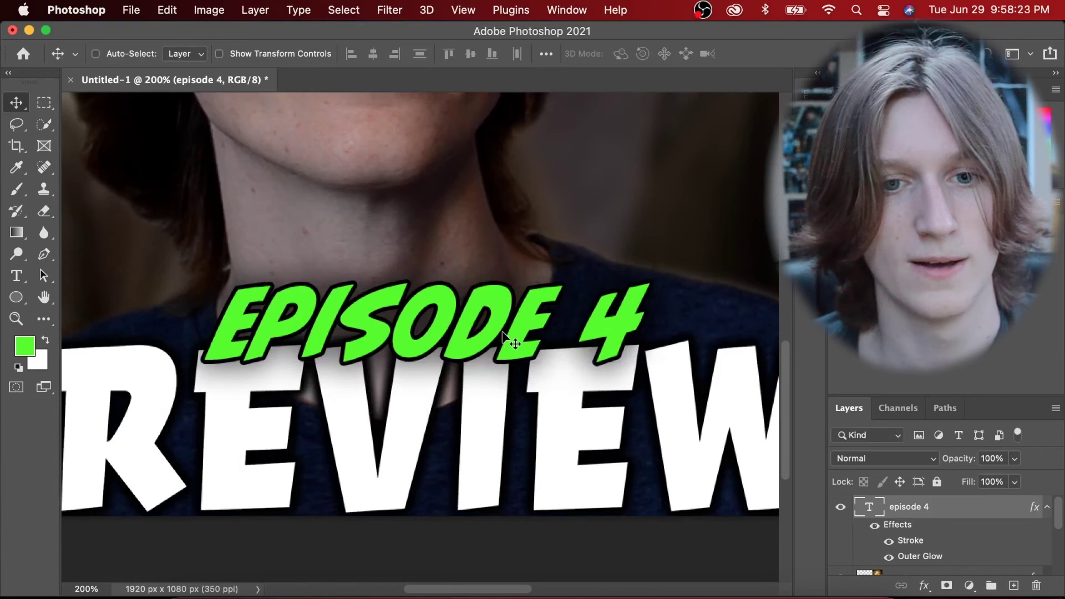
{"action": "key", "text": "super+t"}
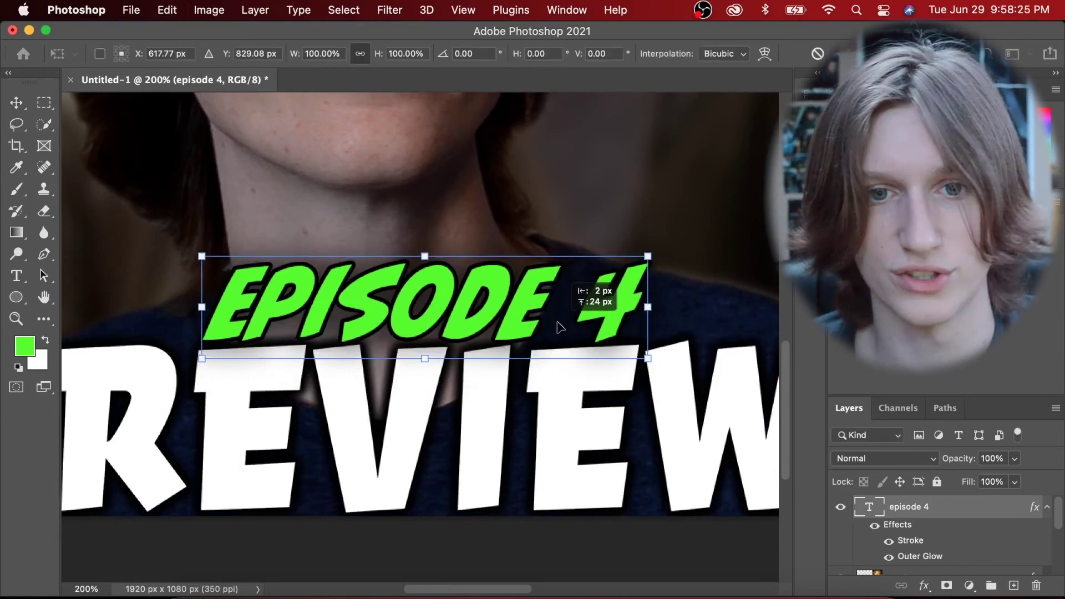
{"action": "key", "text": "Return"}
{"action": "key", "text": "super+equal"}
{"action": "key", "text": "super+t"}
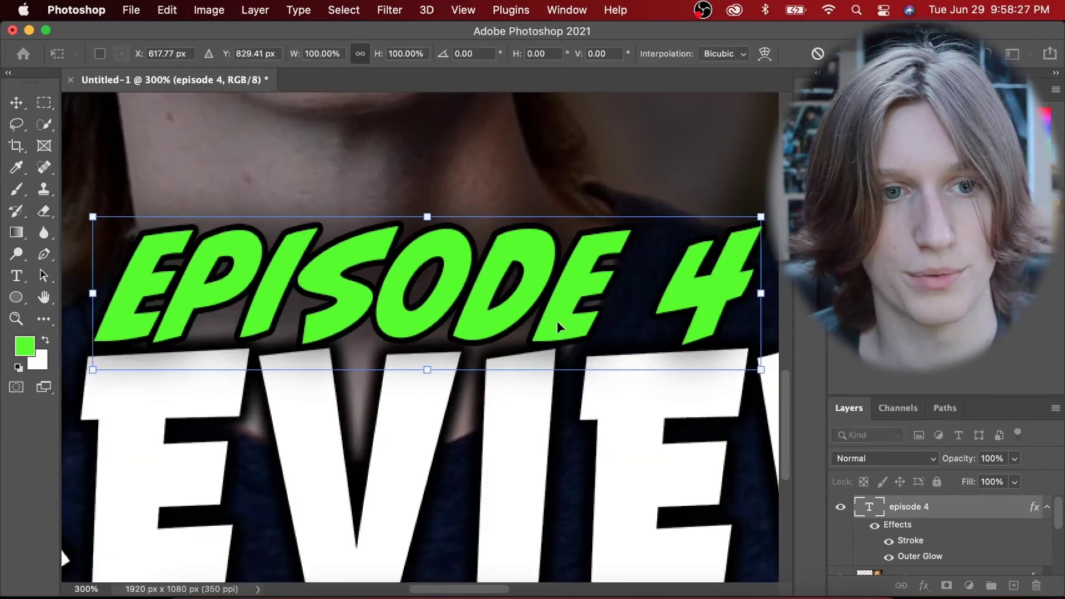
{"action": "key", "text": "Return"}
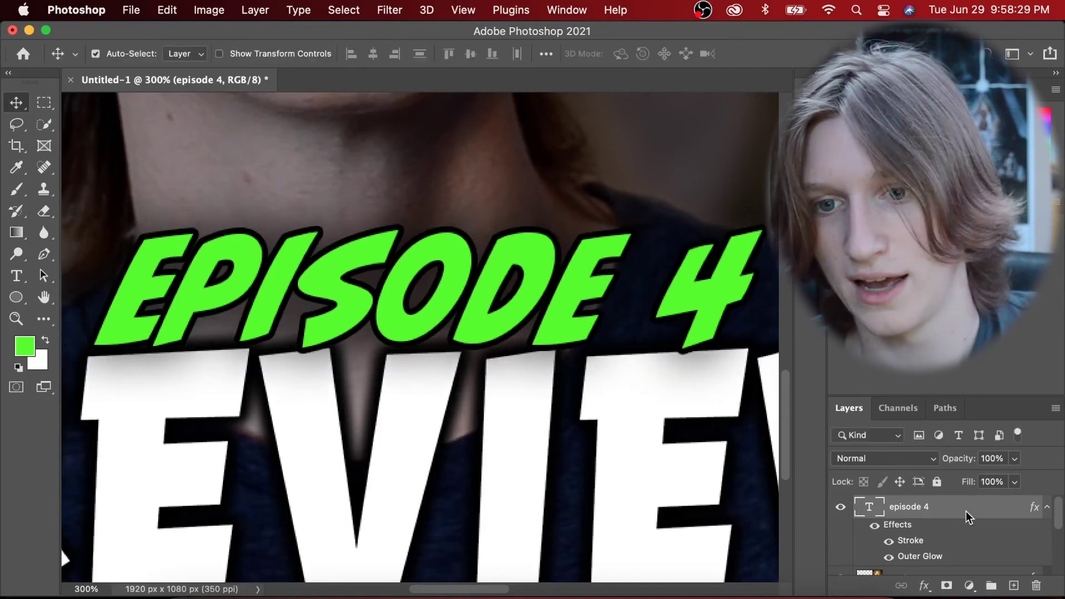
Add a black Multiply drop shadow to the EPISODE 4 text with 100% opacity, 0 px distance, 15% spread and 117 px size
{"action": "double_click", "coordinate": [966, 508]}
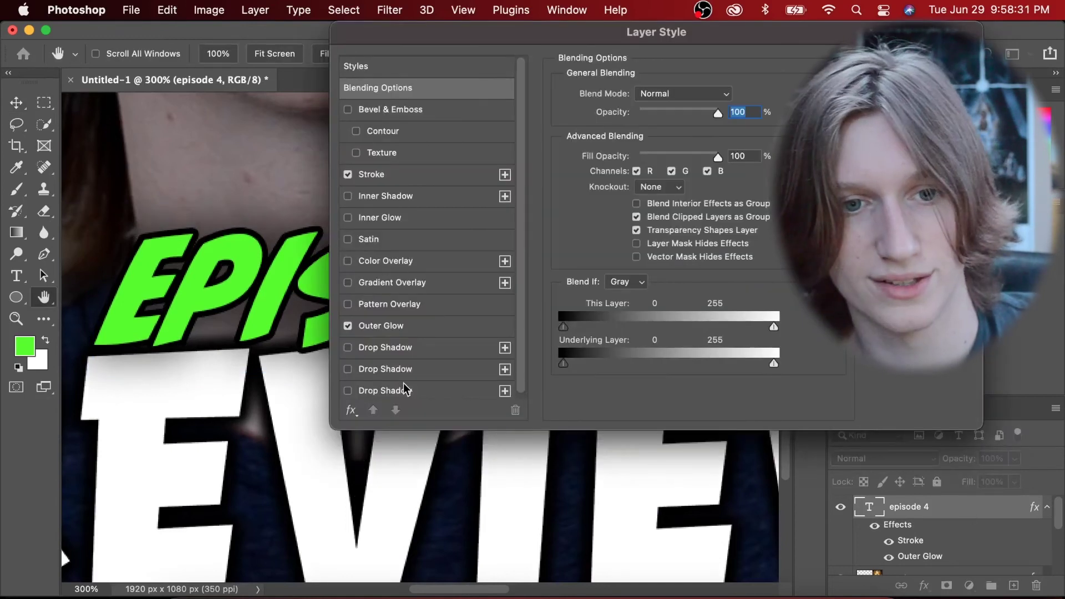
{"action": "left_click", "coordinate": [385, 369]}
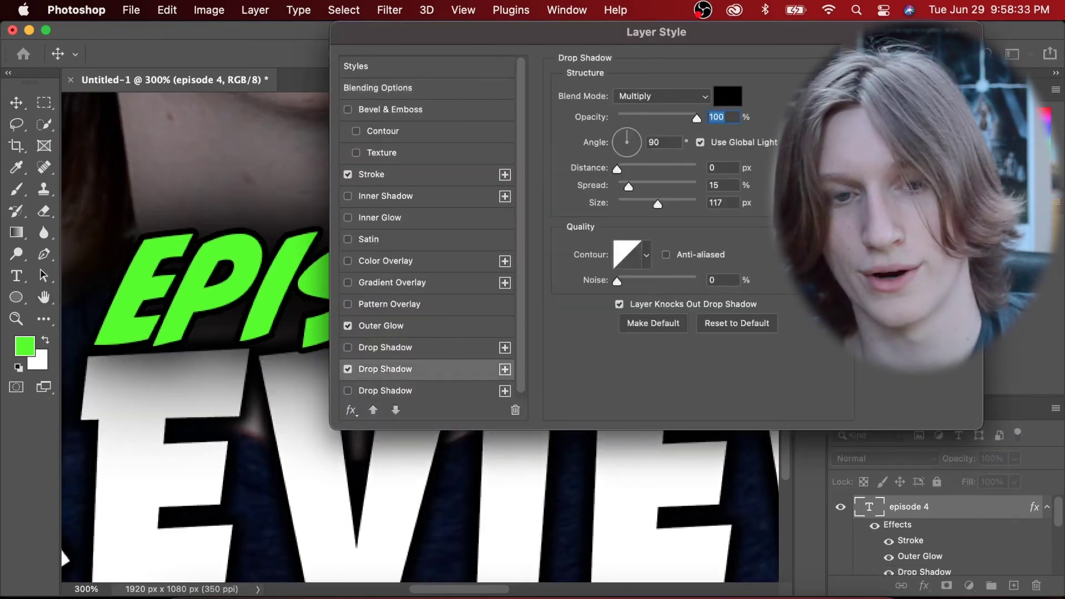
{"action": "key", "text": "Return"}
{"action": "key", "text": "super+minus"}
{"action": "key", "text": "super+equal"}
Collapse the EPISODE 4 layer's effects and move the layer directly beneath the REVIEW layer
{"action": "left_click", "coordinate": [1047, 507]}
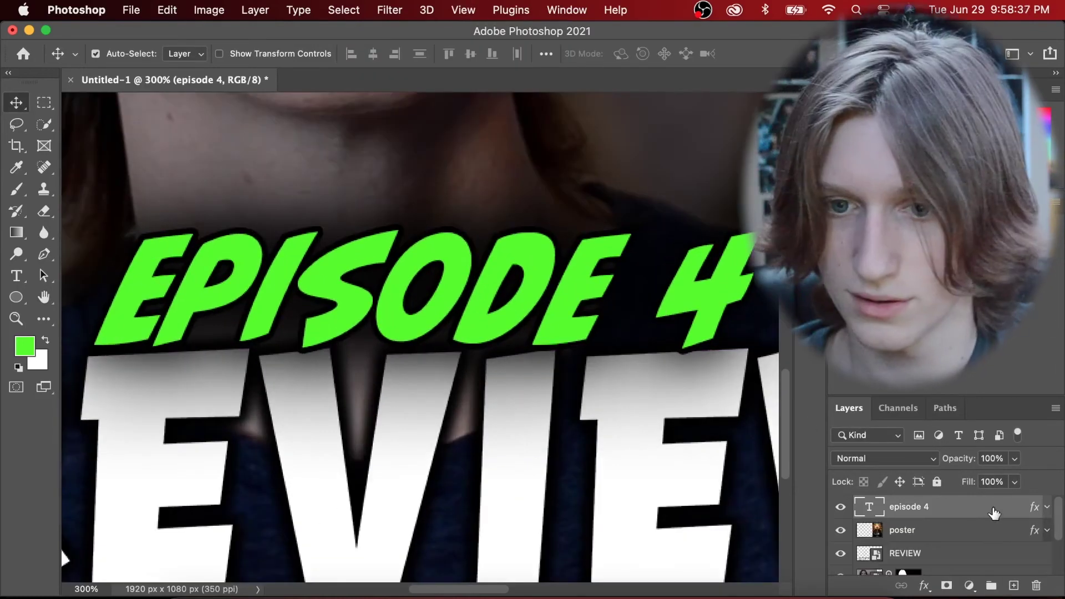
{"action": "scroll", "coordinate": [991, 554], "scroll_direction": "up", "scroll_amount": 2}
{"action": "key", "text": "super+minus"}
{"action": "key", "text": "super+minus"}
{"action": "key", "text": "super+minus"}
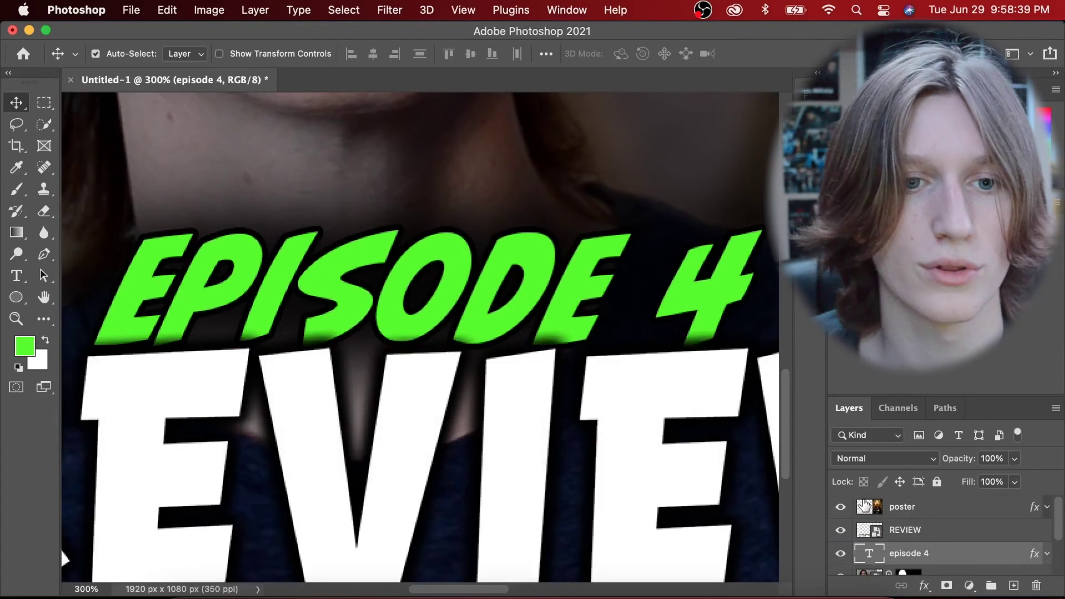
{"action": "key", "text": "super+equal"}
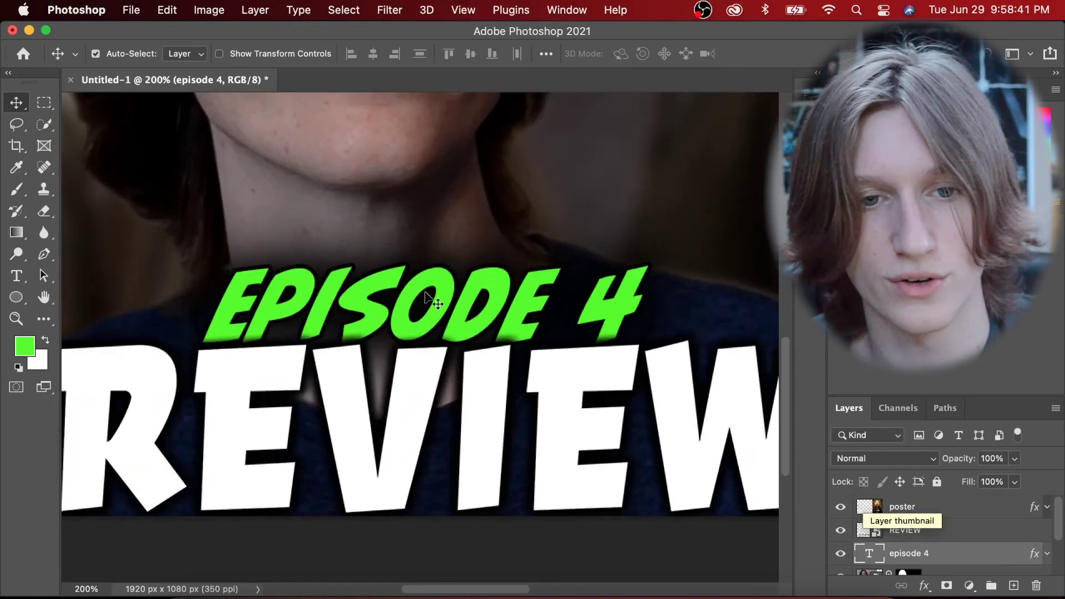
Shrink the EPISODE 4 text very slightly from its upper-right corner and fine-tune its placement against REVIEW
{"action": "scroll", "coordinate": [611, 392], "scroll_direction": "up", "scroll_amount": 4}
{"action": "key", "text": "super+t"}
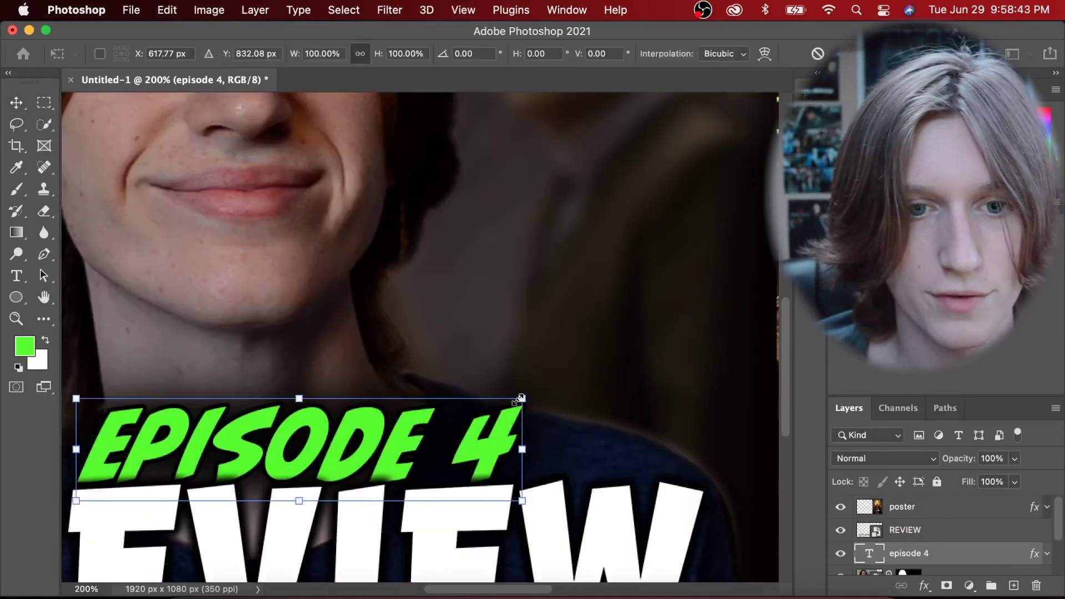
{"action": "left_click_drag", "start_coordinate": [516, 400], "coordinate": [511, 403]}
{"action": "key", "text": "Return"}
{"action": "key", "text": "super+equal"}
{"action": "key", "text": "super+equal"}
{"action": "scroll", "coordinate": [610, 466], "scroll_direction": "down", "scroll_amount": 3}
{"action": "scroll", "coordinate": [610, 466], "scroll_direction": "right", "scroll_amount": 3}
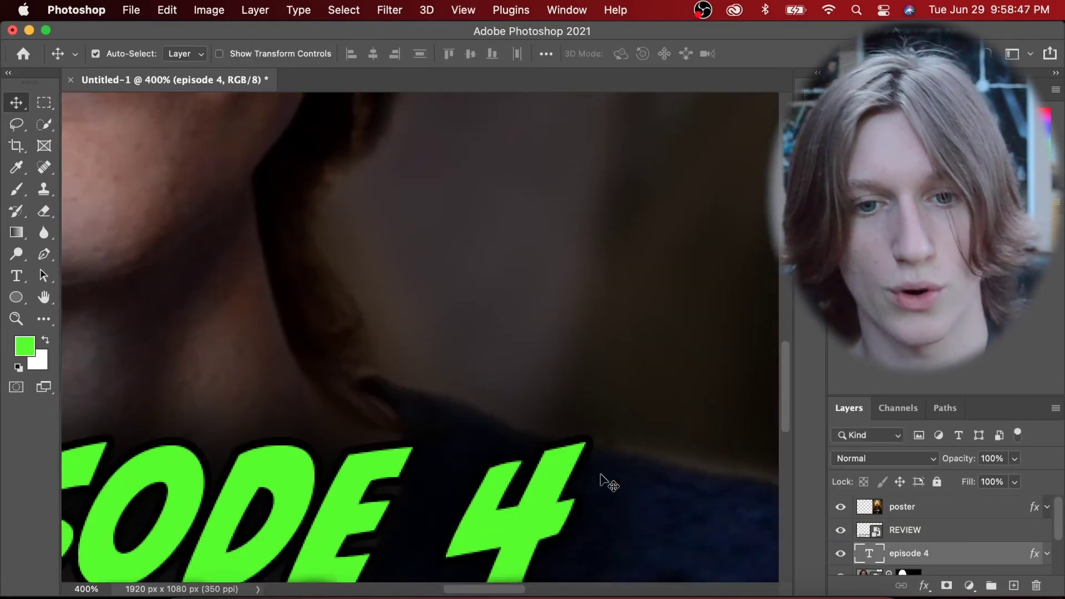
{"action": "key", "text": "super+t"}
{"action": "left_click_drag", "start_coordinate": [335, 389], "coordinate": [329, 401]}
{"action": "key", "text": "Return"}
Enlarge the EPISODE 4 text from its lower-left corner to about 102.87%, lining its start up with the first E of REVIEW
{"action": "scroll", "coordinate": [327, 396], "scroll_direction": "left", "scroll_amount": 10}
{"action": "scroll", "coordinate": [327, 396], "scroll_direction": "up", "scroll_amount": 3}
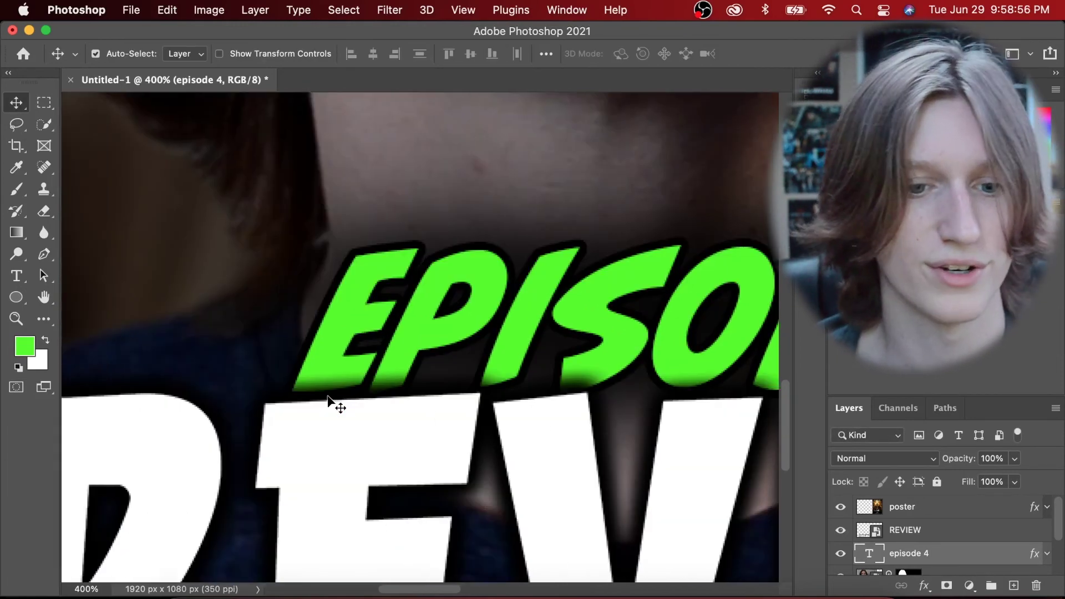
{"action": "key", "text": "super+t"}
{"action": "left_click_drag", "start_coordinate": [288, 424], "coordinate": [265, 410]}
{"action": "key", "text": "Return"}
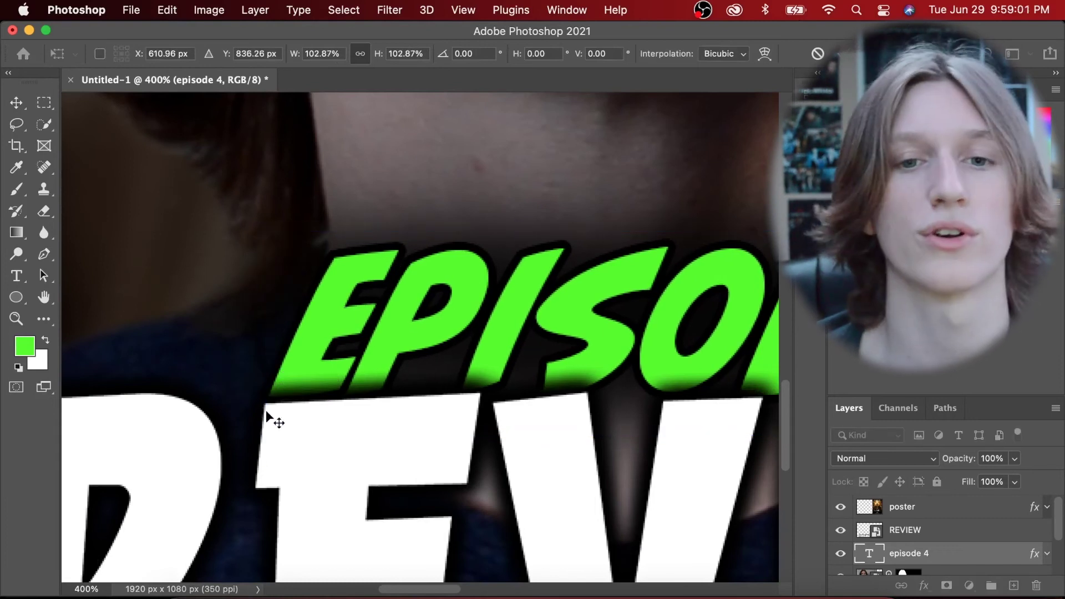
Try moving the EPISODE 4 layer above the REVIEW layer and undo the reordering
{"action": "key", "text": "super+minus"}
{"action": "key", "text": "super+minus"}
{"action": "key", "text": "super+minus"}
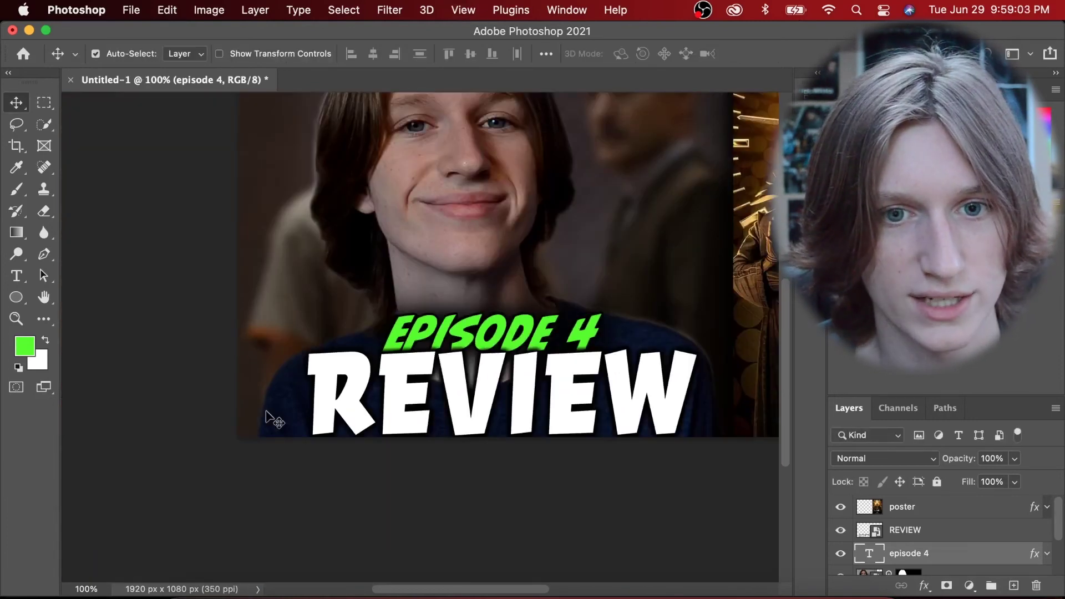
{"action": "key", "text": "super+minus"}
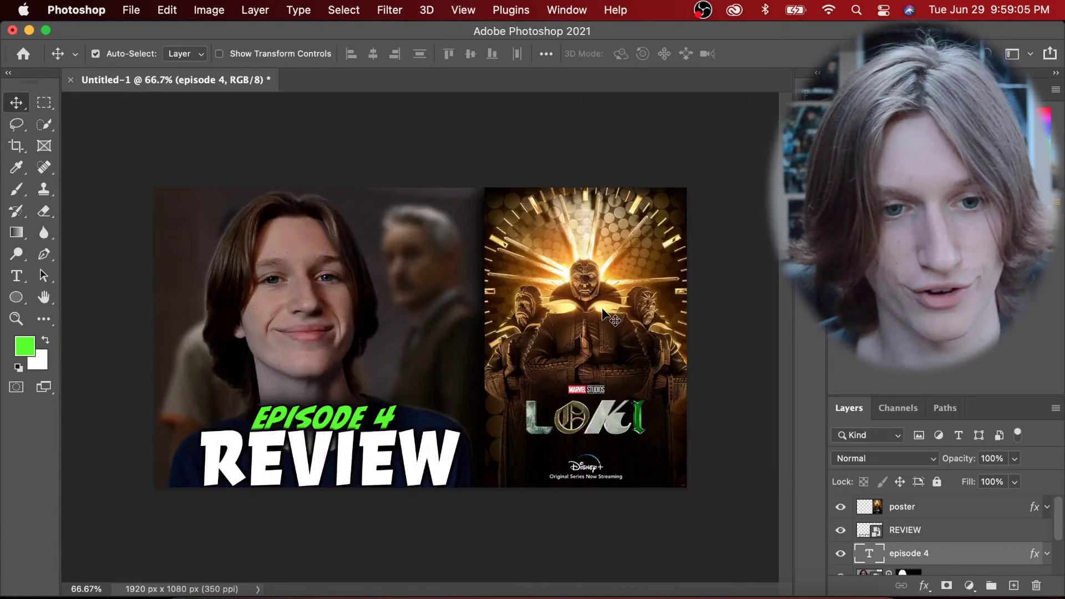
{"action": "left_click_drag", "start_coordinate": [975, 557], "coordinate": [967, 532]}
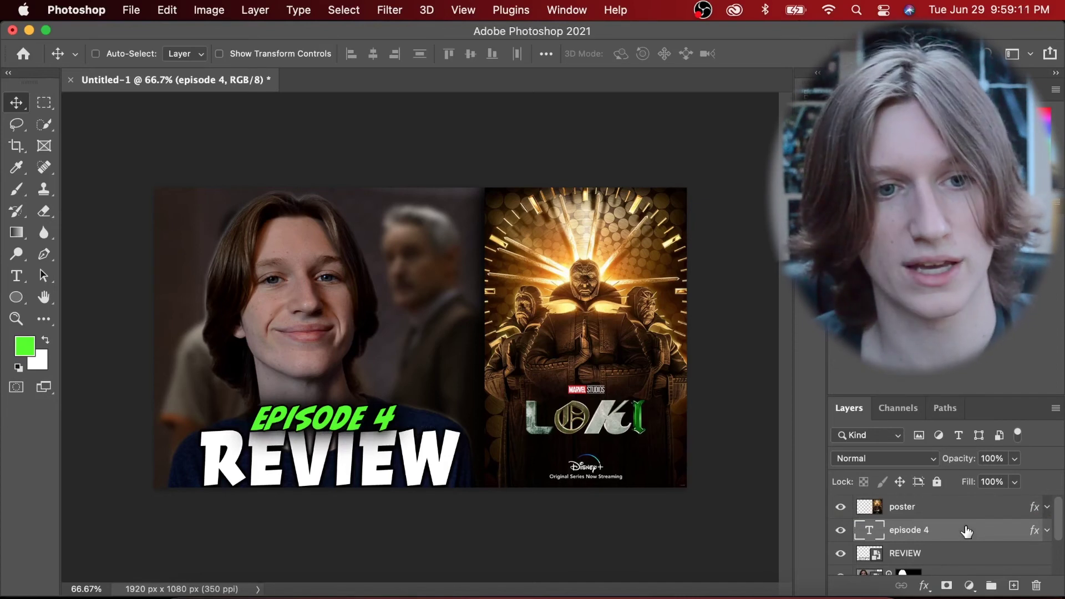
{"action": "key", "text": "super+z"}
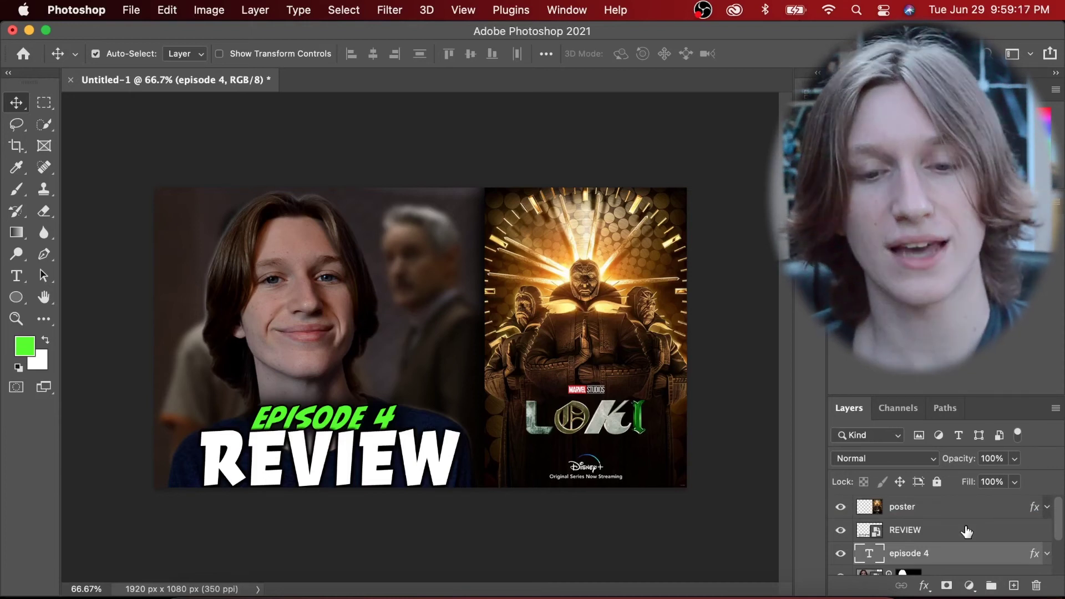
Place the earlier thumbnail 185Loki3TN from the 2021 folder at full canvas size and move its layer to the top of the stack
{"action": "left_click", "coordinate": [190, 587]}
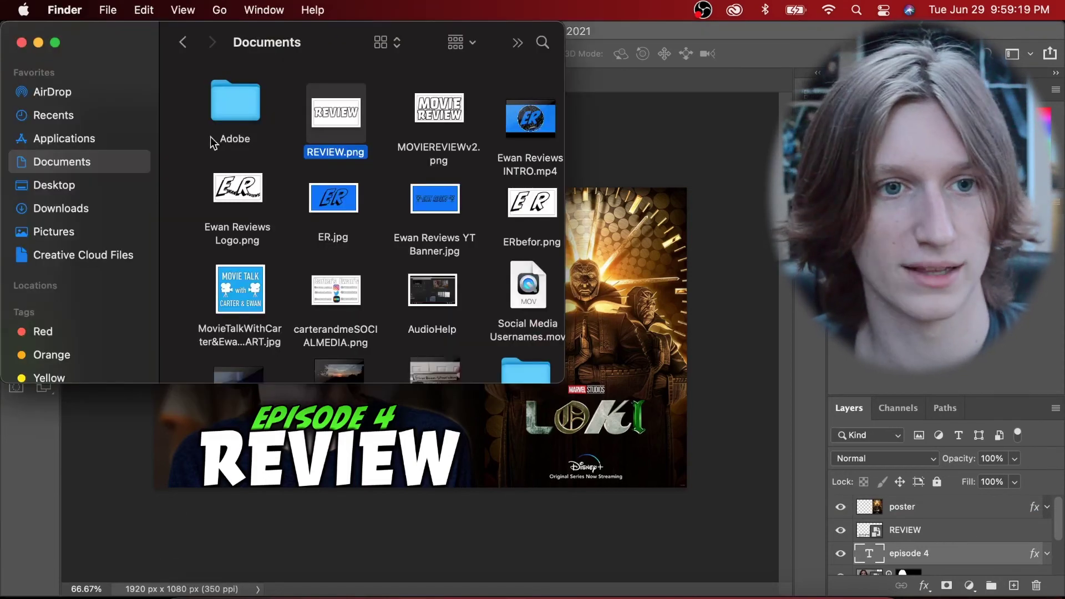
{"action": "scroll", "coordinate": [265, 248], "scroll_direction": "down", "scroll_amount": 5}
{"action": "double_click", "coordinate": [345, 231]}
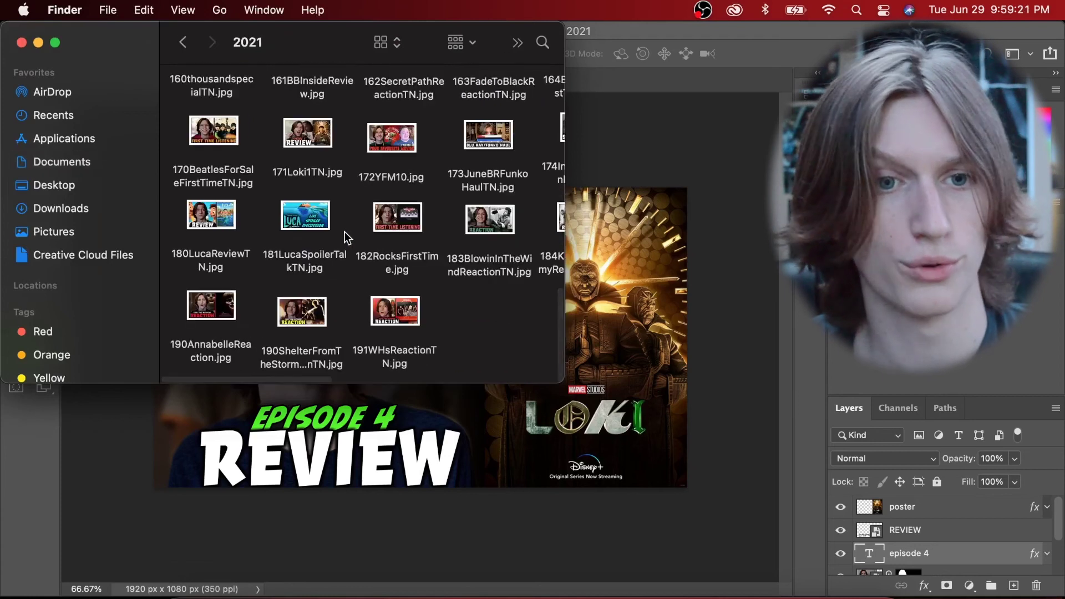
{"action": "scroll", "coordinate": [345, 232], "scroll_direction": "right", "scroll_amount": 5}
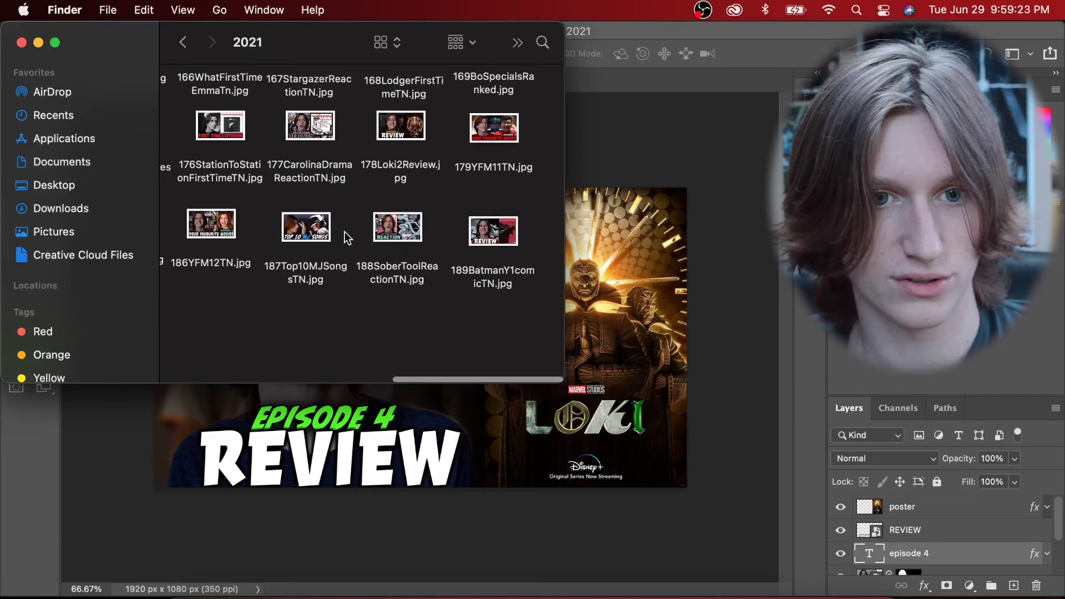
{"action": "scroll", "coordinate": [345, 232], "scroll_direction": "left", "scroll_amount": 2}
{"action": "left_click_drag", "start_coordinate": [247, 225], "coordinate": [340, 418]}
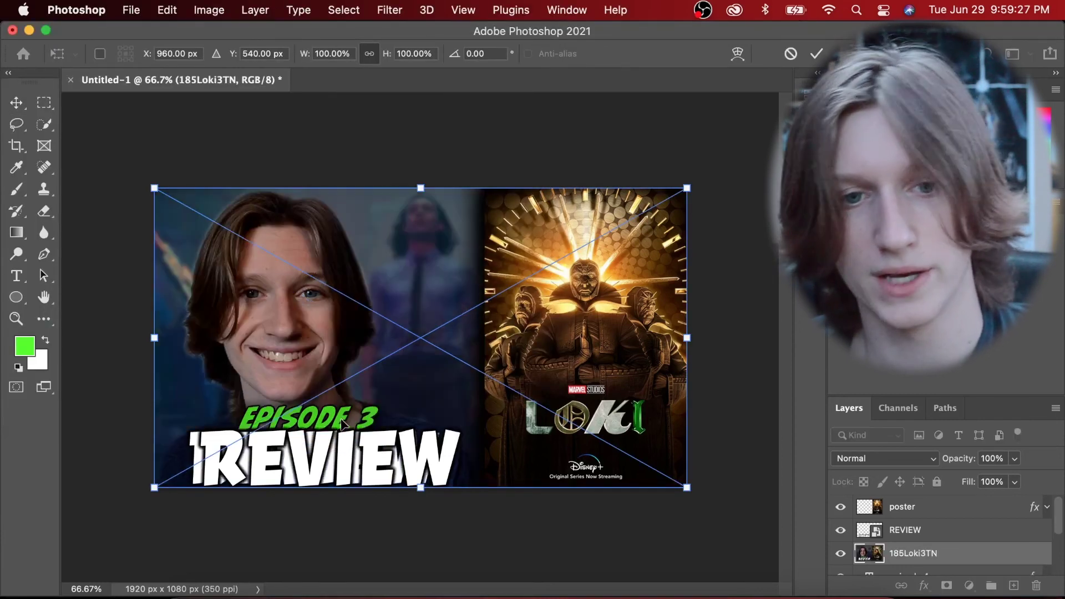
{"action": "key", "text": "Return"}
{"action": "left_click_drag", "start_coordinate": [997, 539], "coordinate": [986, 506]}
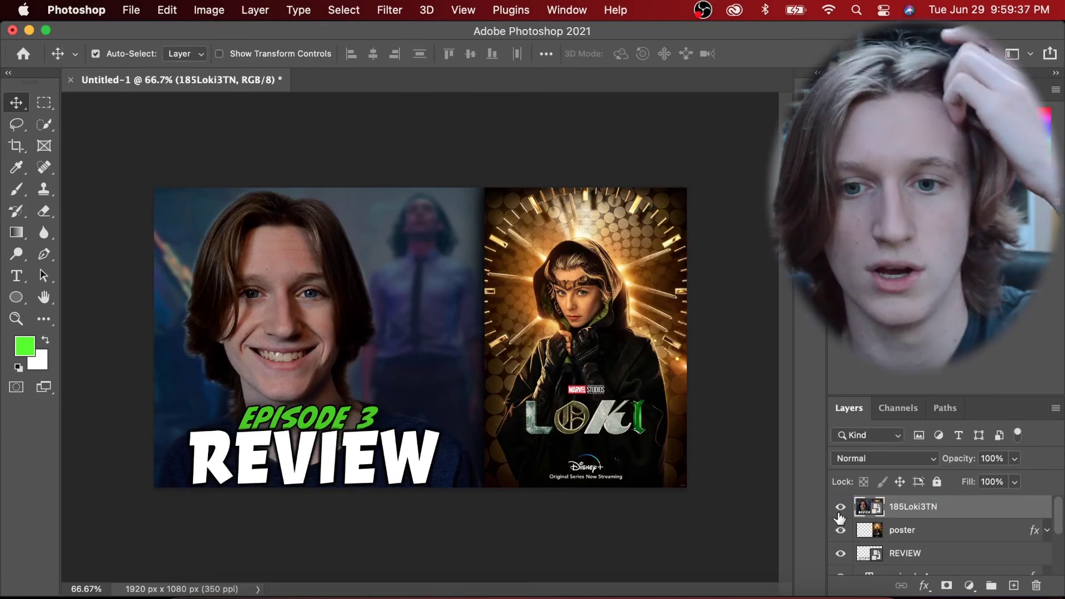
Compare the 185Loki3TN thumbnail with the Episode 4 composition by toggling its visibility, and delete that reference layer
{"action": "left_click", "coordinate": [840, 508]}
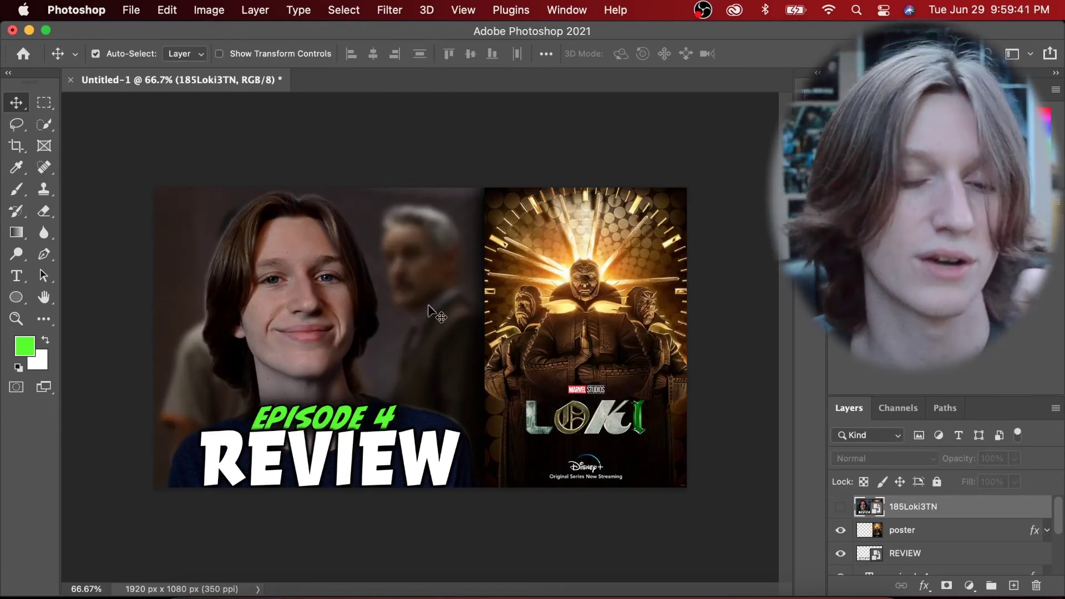
{"action": "left_click", "coordinate": [841, 508]}
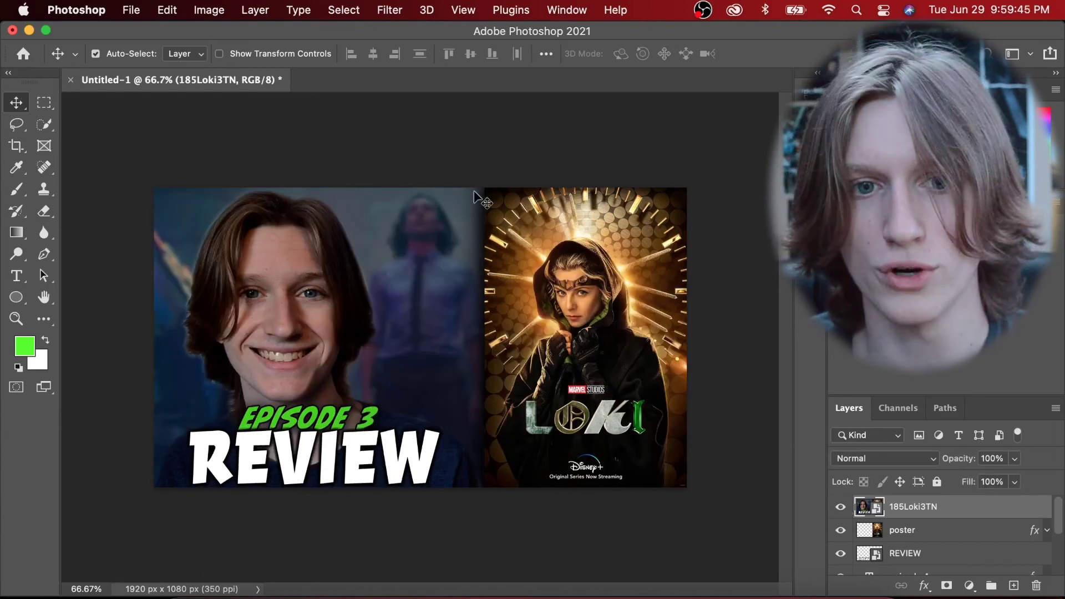
{"action": "key", "text": "super+1"}
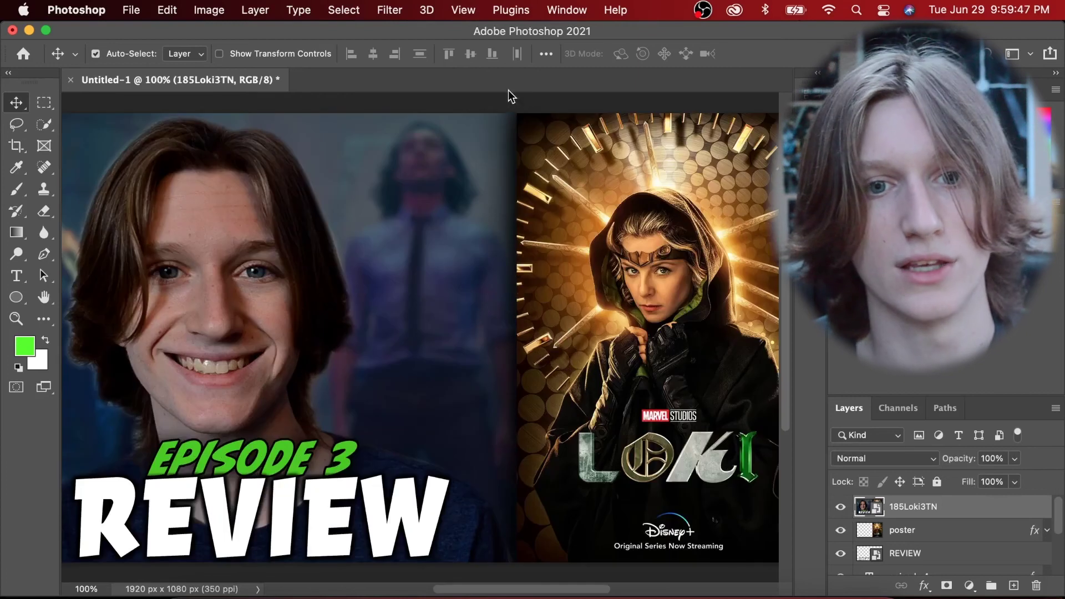
{"action": "key", "text": "super+minus"}
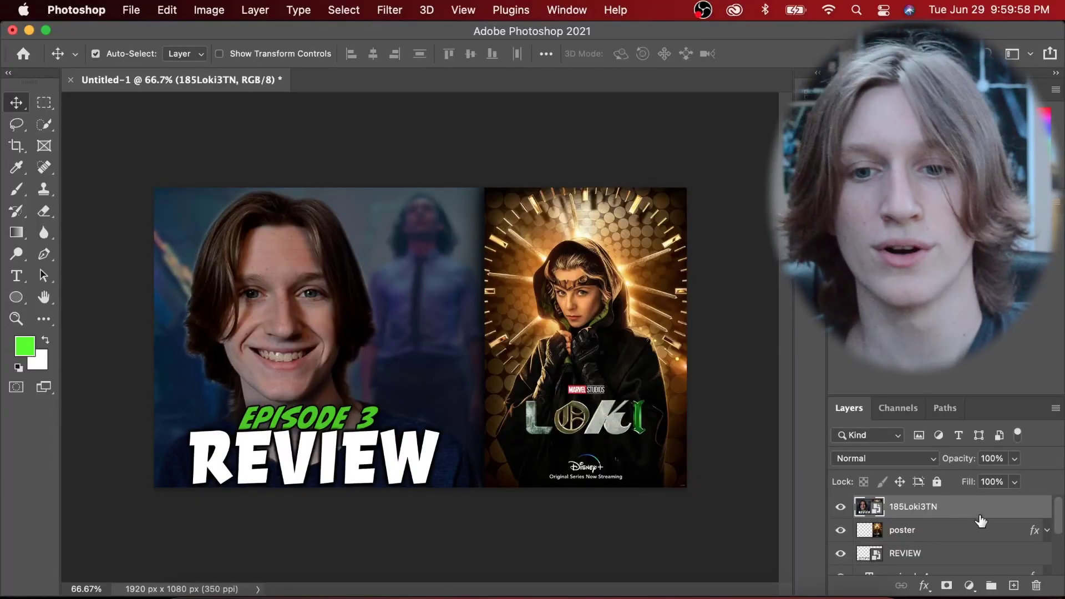
{"action": "key", "text": "Delete"}
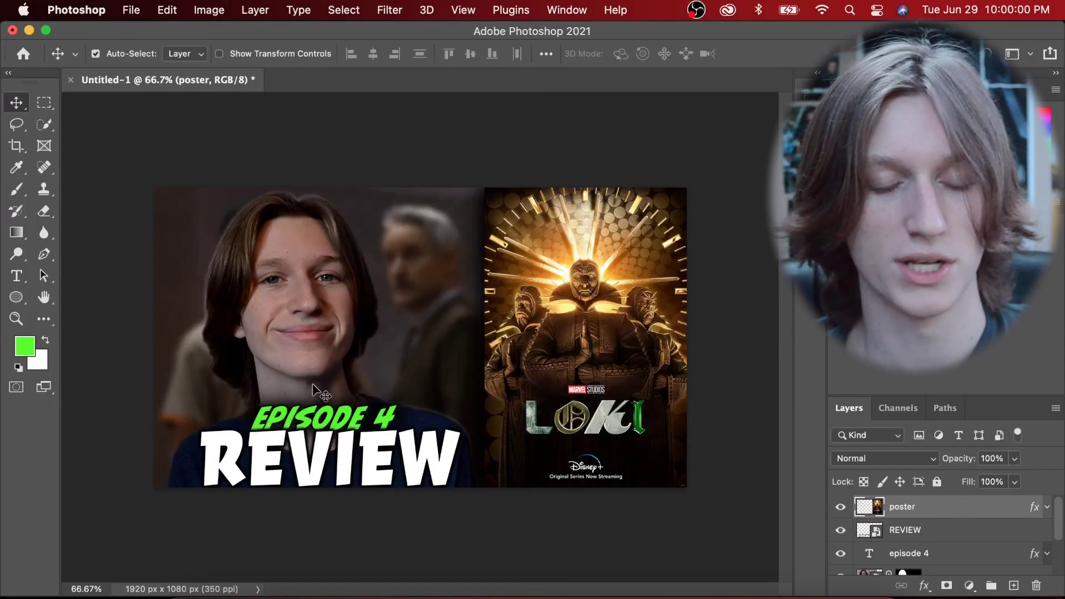